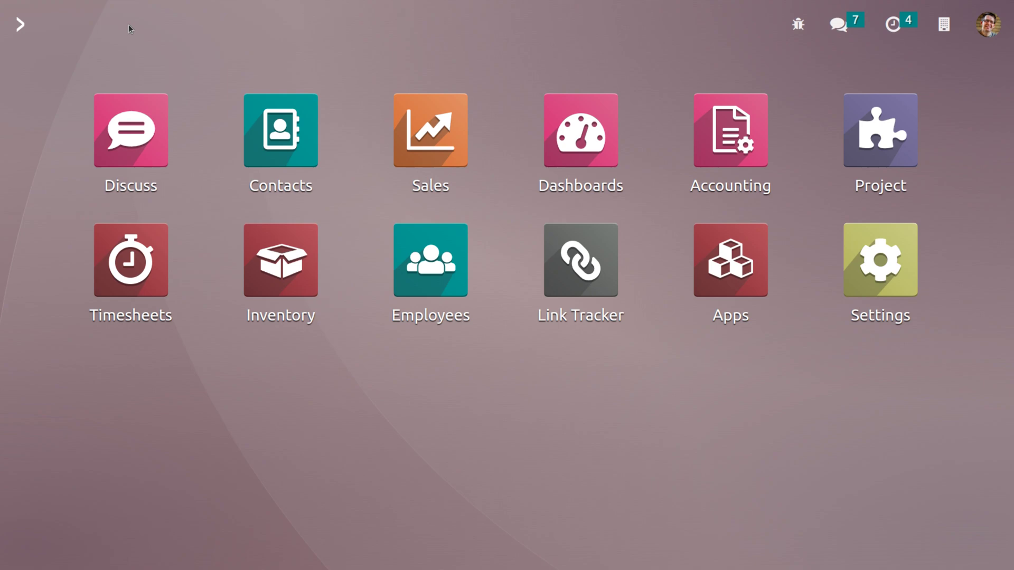
Open the Contacts app and view the contacts as a list, a map and an activity overview
left_click(277, 125)
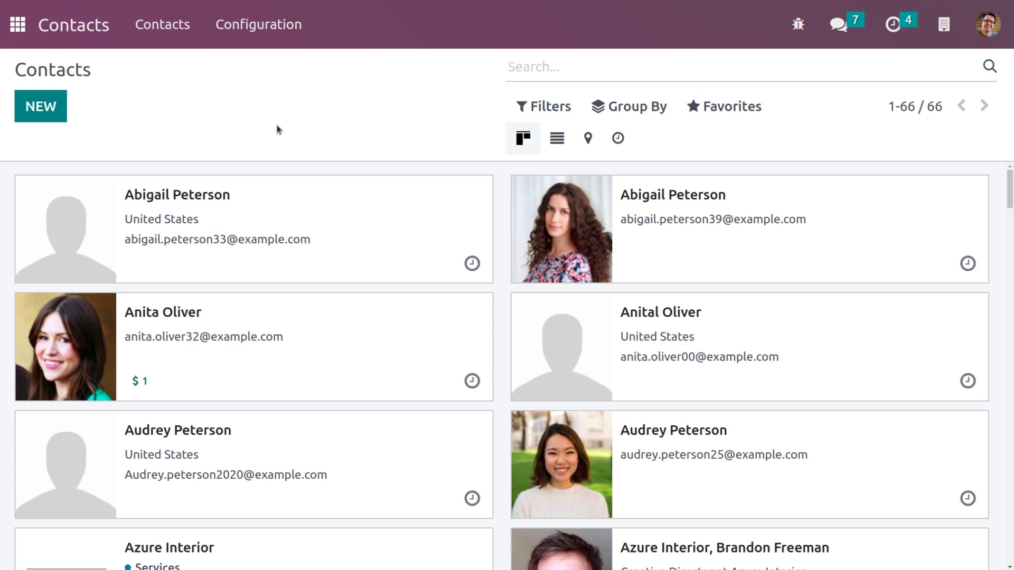
left_click(556, 141)
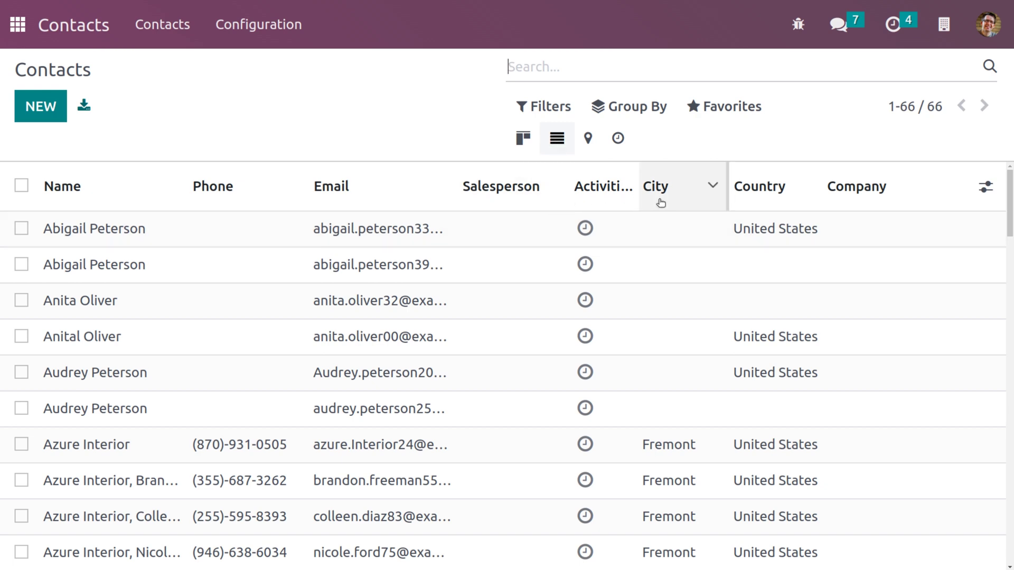
mouse_move(856, 189)
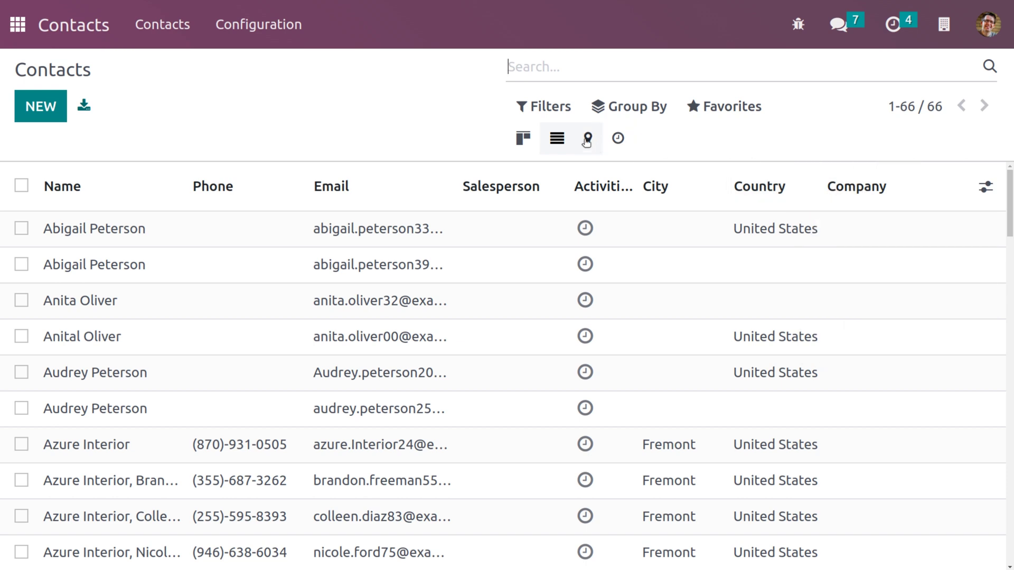
left_click(588, 140)
left_click(618, 138)
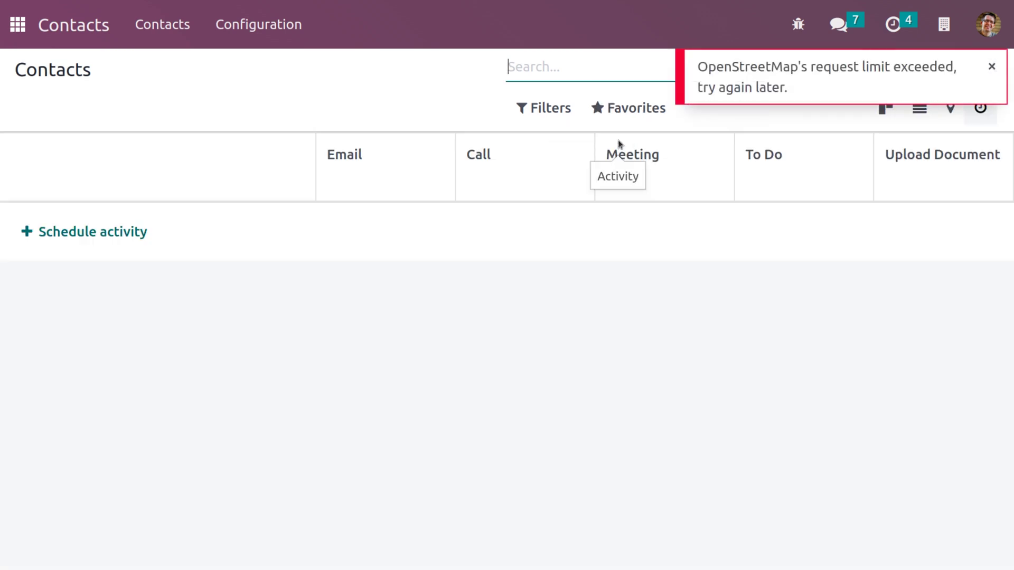
Look through the Filters and Group By options, returning to the Kanban card view
left_click(562, 111)
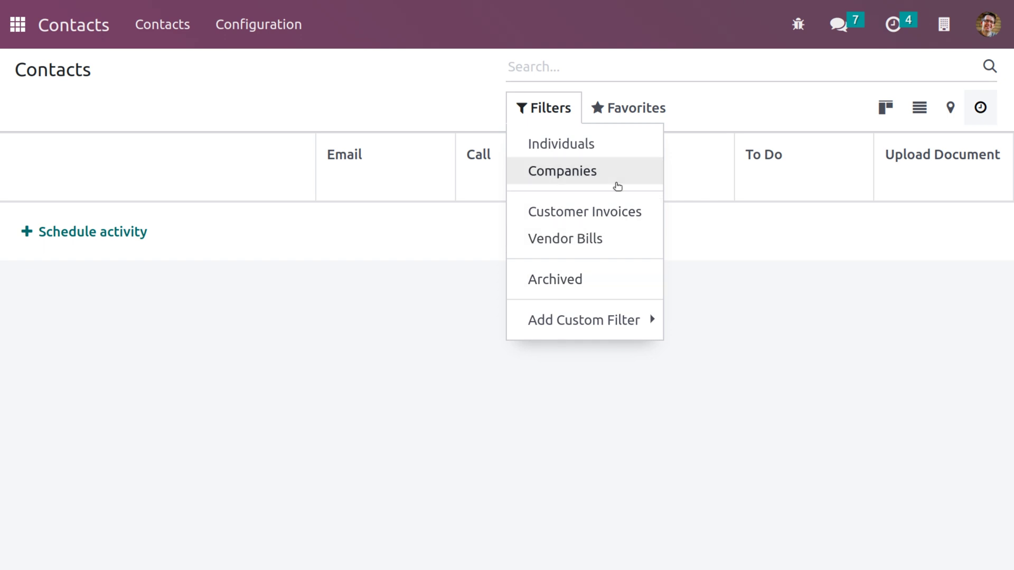
left_click(501, 113)
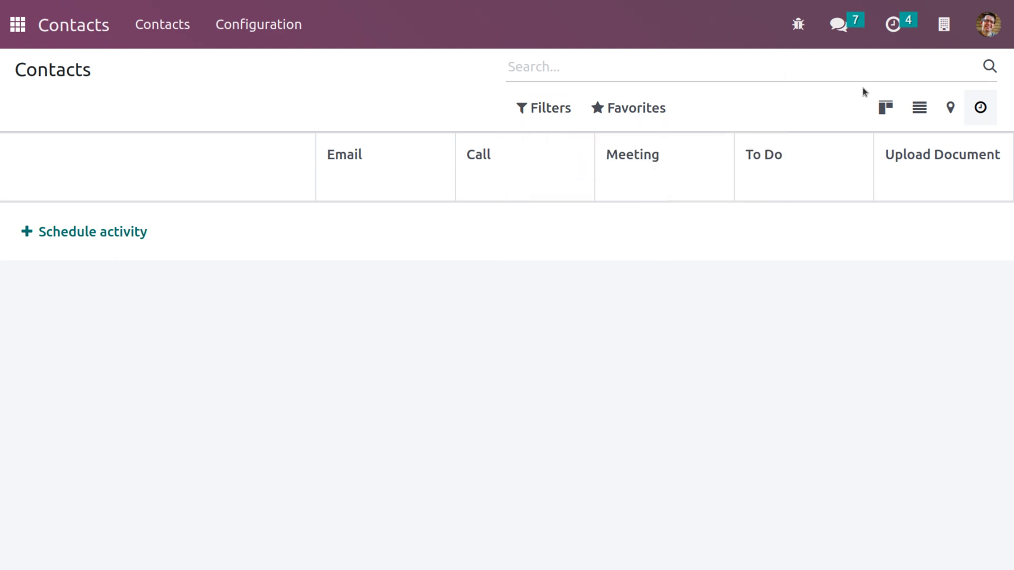
left_click(886, 106)
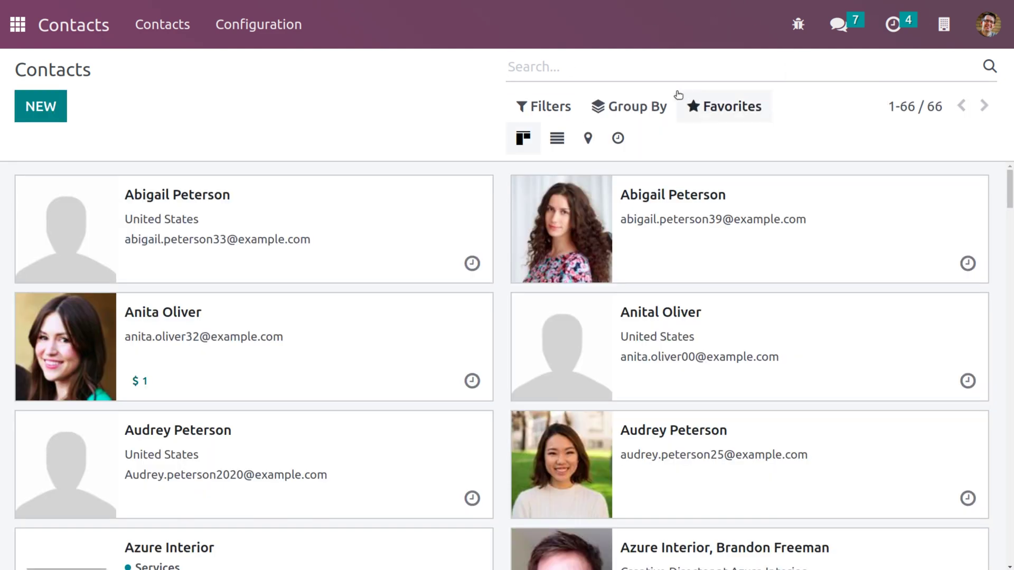
left_click(630, 107)
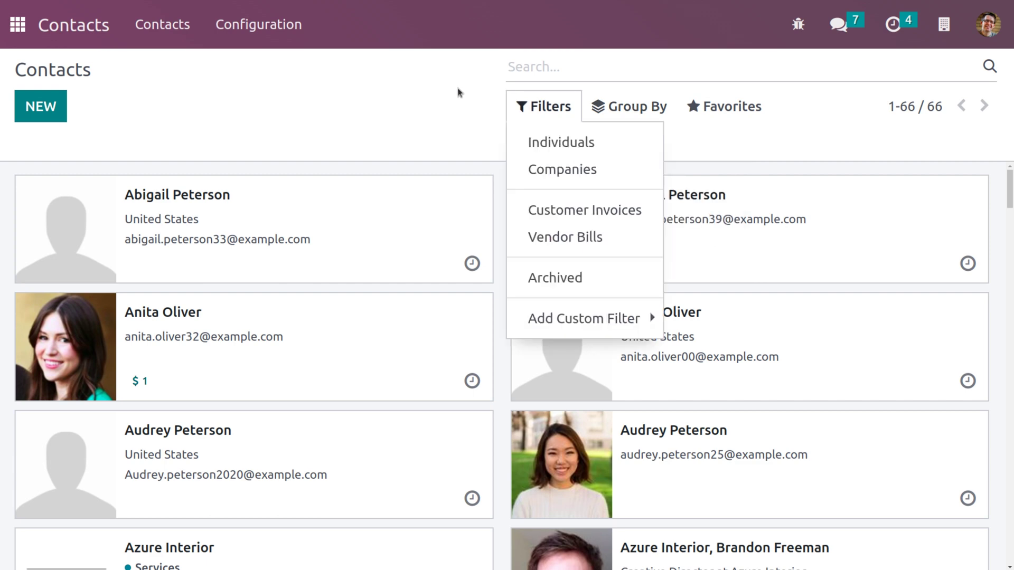
left_click(416, 96)
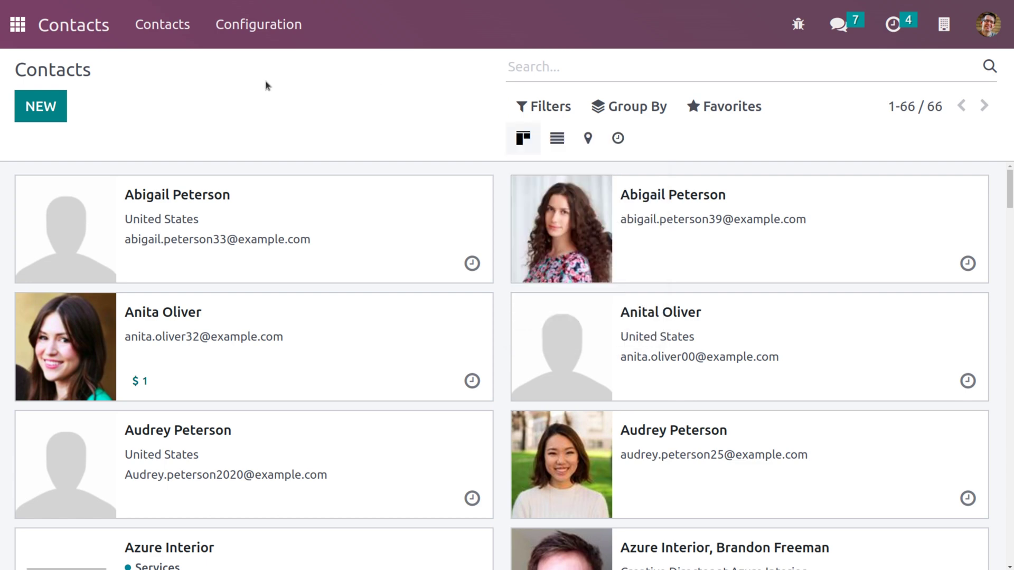
Create a new Individual contact, enter the person's first name and list the linkable companies
left_click(54, 109)
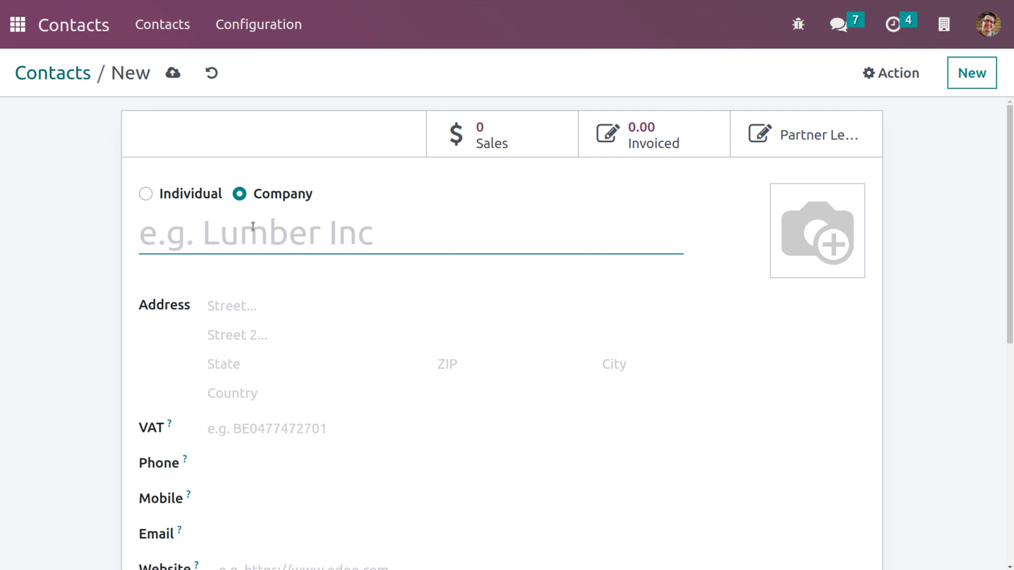
left_click(143, 194)
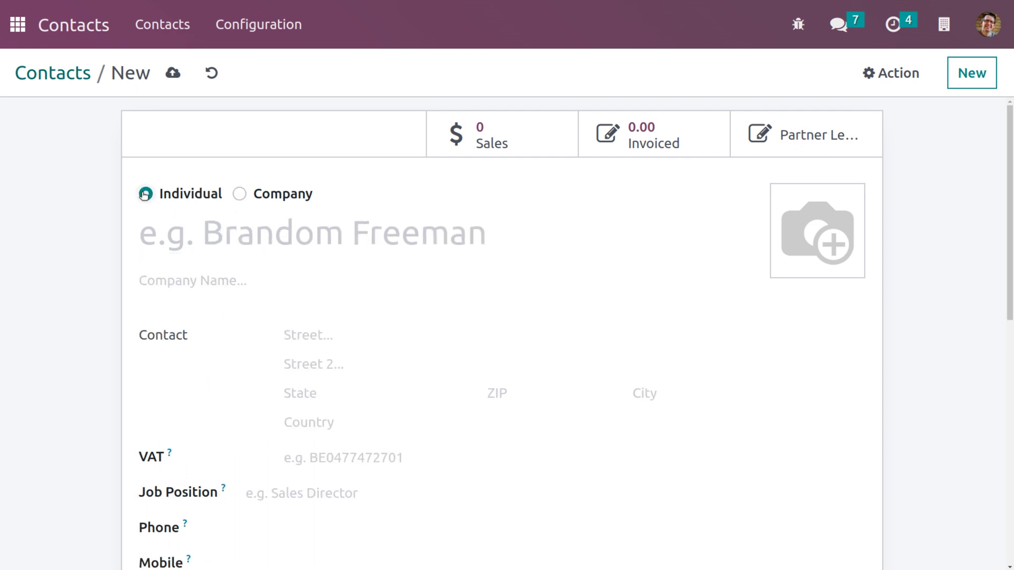
left_click(247, 228)
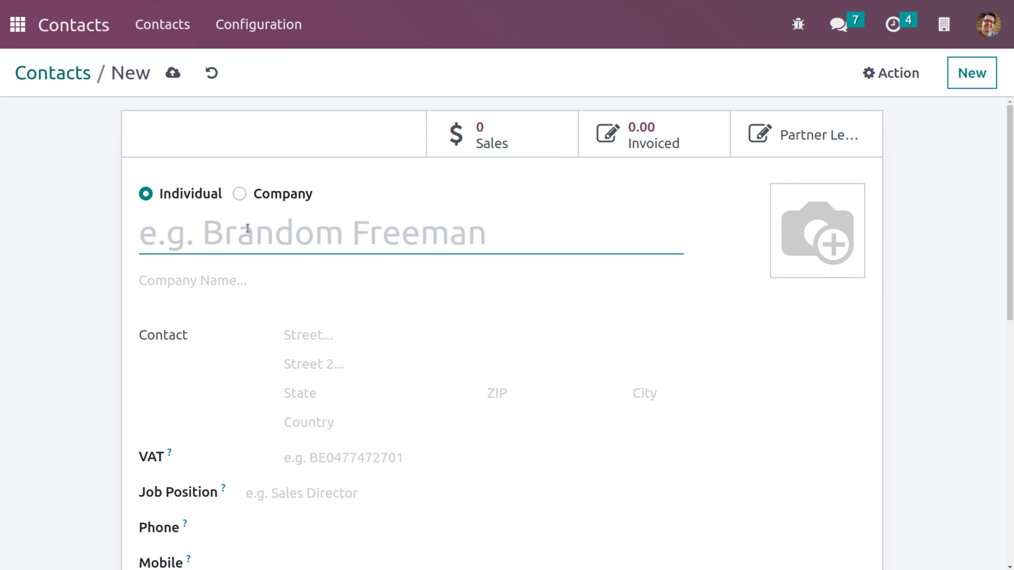
type("S")
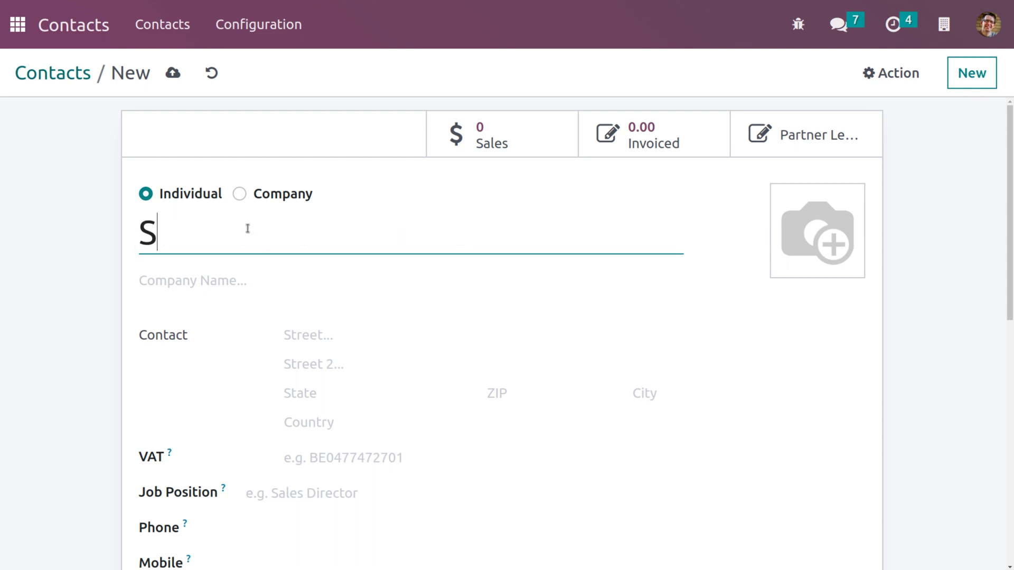
type("tephen")
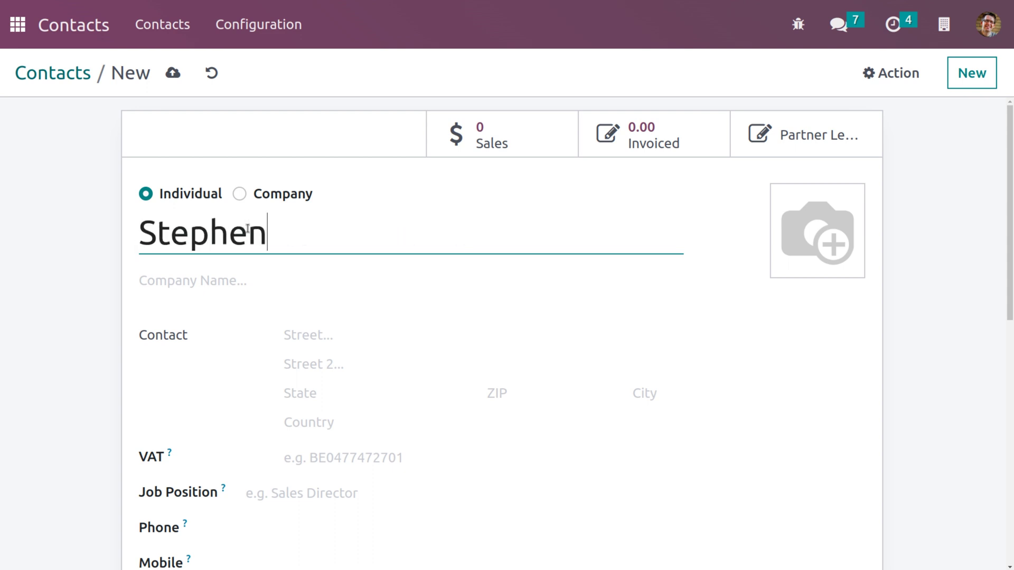
left_click(264, 275)
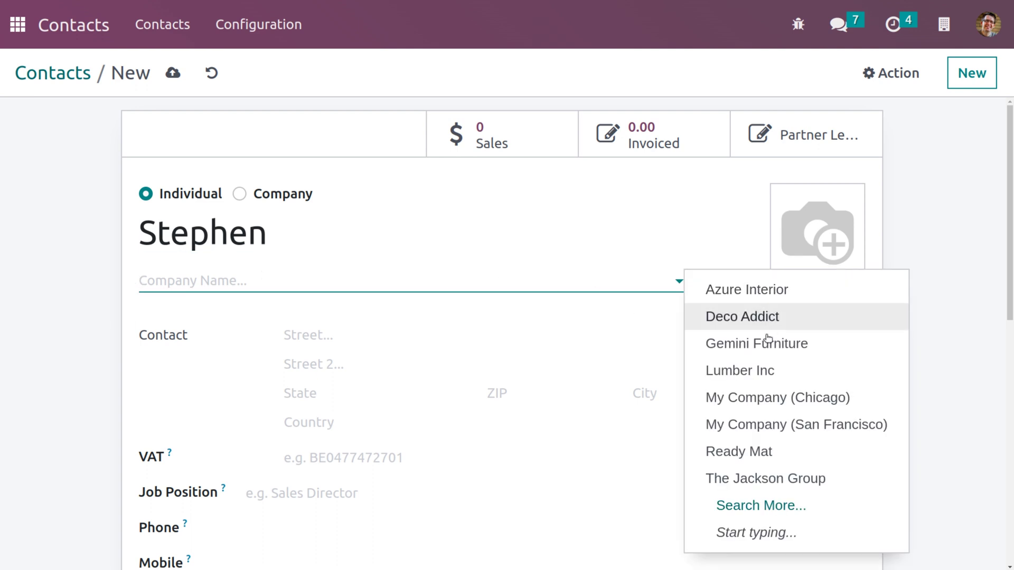
Link the contact to Gemini Furniture and set the job position to Sales Director
left_click(799, 347)
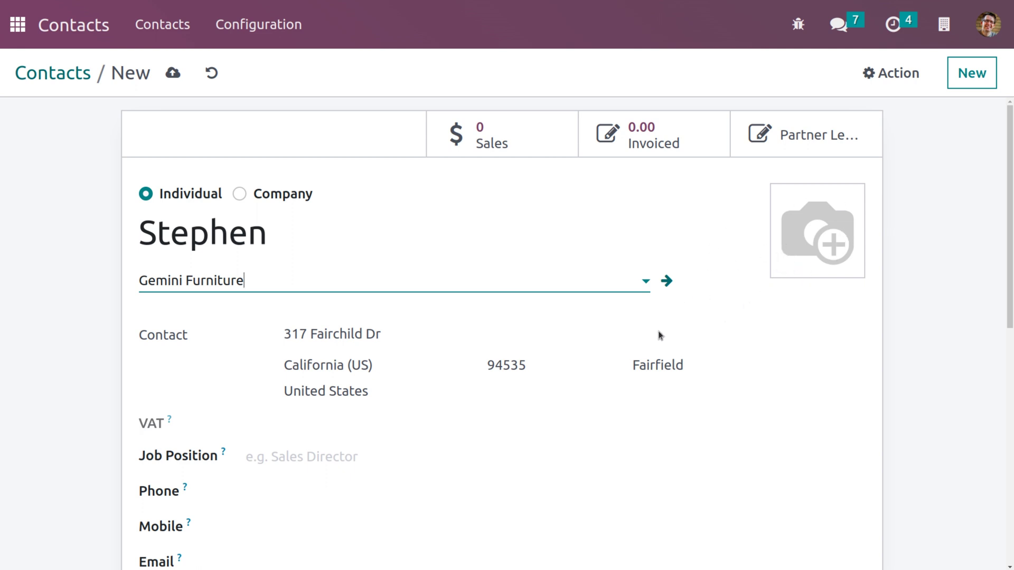
scroll(659, 335, "down", 3)
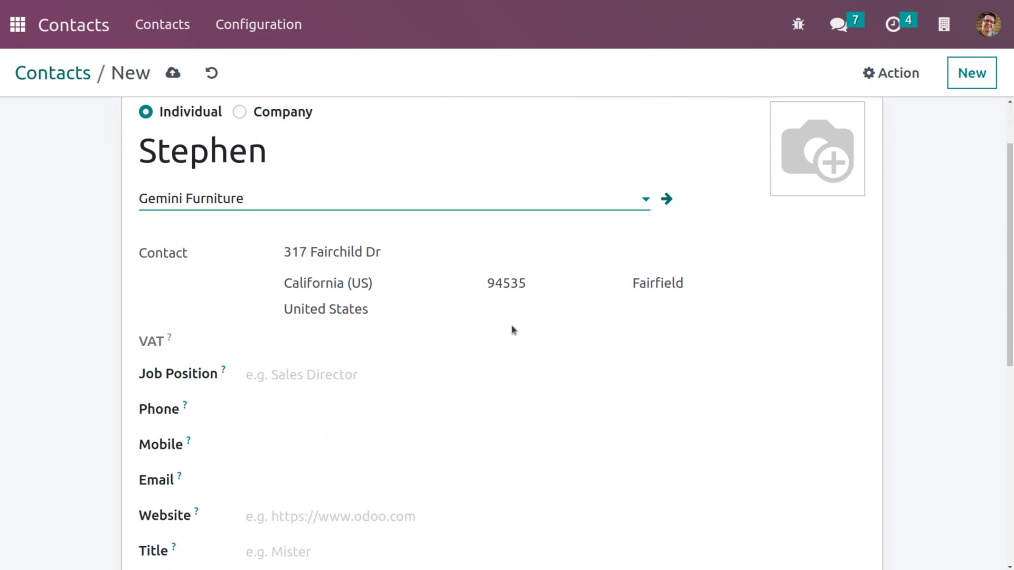
left_click(362, 374)
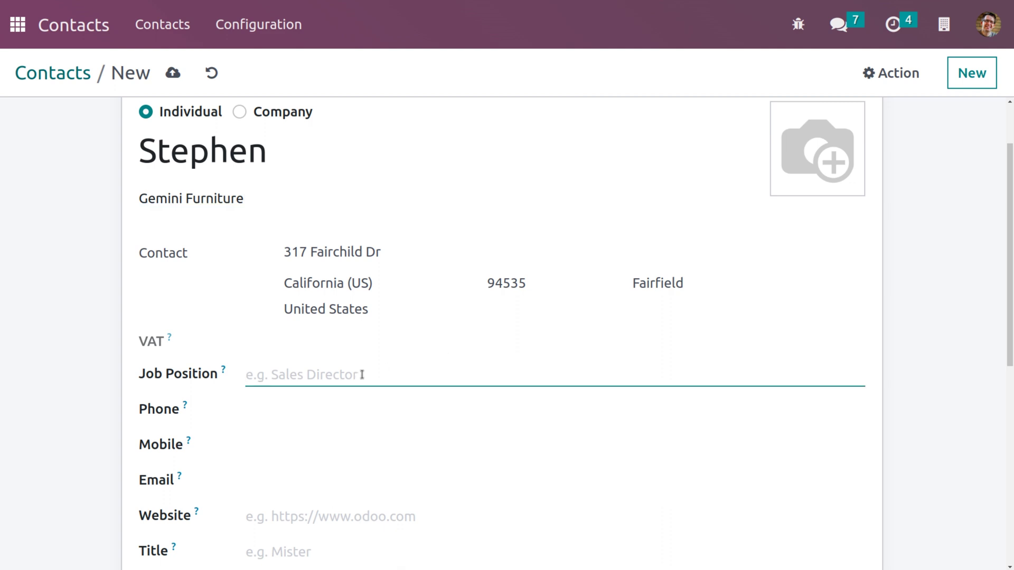
type("Sa")
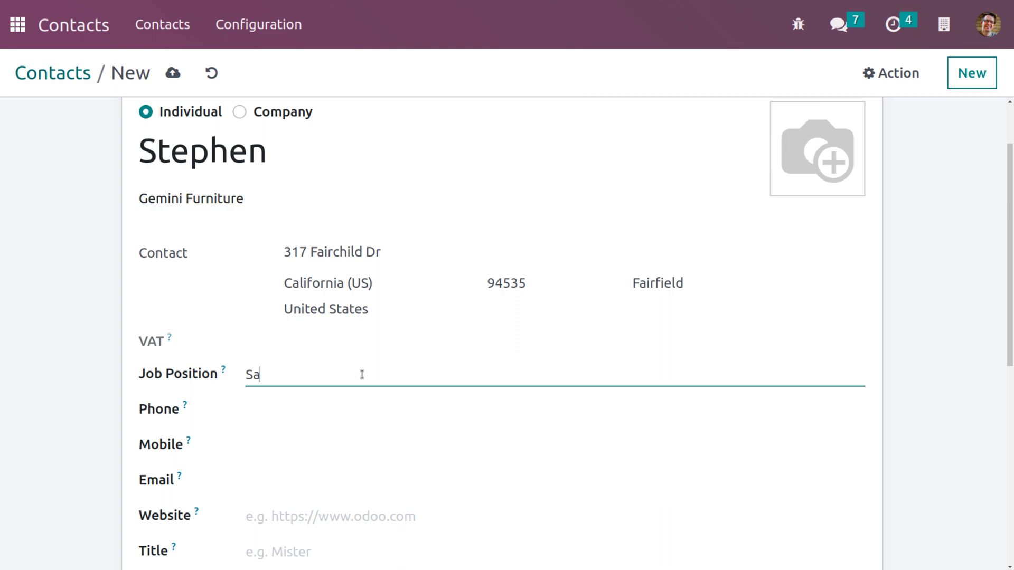
type("les Director")
Enter the contact's phone number, mobile number and e-mail address
left_click(266, 413)
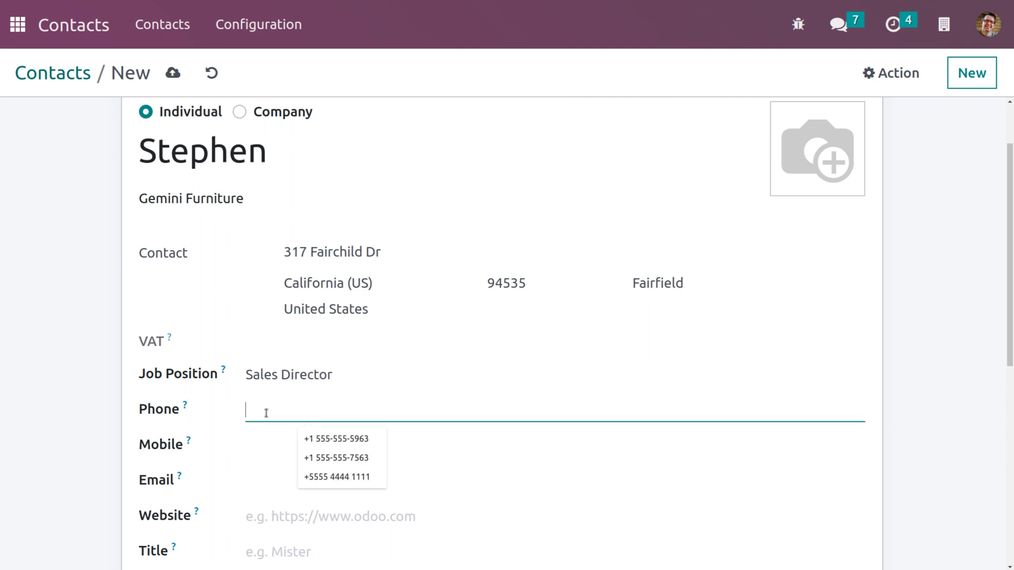
type("89635520")
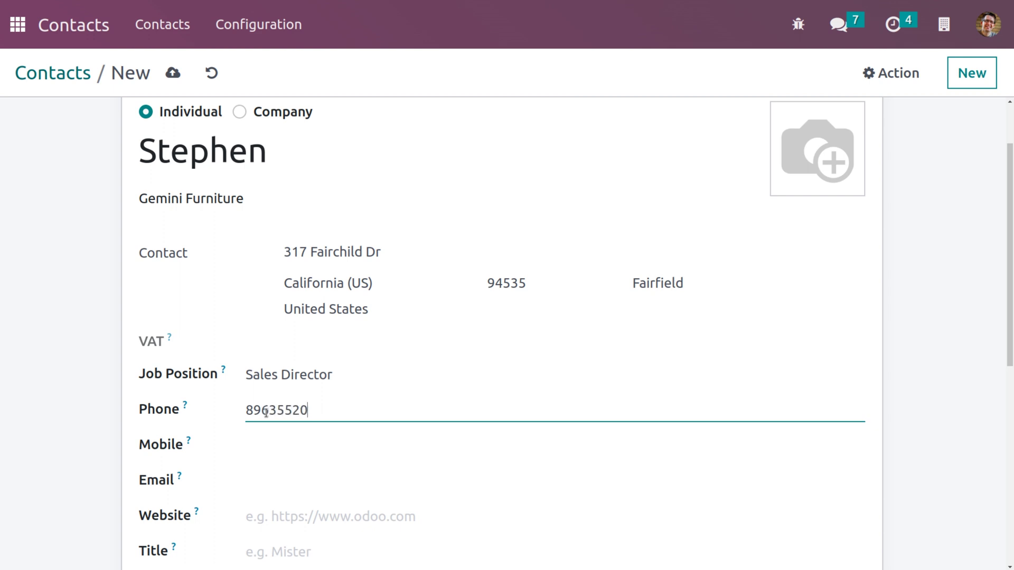
left_click(292, 439)
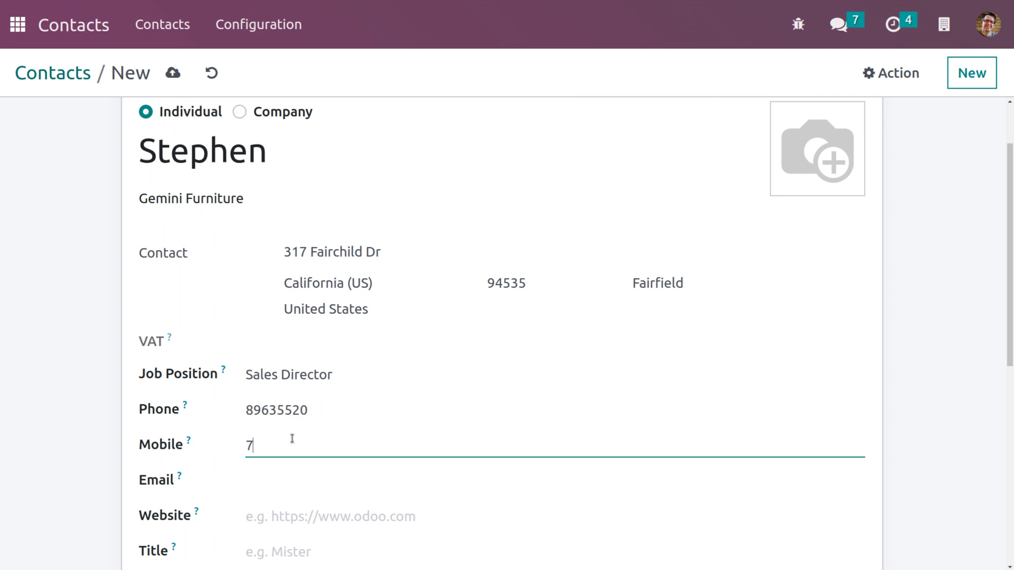
left_click(299, 487)
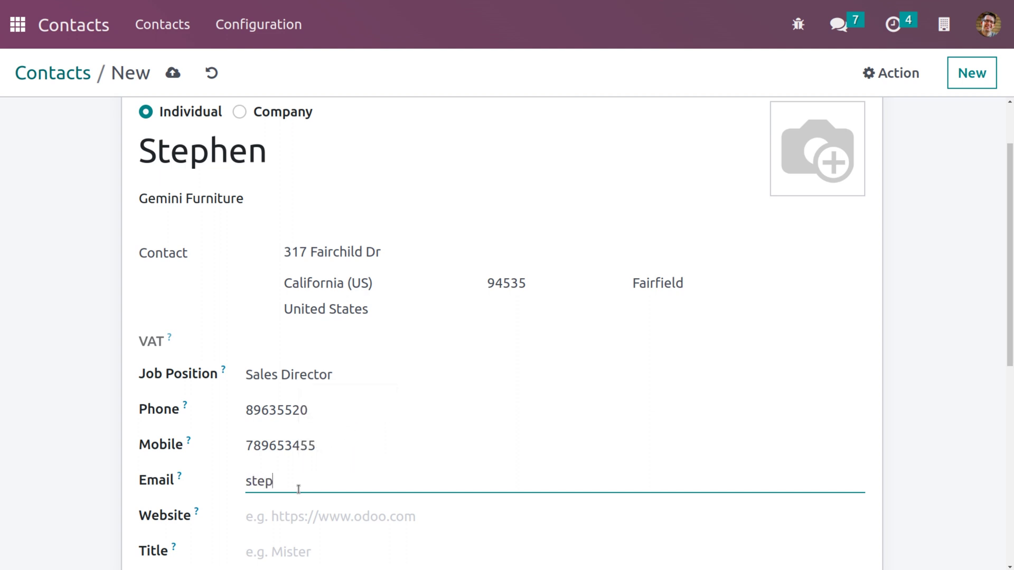
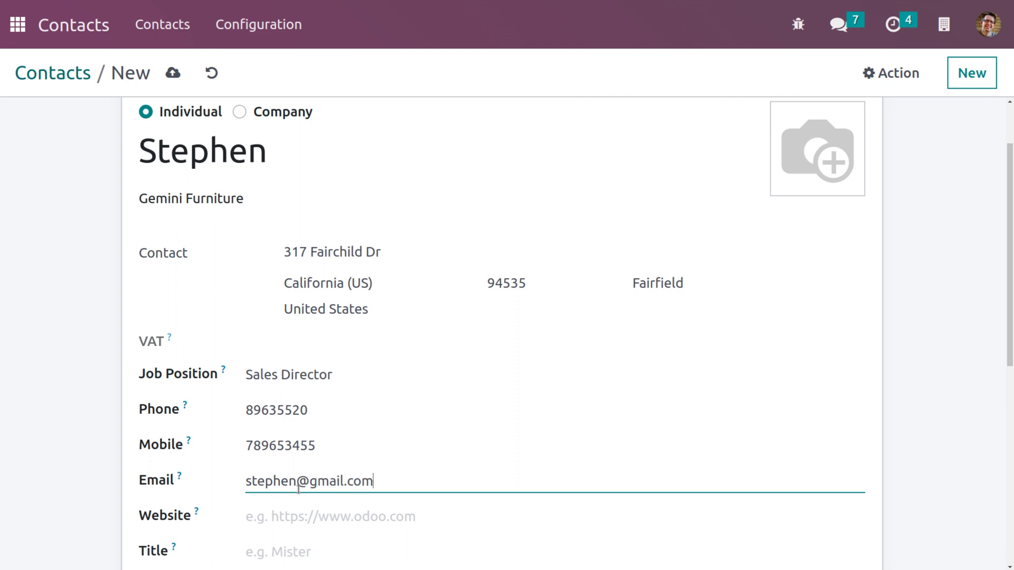
scroll(299, 489, "down", 2)
left_click(288, 416)
left_click(324, 444)
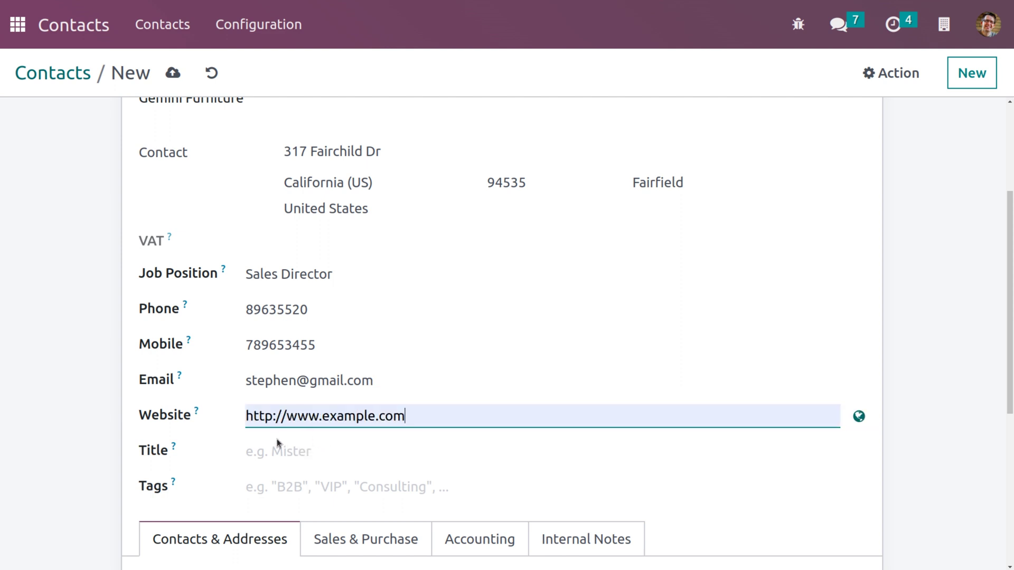
left_click(275, 444)
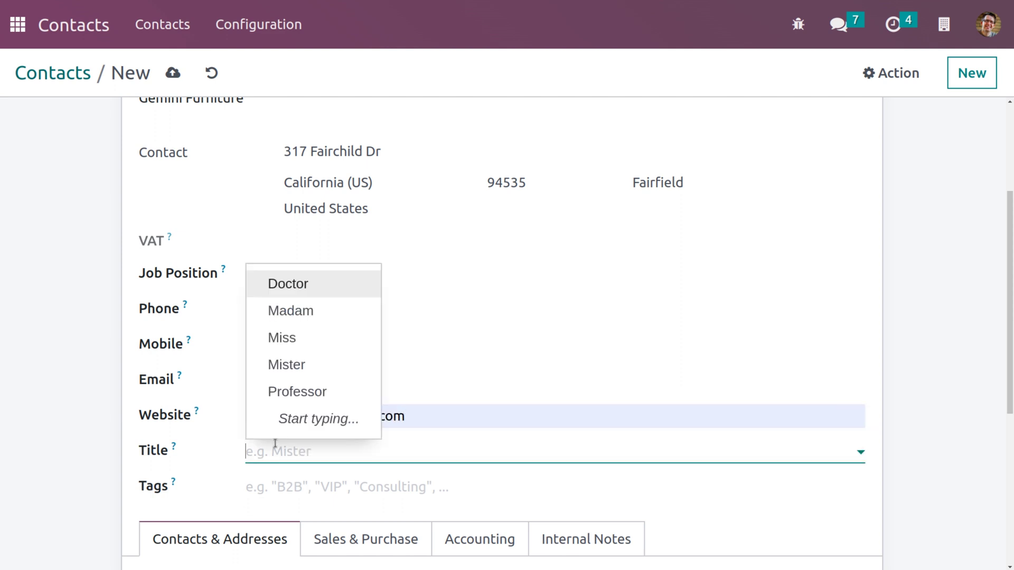
left_click(319, 370)
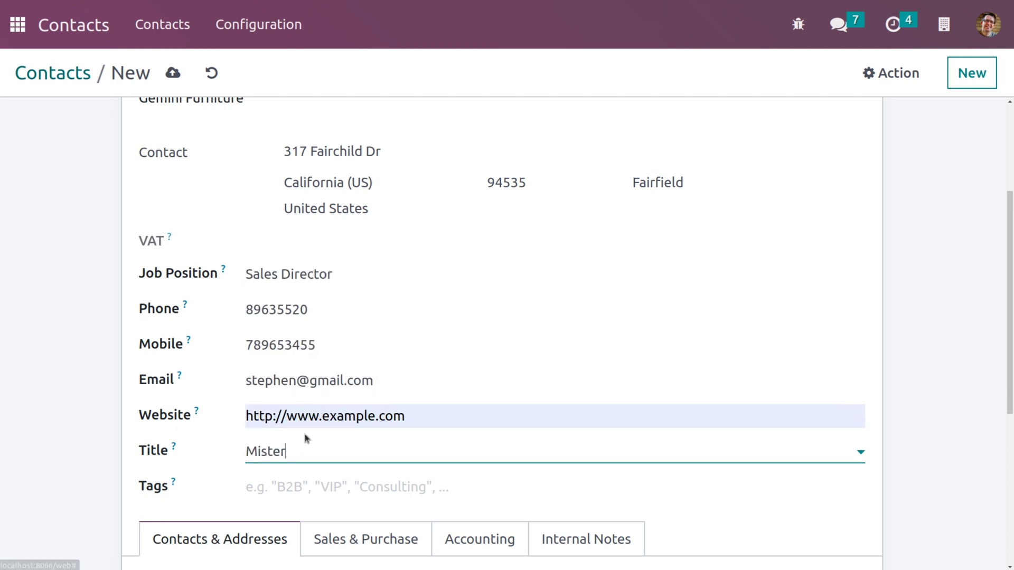
Tag the contact Employees and Vendor, save it, and return to Contacts
left_click(321, 484)
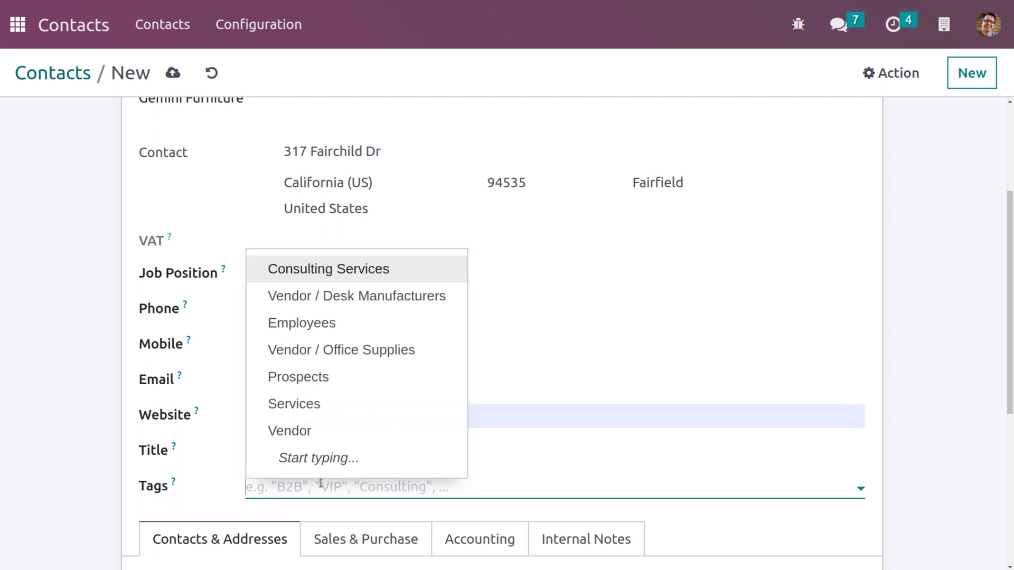
left_click(335, 332)
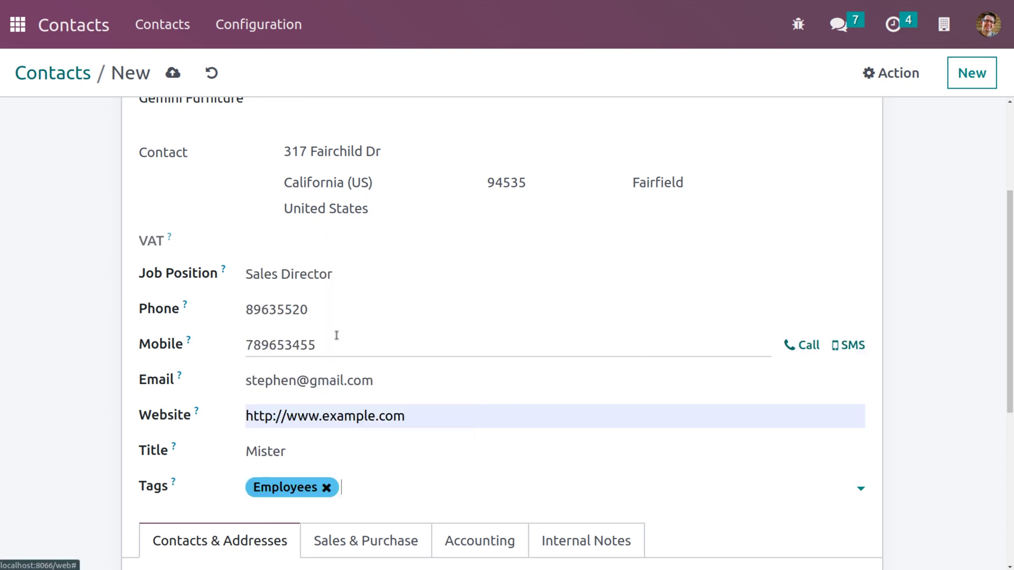
left_click(373, 486)
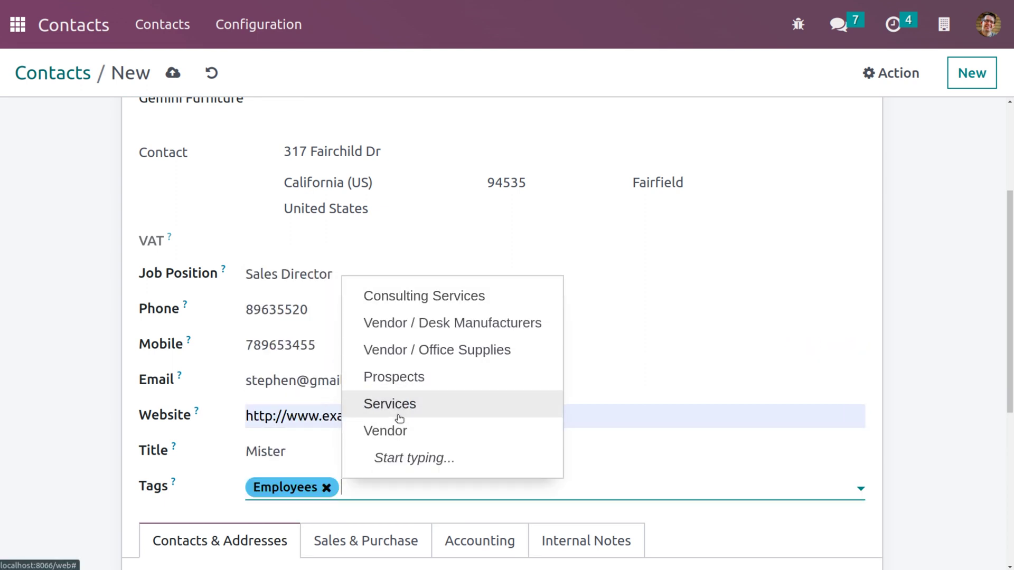
left_click(397, 442)
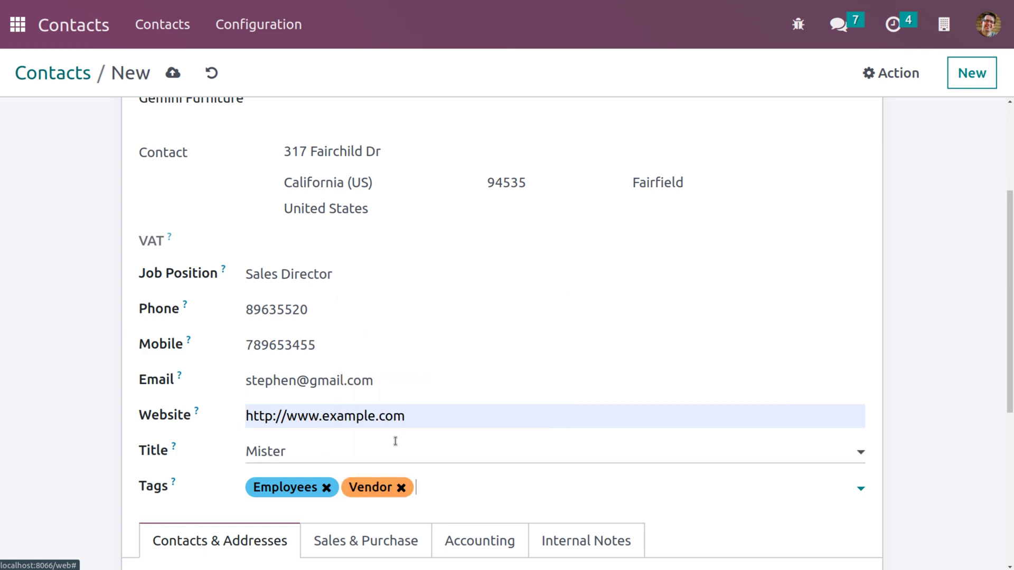
scroll(407, 465, "down", 5)
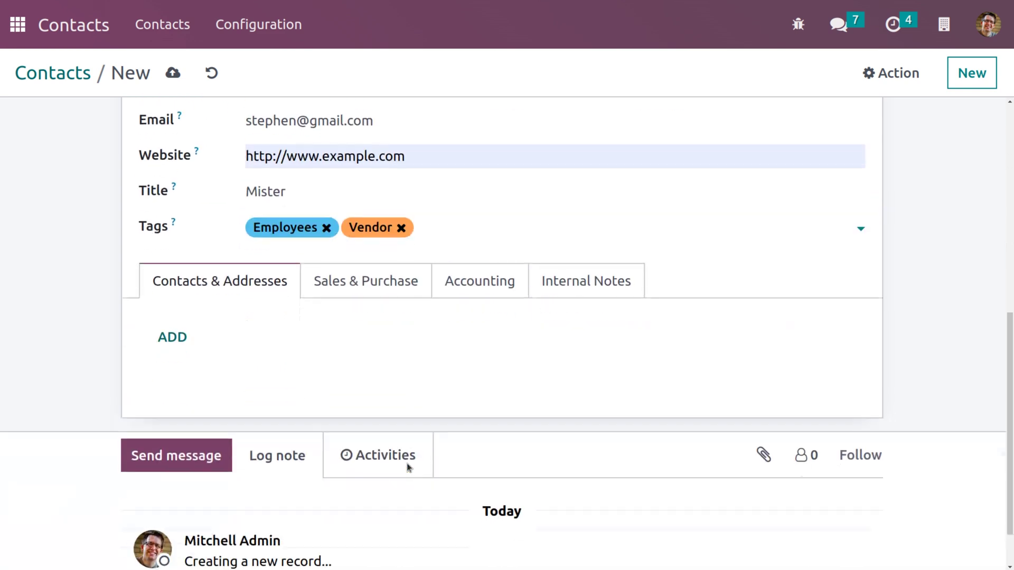
left_click(174, 75)
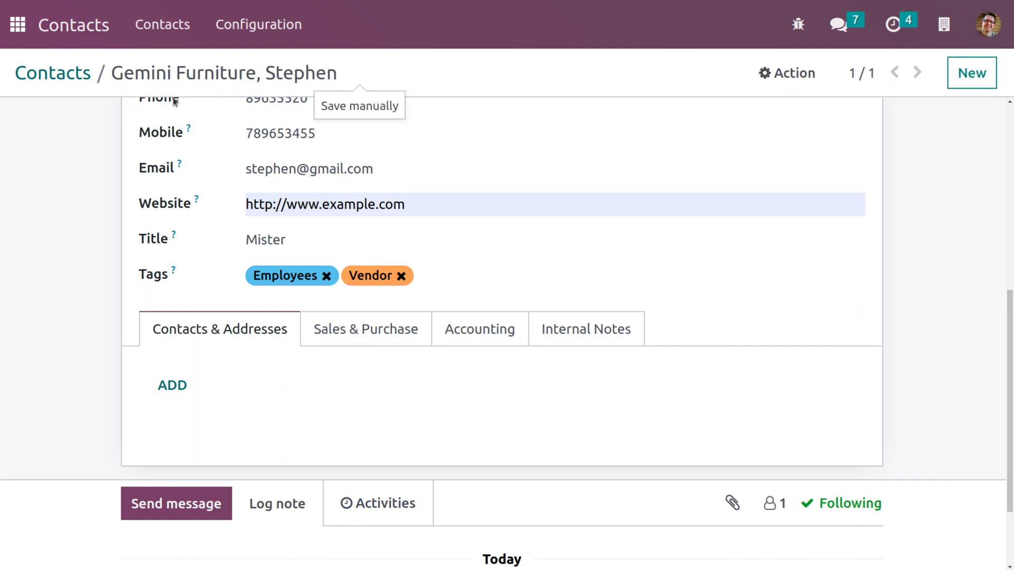
scroll(175, 153, "up", 8)
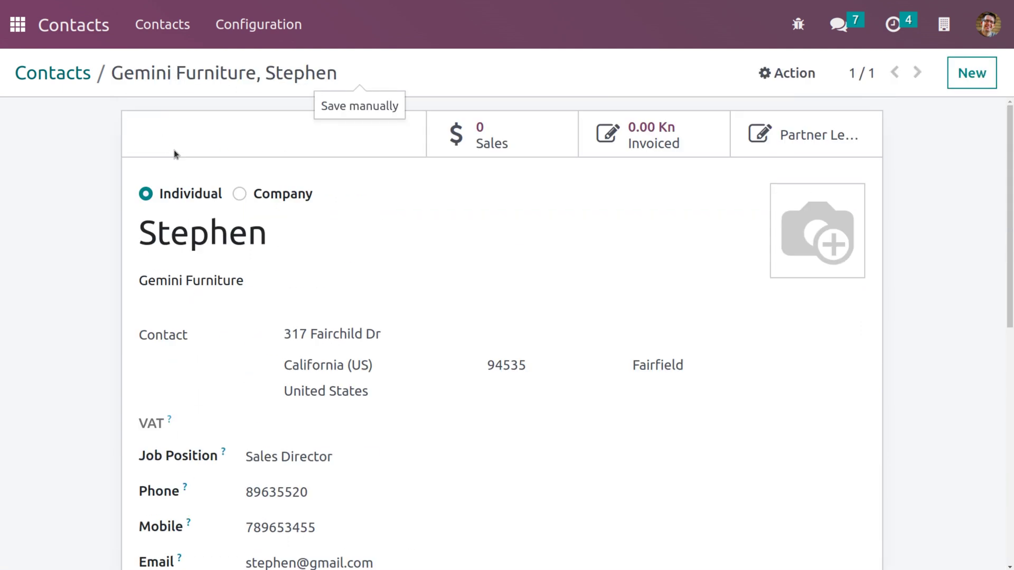
left_click(76, 83)
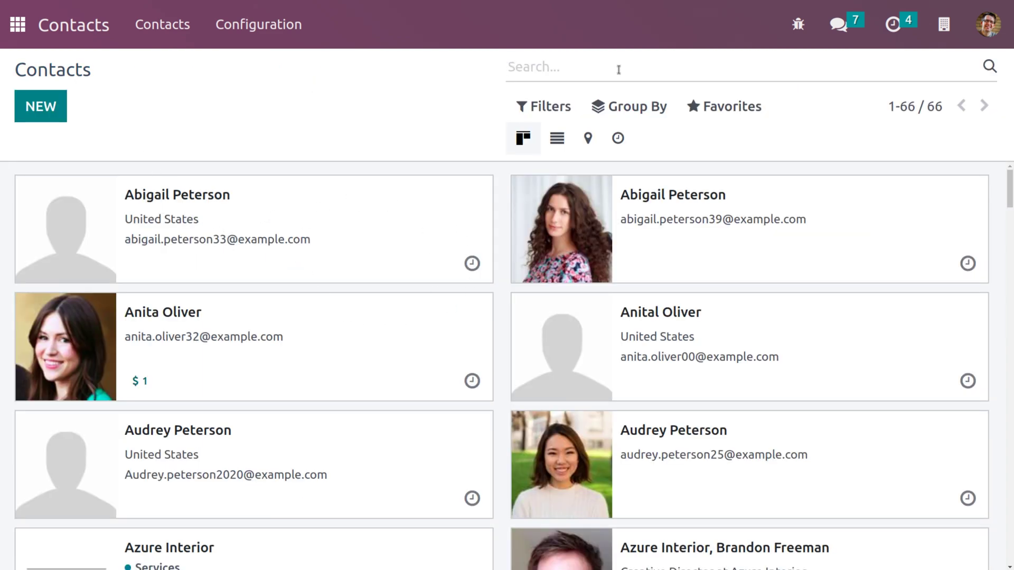
Search contacts by the person's name and open the Gemini Furniture contact record
type("stephen")
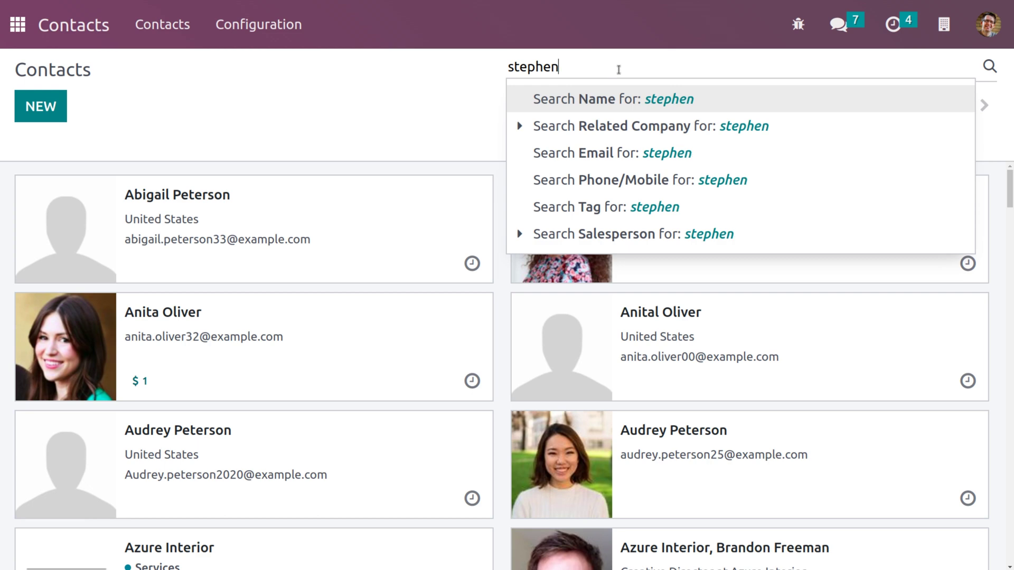
key("Return")
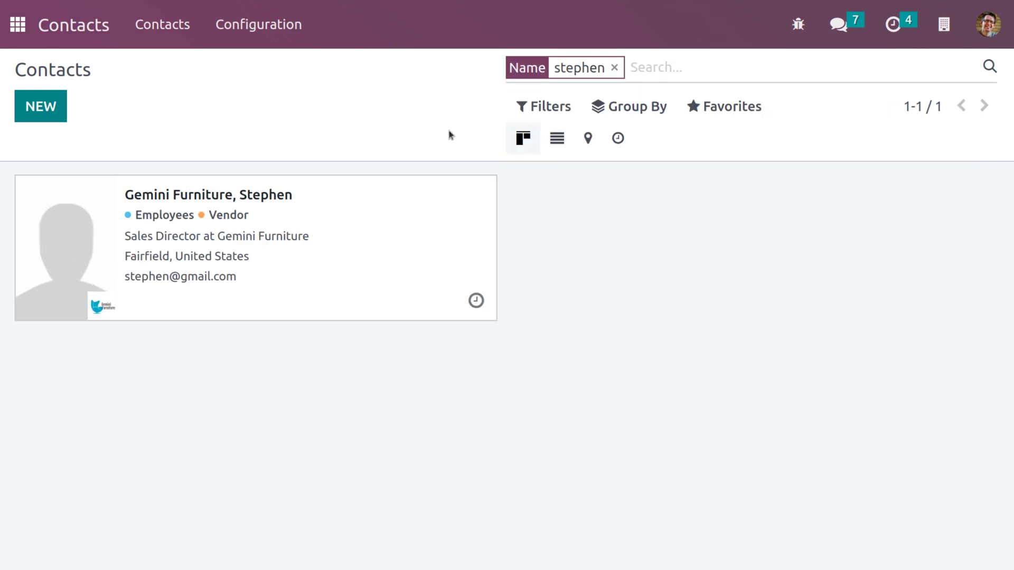
left_click(333, 225)
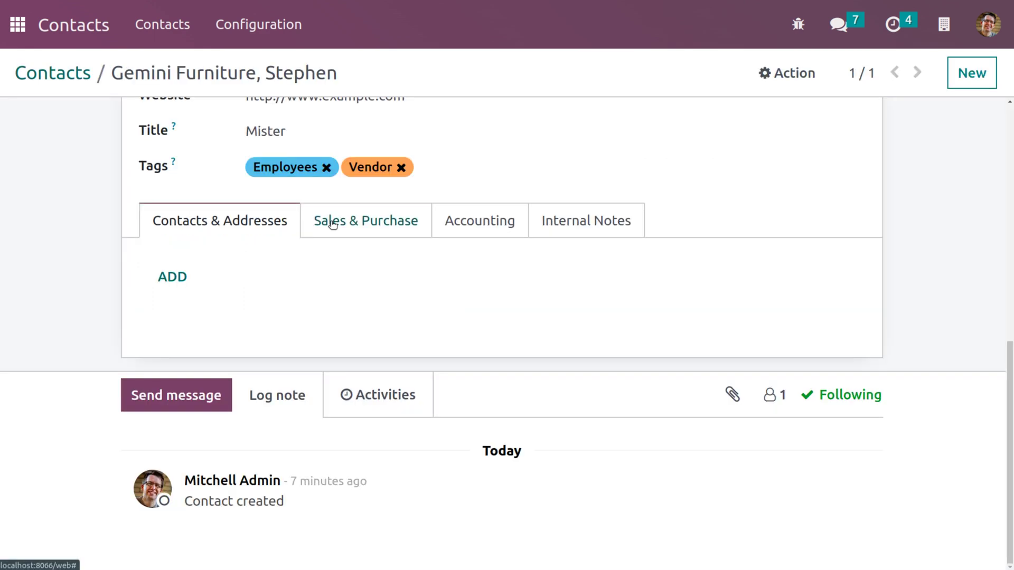
scroll(302, 167, "up", 3)
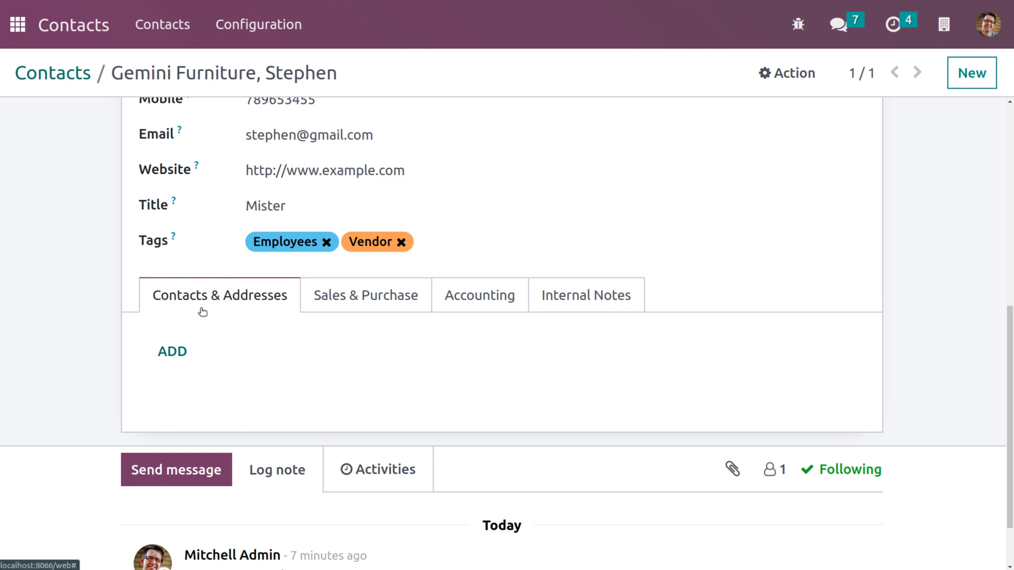
Add a child Contact under Contacts & Addresses and enter the person's name
left_click(173, 351)
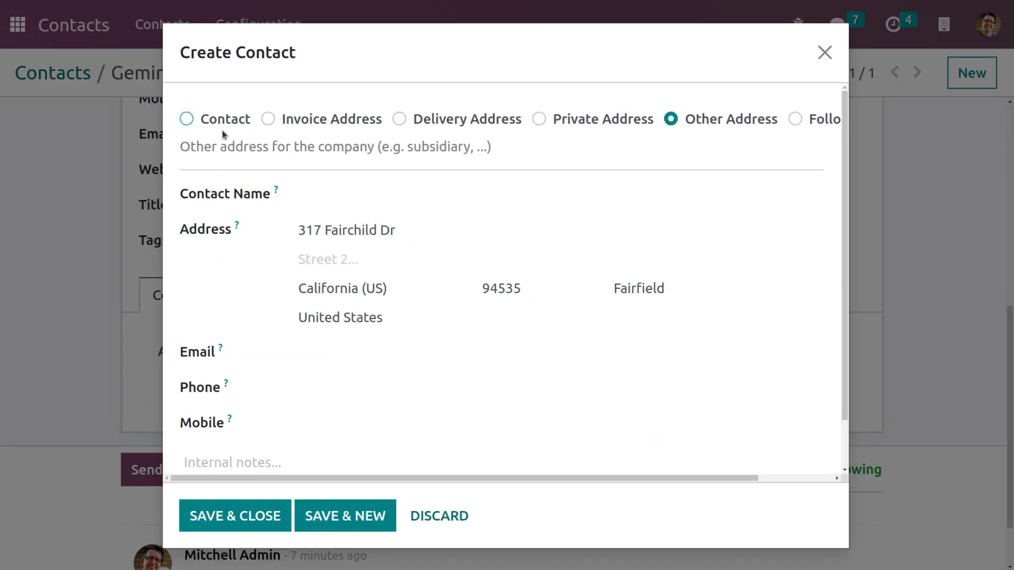
mouse_move(214, 134)
mouse_move(210, 126)
left_click(193, 122)
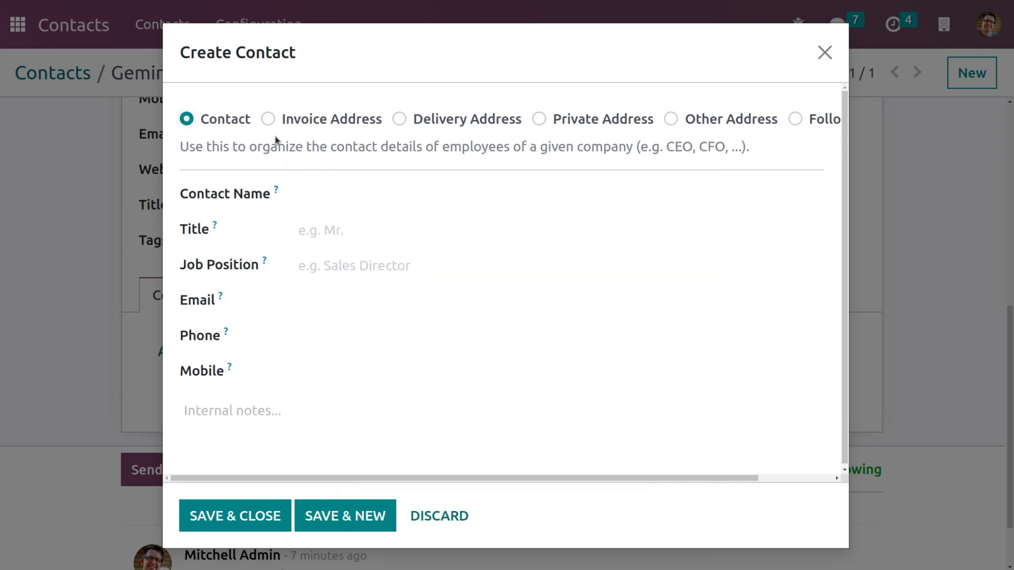
left_click(329, 193)
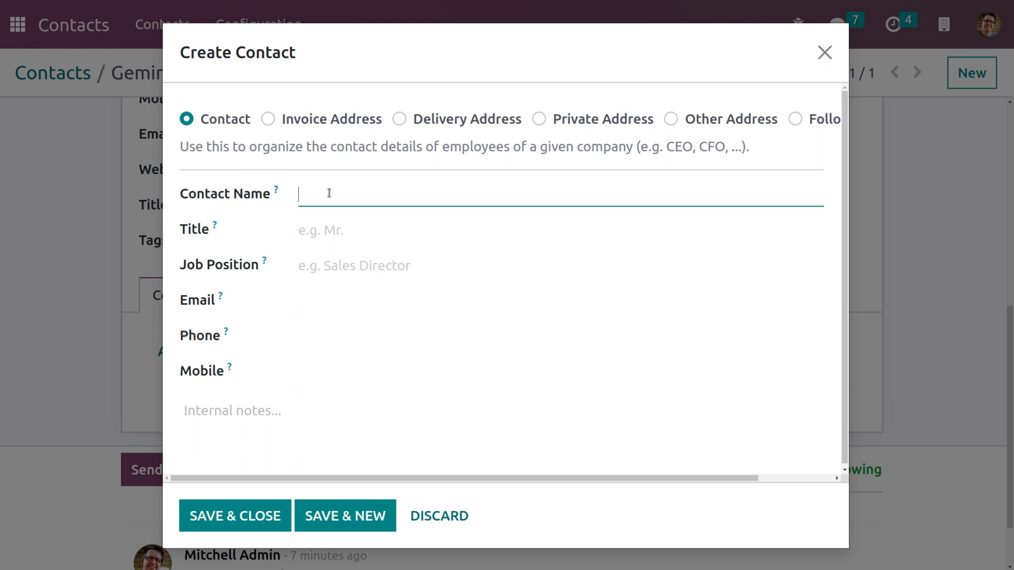
type("Stephen")
Give the child contact title Mister, job Sales Director, email, phone and mobile, then Save & New
left_click(338, 230)
left_click(343, 341)
left_click(350, 268)
type("Sales Director")
left_click(335, 303)
left_click(328, 346)
left_click(333, 370)
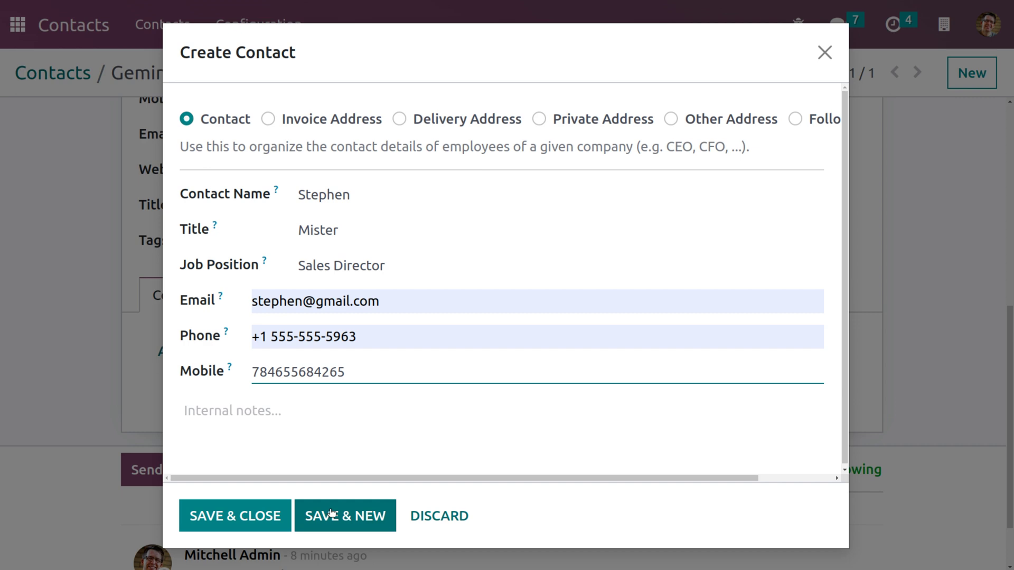
left_click(332, 512)
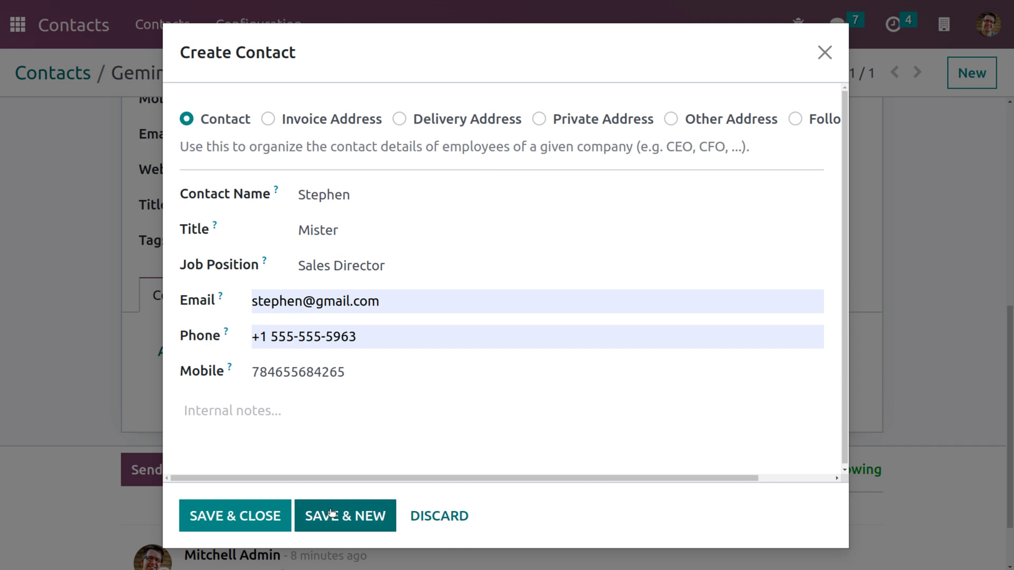
mouse_move(269, 122)
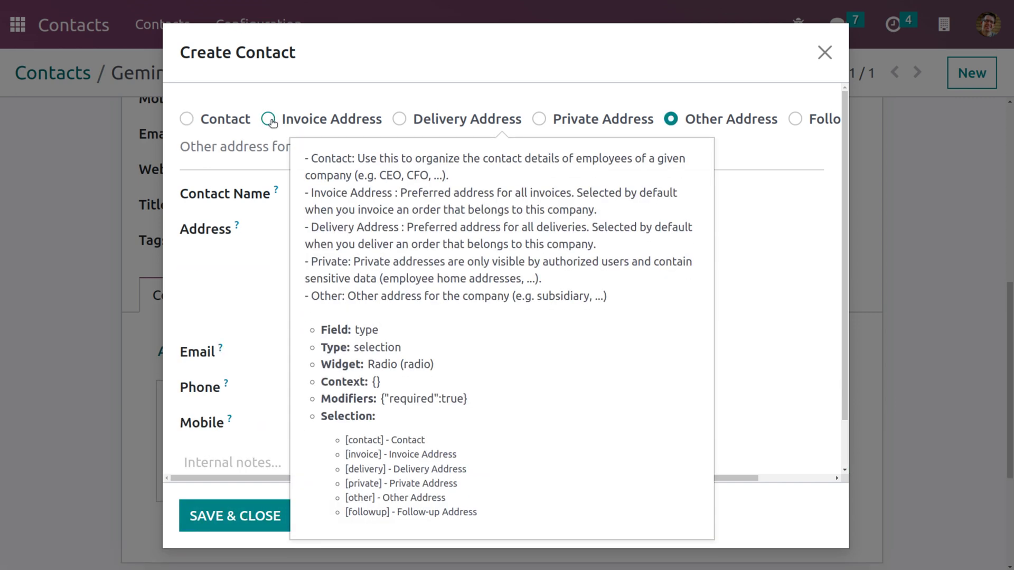
Make the new entry an Invoice Address with a contact name and e-mail
left_click(268, 119)
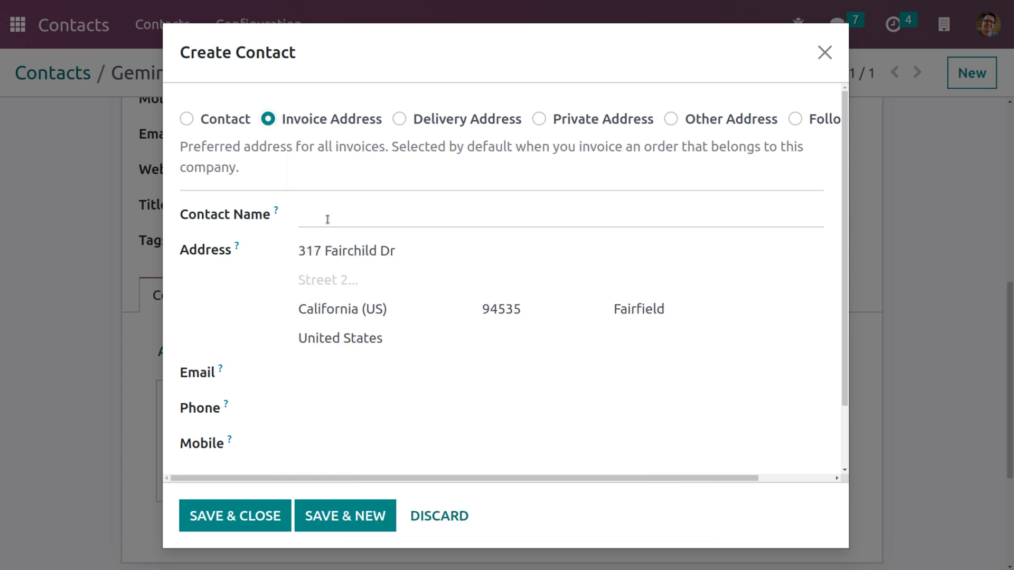
left_click(327, 220)
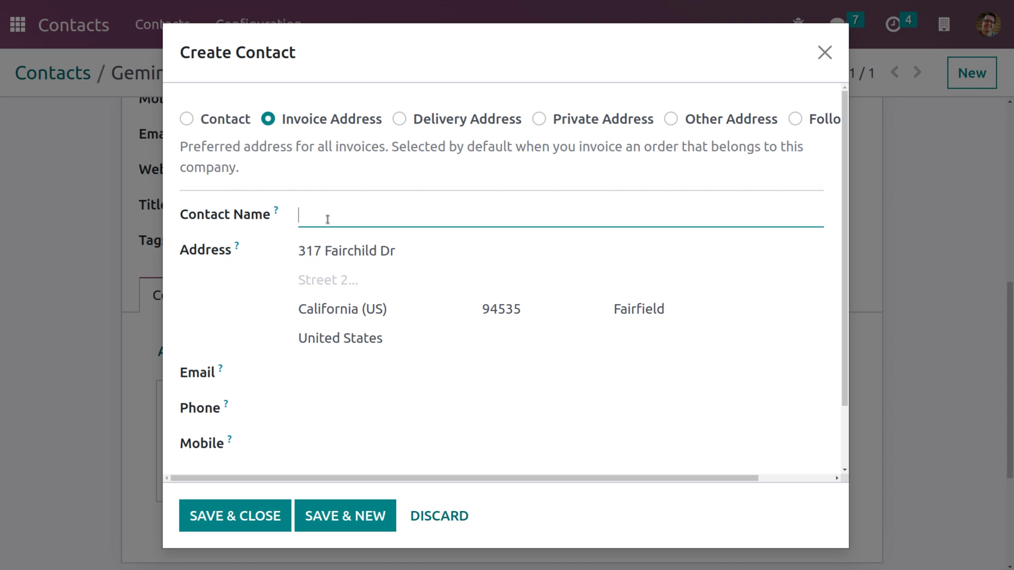
type("Maze")
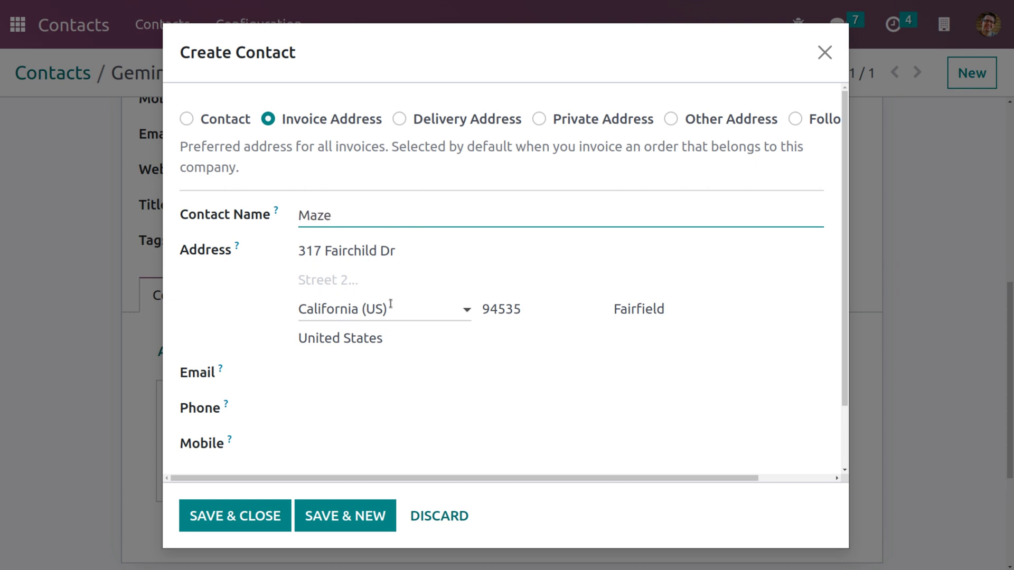
scroll(347, 306, "down", 2)
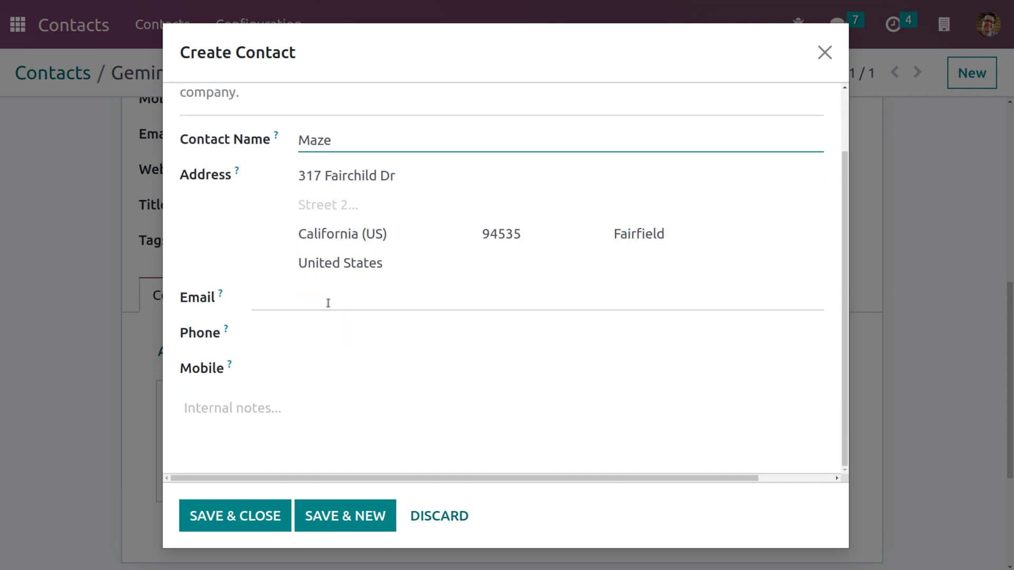
left_click(328, 302)
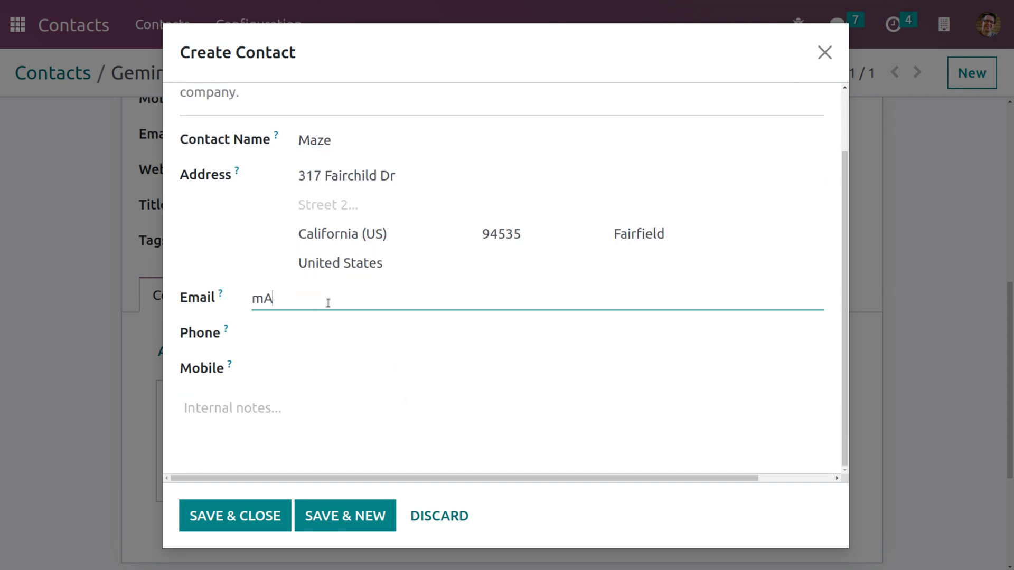
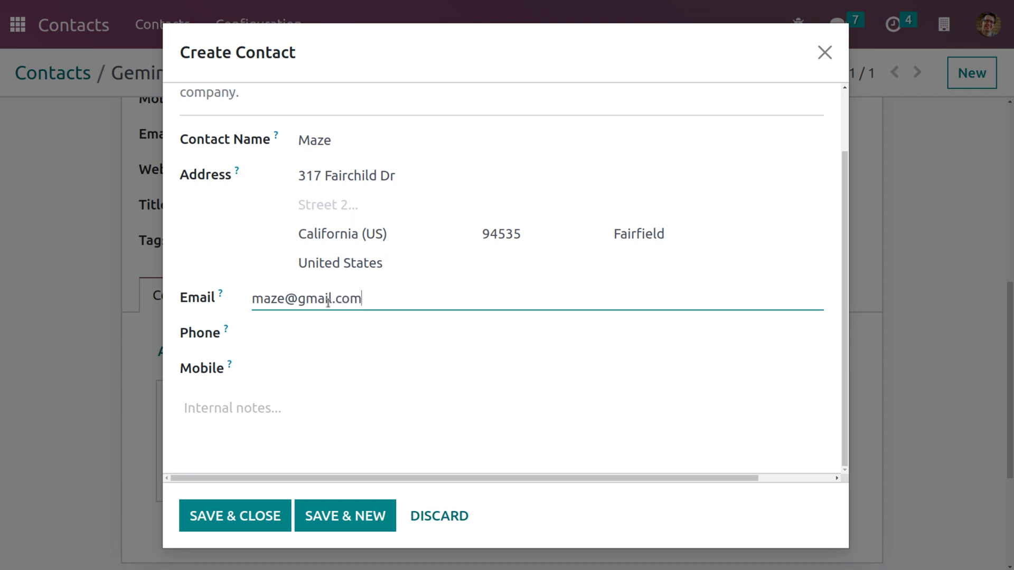
Enter and correct the invoice address's phone number, then add its mobile number
left_click(315, 336)
type("658966666666666666")
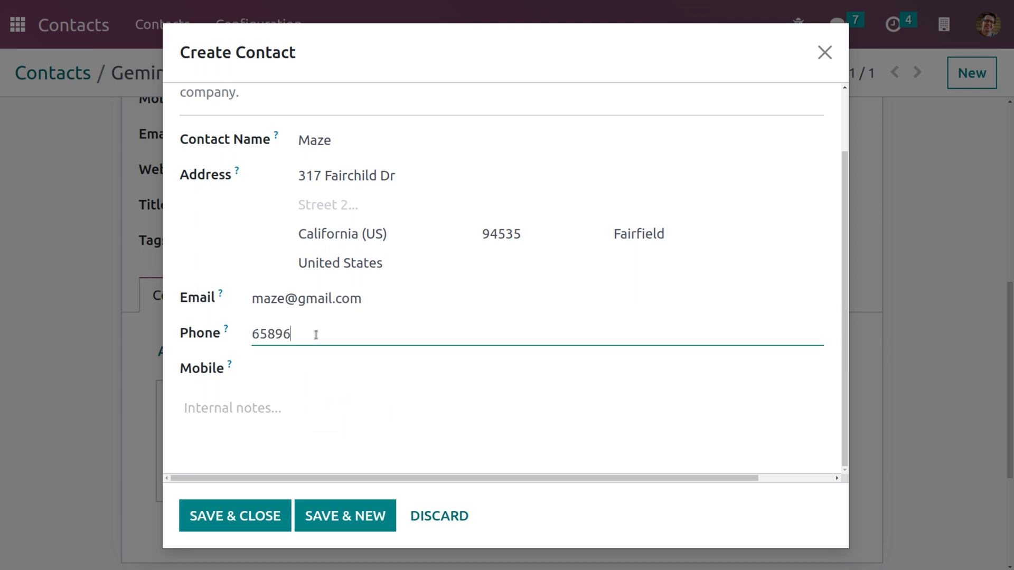
key("BackSpace")
key("BackSpace")
key("BackSpace")
key("BackSpace")
key("BackSpace")
key("BackSpace")
key("BackSpace")
key("BackSpace")
key("BackSpace")
left_click(304, 364)
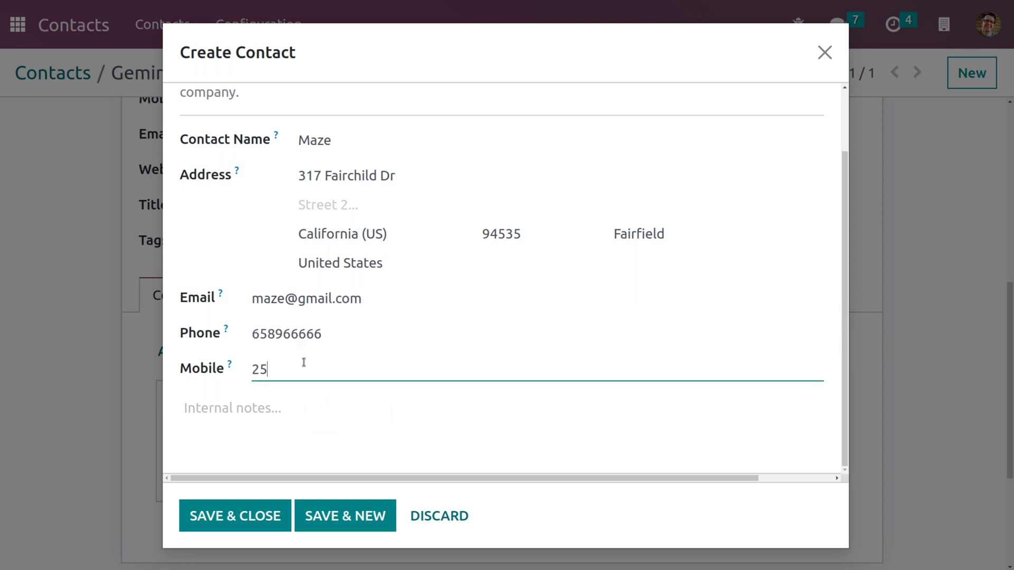
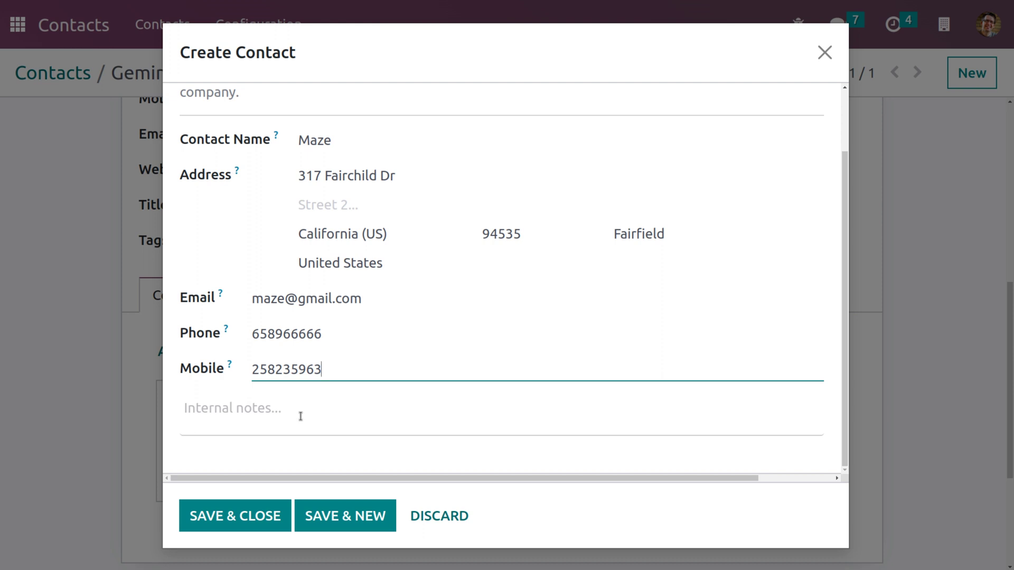
Save the invoice address and start a Delivery Address with the contact's name
left_click(344, 516)
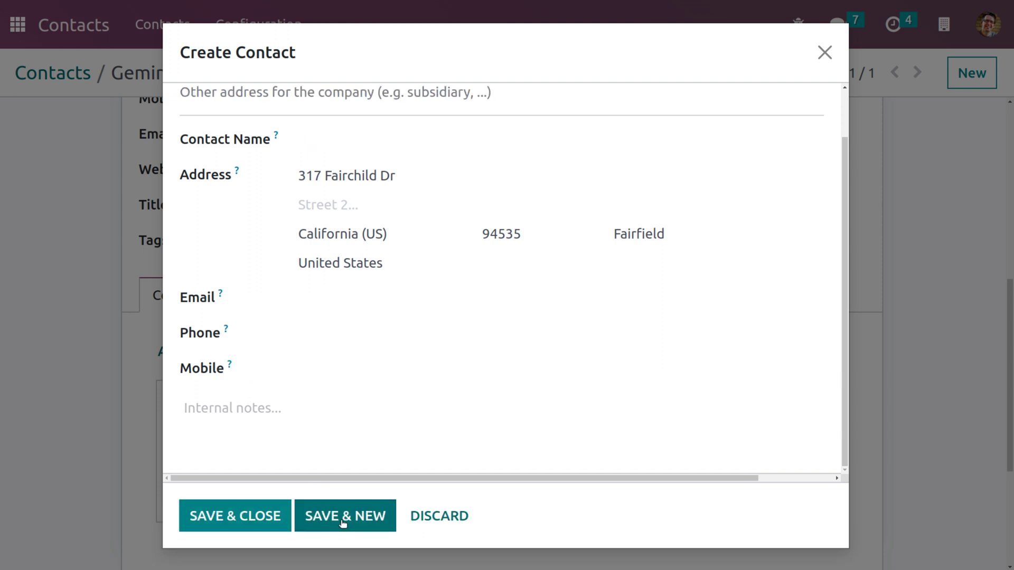
scroll(352, 354, "up", 1)
left_click(400, 118)
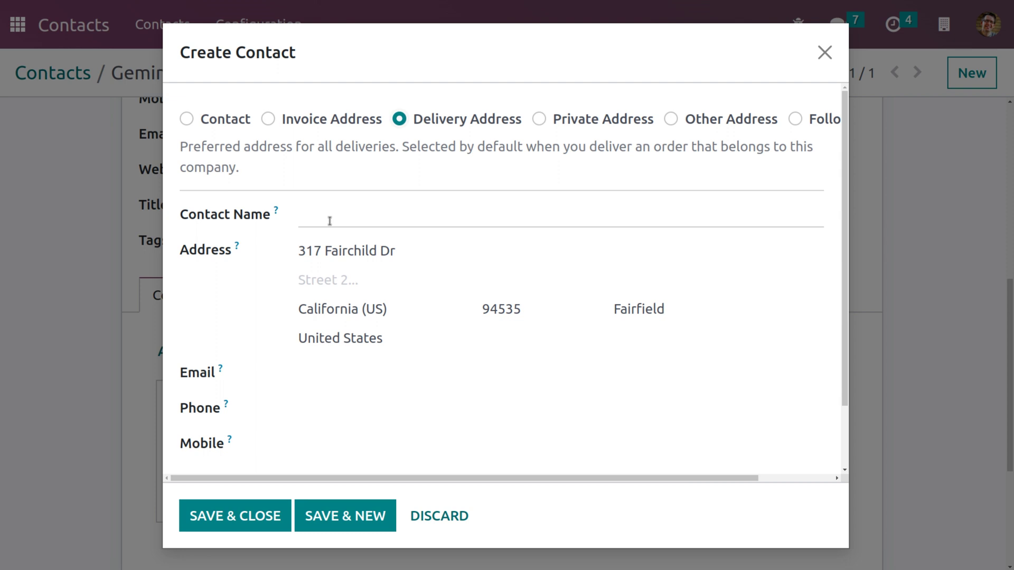
left_click(330, 221)
type("Michel")
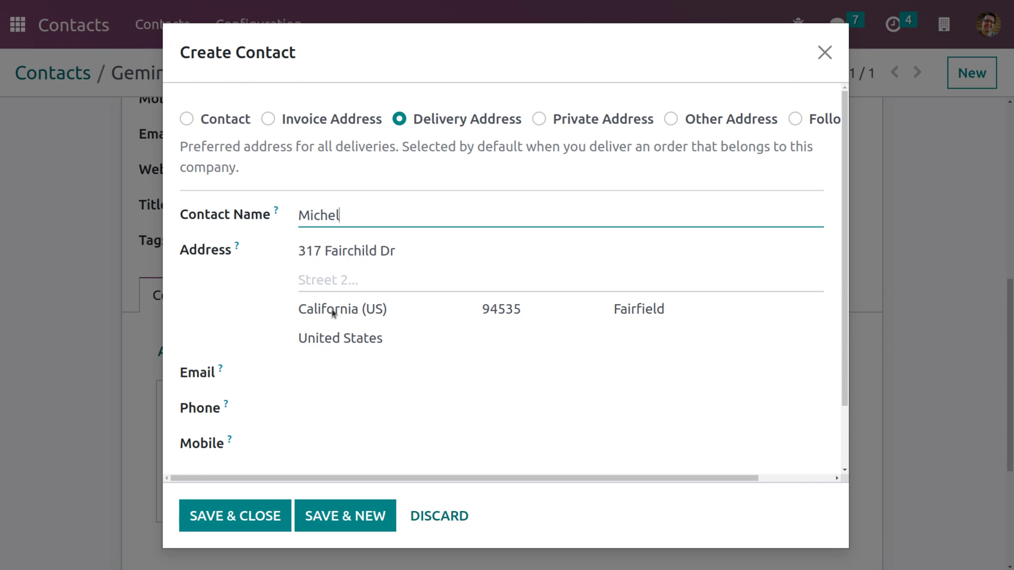
Fill the delivery address's e-mail, suggested phone and mobile, then Save & New
left_click(316, 380)
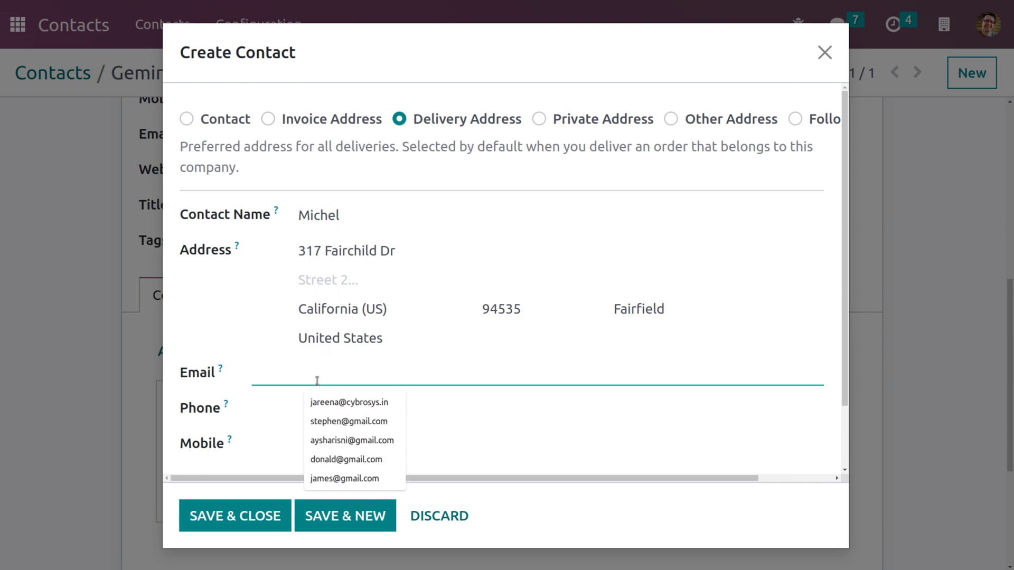
scroll(424, 314, "down", 2)
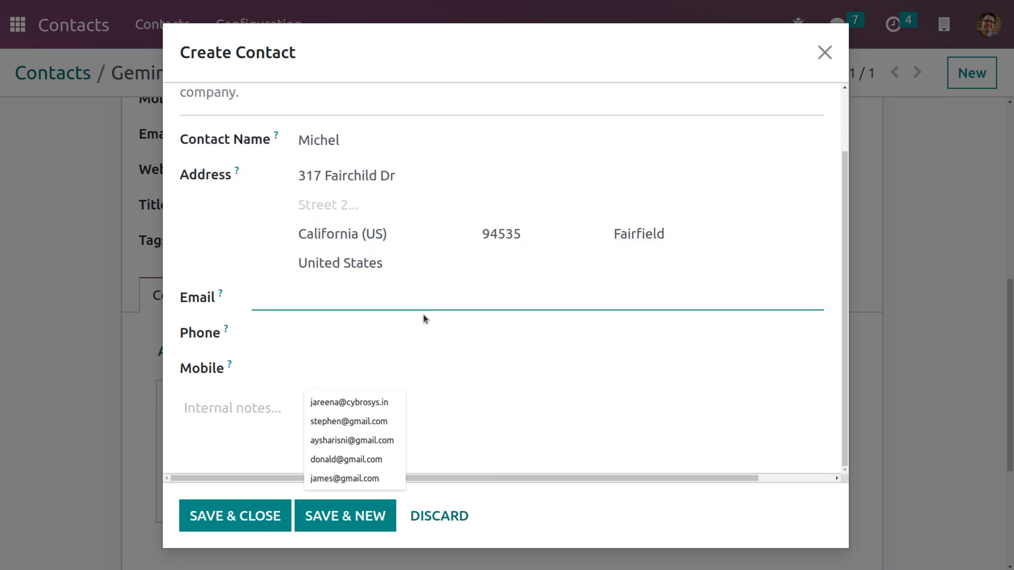
left_click(379, 339)
left_click(359, 398)
left_click(311, 370)
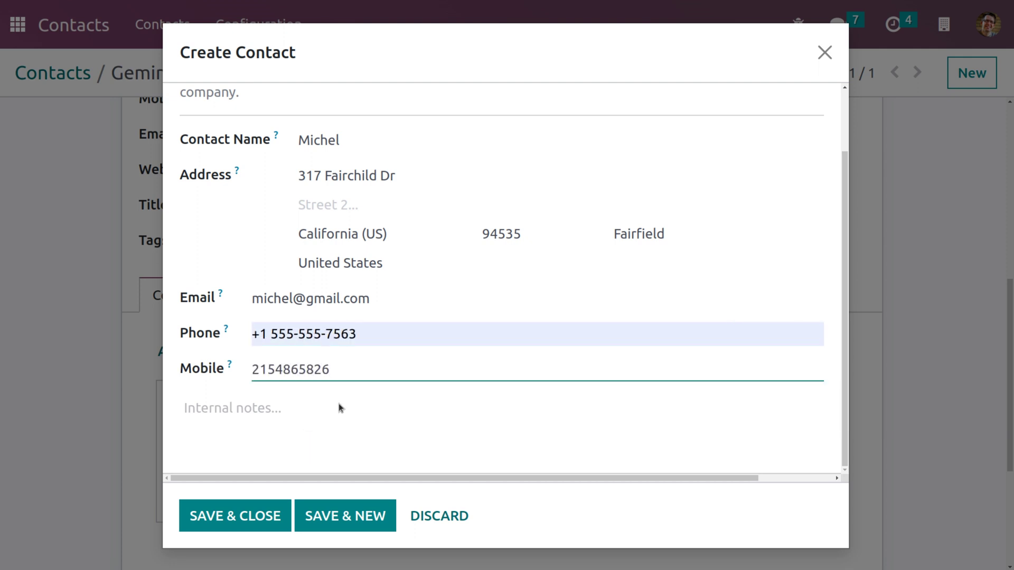
left_click(364, 516)
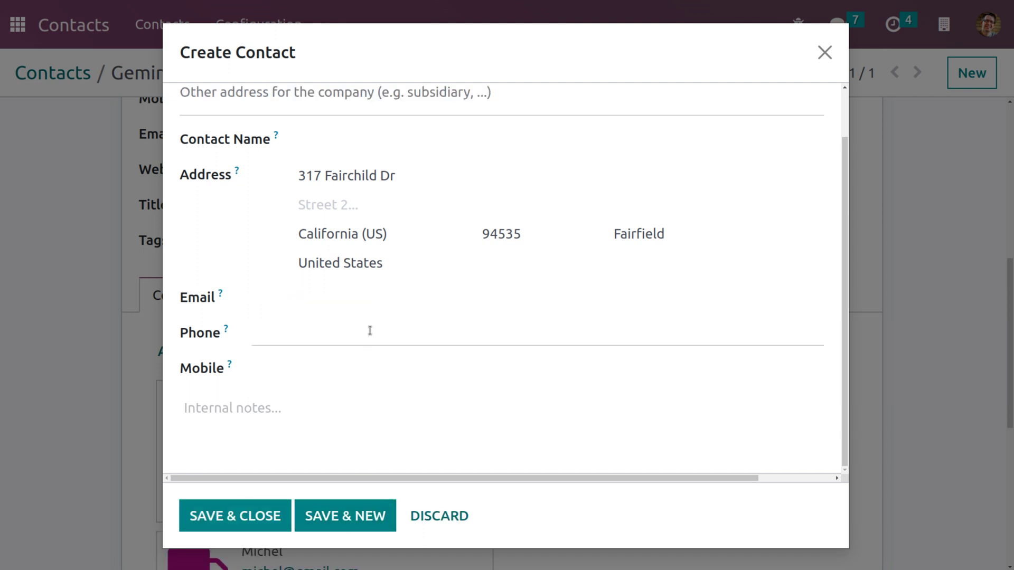
scroll(369, 330, "up", 2)
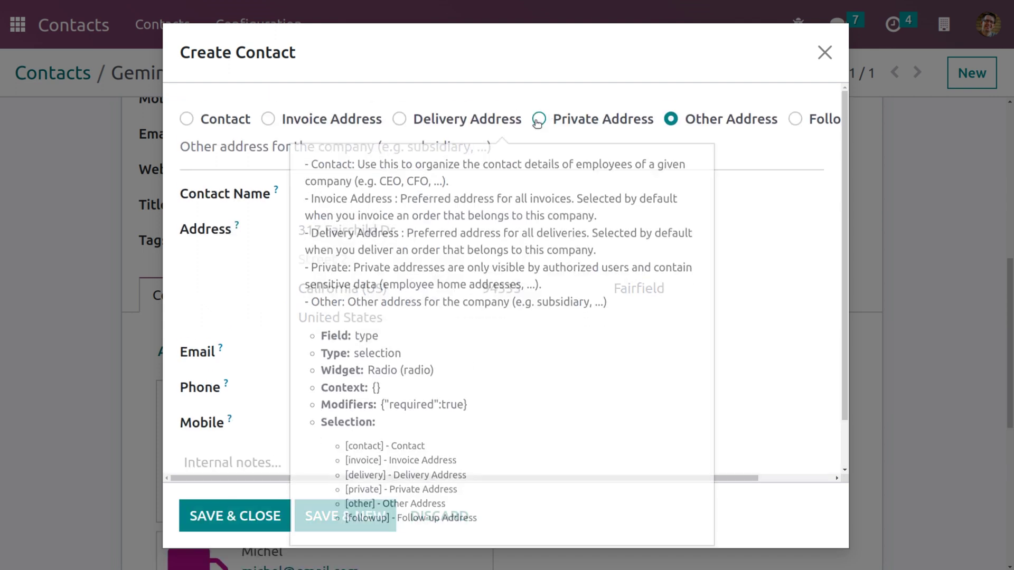
Add a Private Address with contact name, e-mail, suggested phone and mobile, then Save & New
left_click(538, 120)
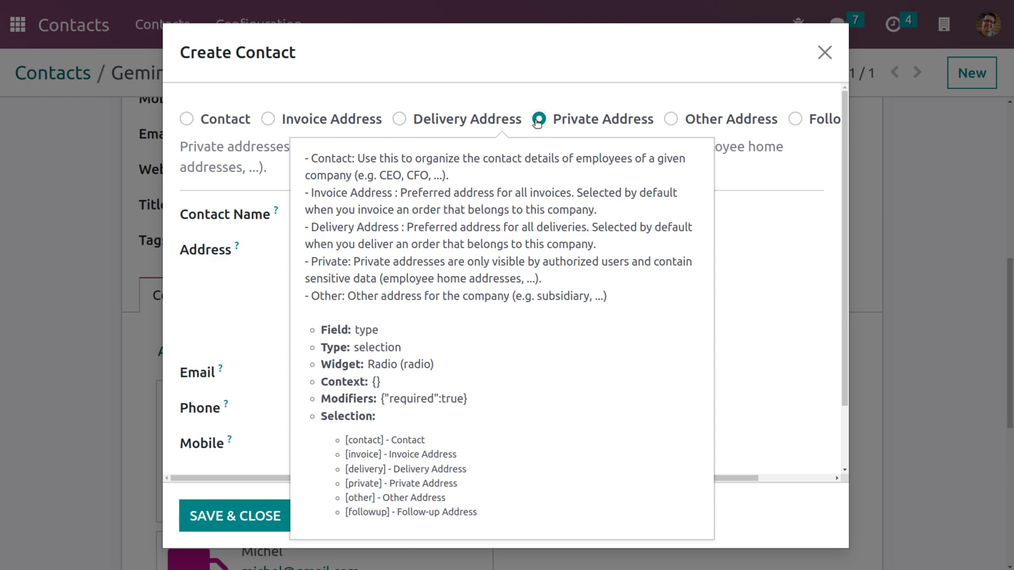
left_click(525, 214)
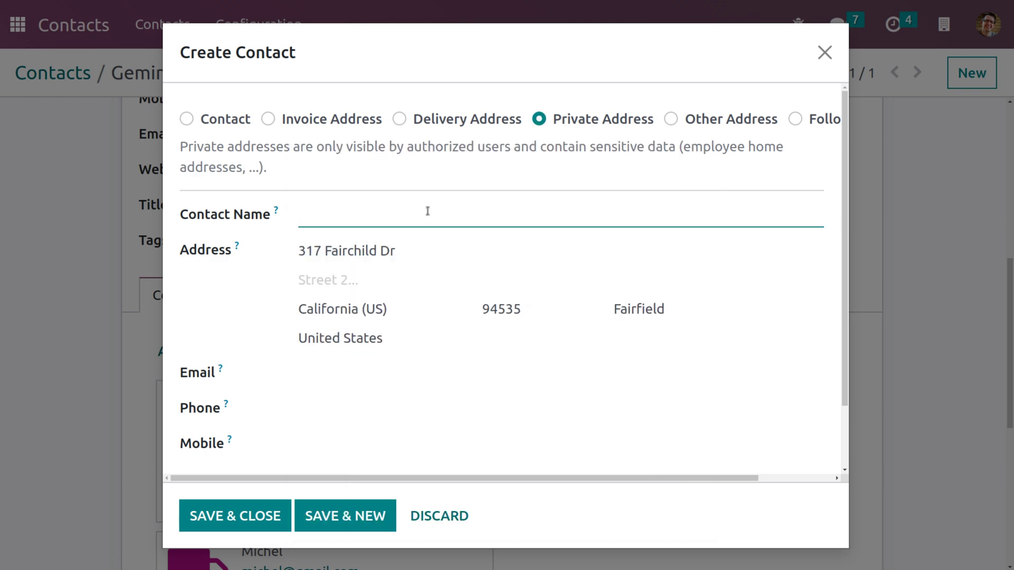
type("John")
left_click(362, 376)
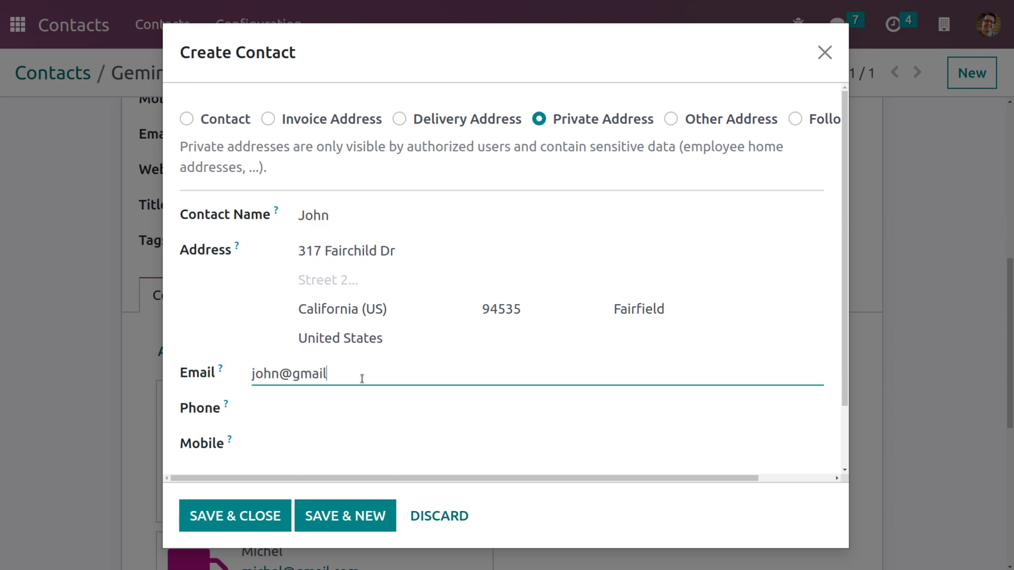
left_click(338, 409)
left_click(317, 491)
key("Tab")
left_click(335, 523)
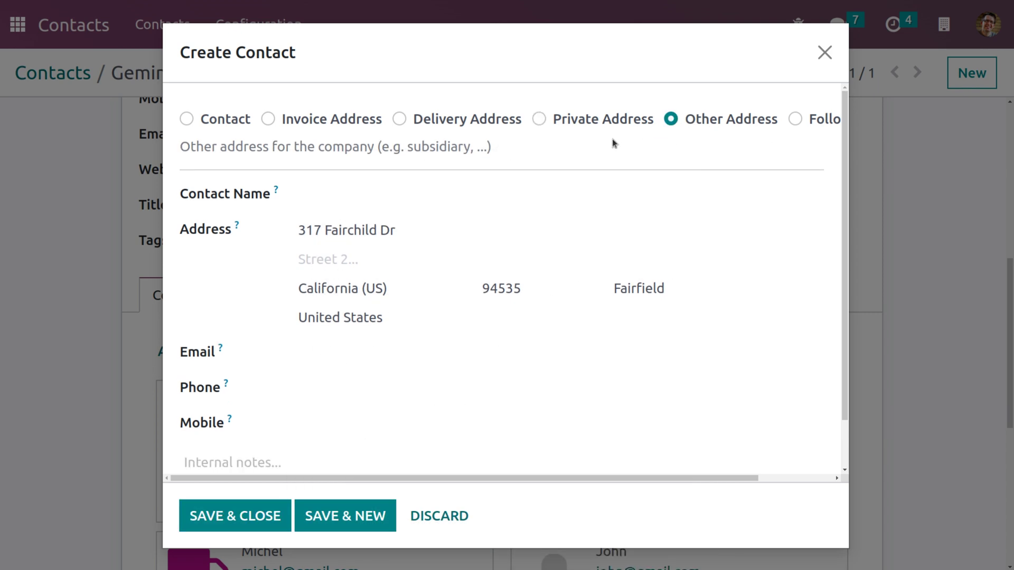
Fill an Other Address with contact name, e-mail, phone and mobile, then Save & New
mouse_move(678, 125)
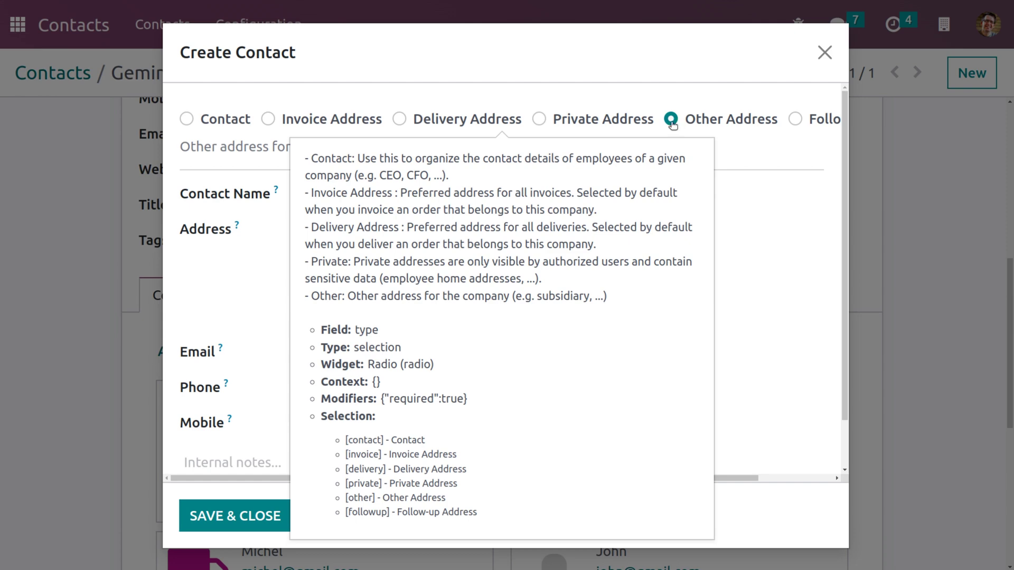
left_click(390, 199)
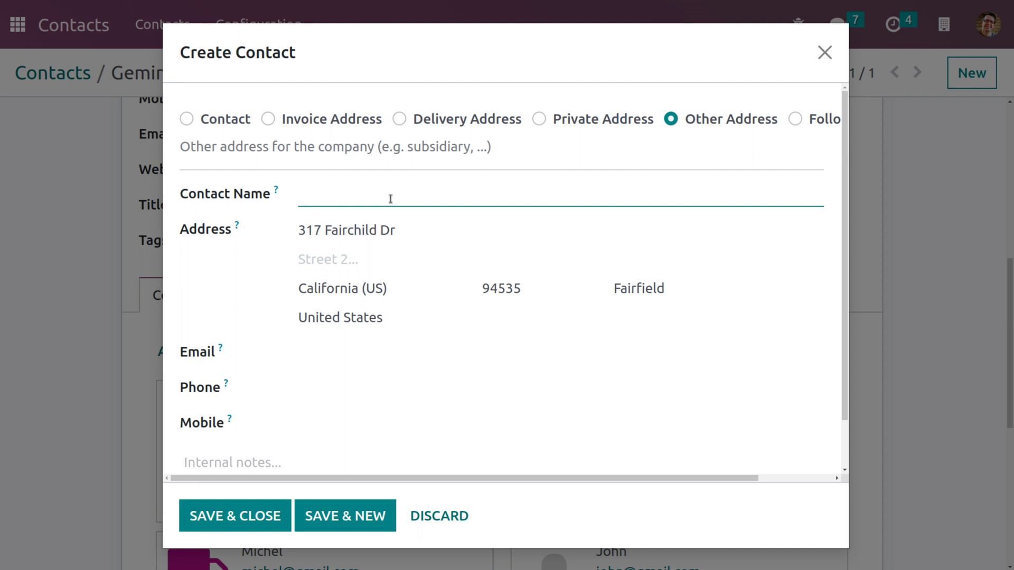
type("Stain")
left_click(317, 353)
left_click(316, 387)
type("+5555 4444 1111")
left_click(316, 423)
type("21548695")
left_click(344, 527)
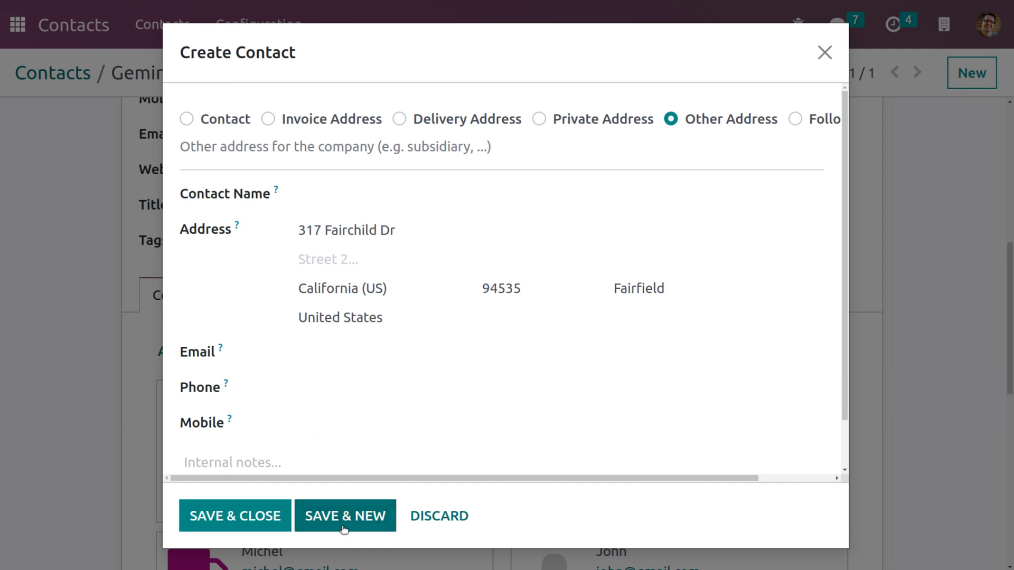
Add a Follow-up Address with contact name, e-mail, phone and mobile, then Save & Close
left_click(794, 119)
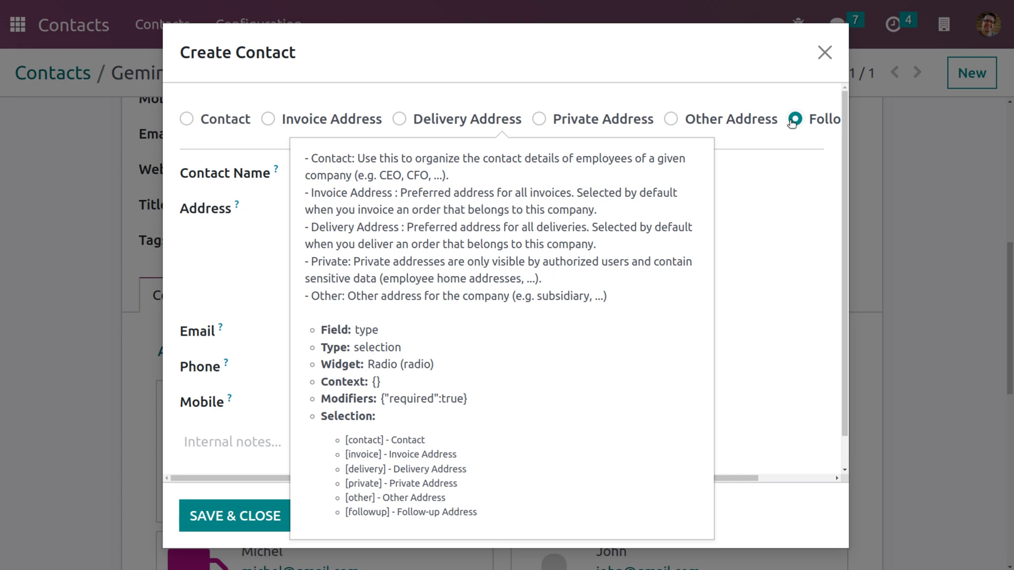
left_click(425, 174)
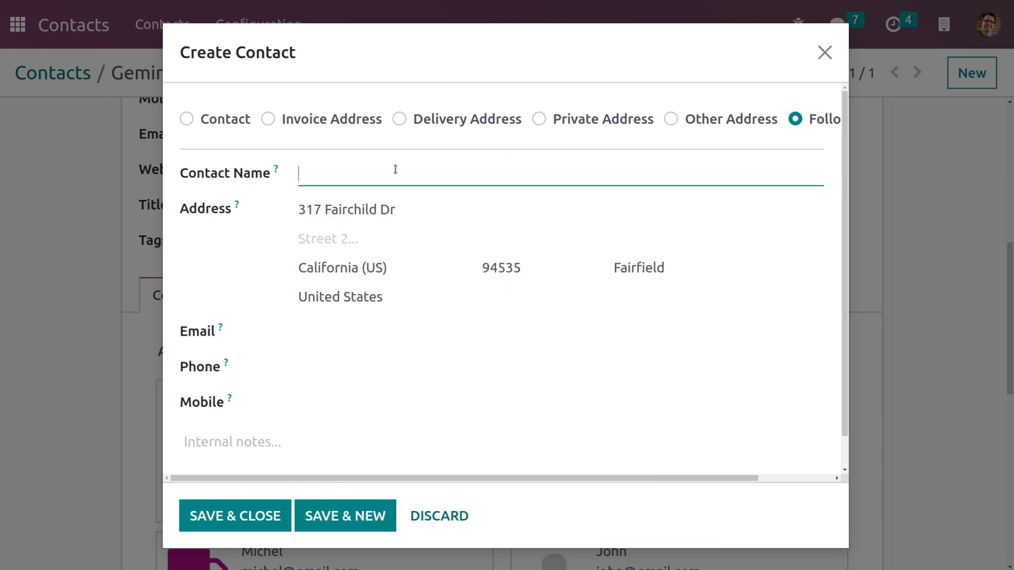
type("Helen")
left_click(398, 333)
key("Tab")
type("+1 555-555-7563")
left_click(322, 403)
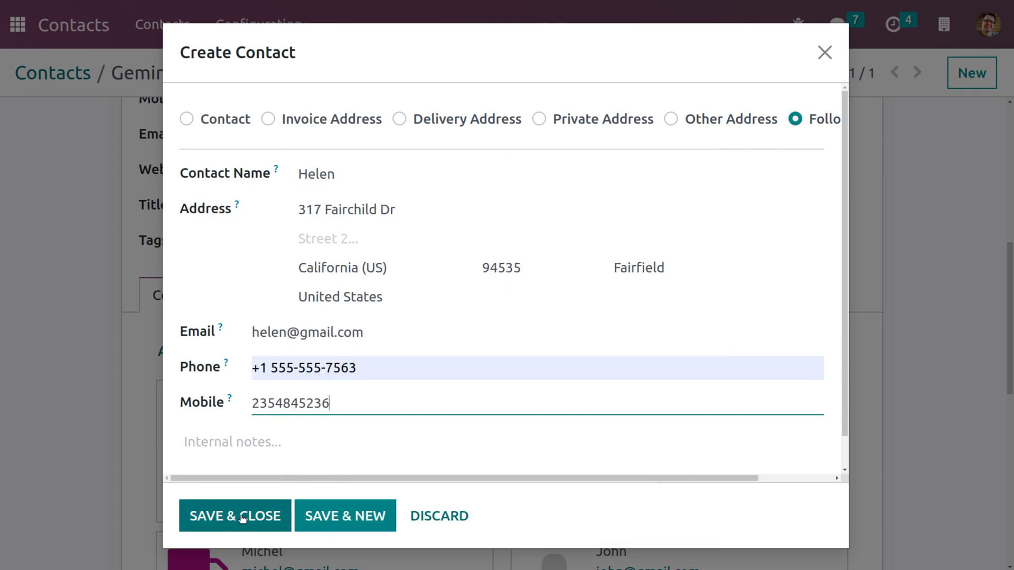
left_click(245, 527)
Review the child addresses and save the parent contact record
scroll(317, 391, "down", 5)
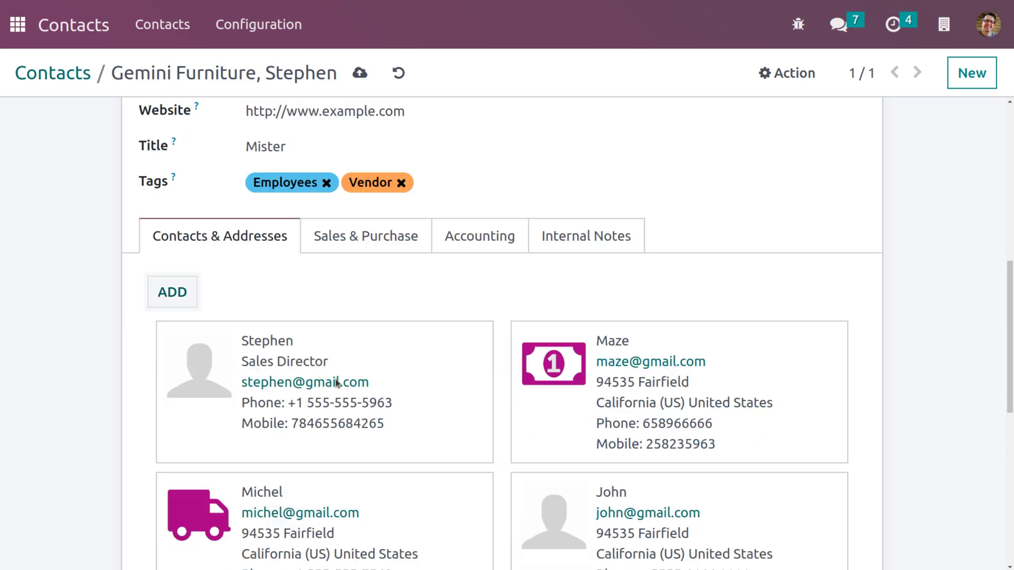
scroll(336, 382, "down", 5)
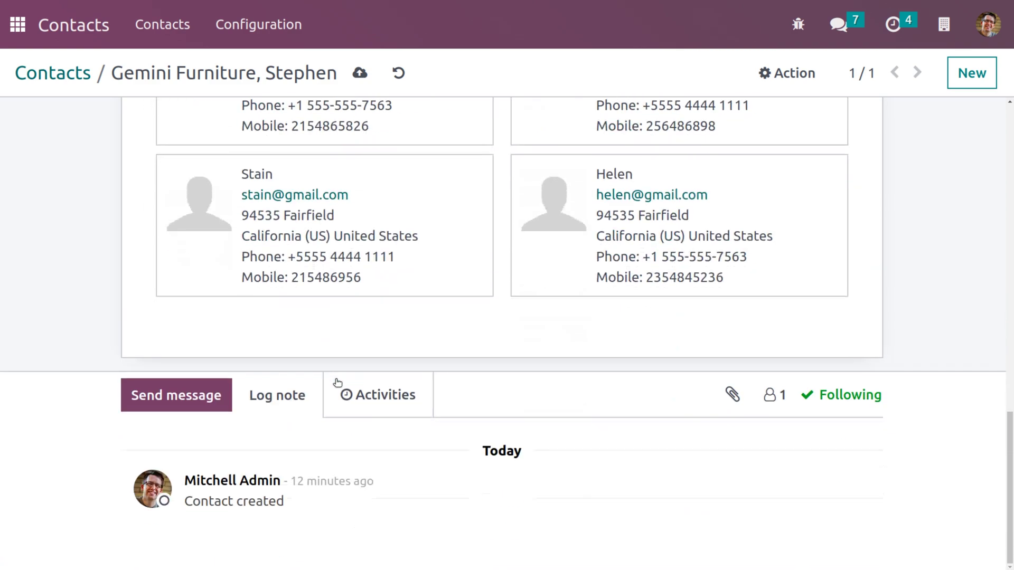
scroll(337, 382, "up", 10)
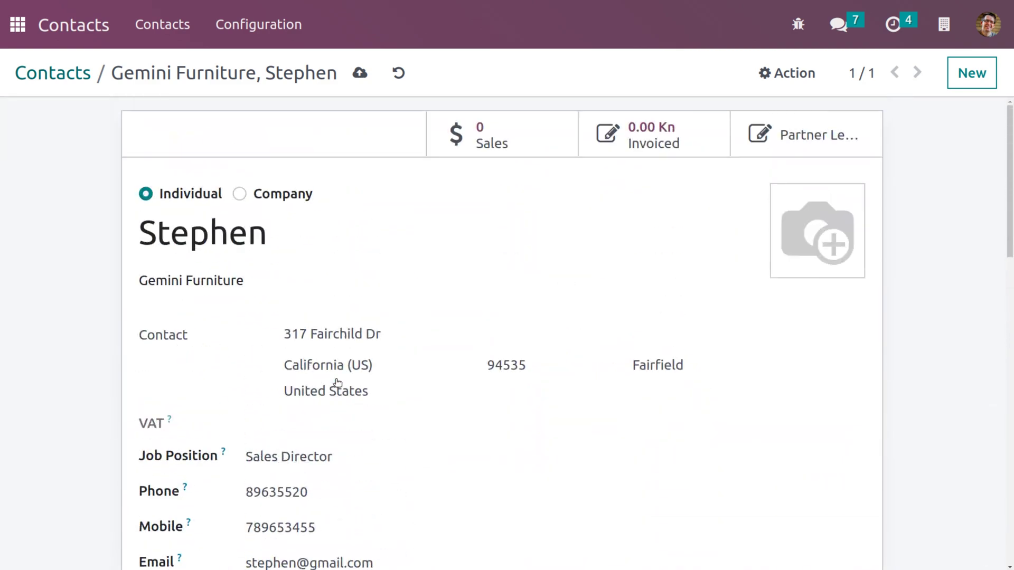
left_click(359, 74)
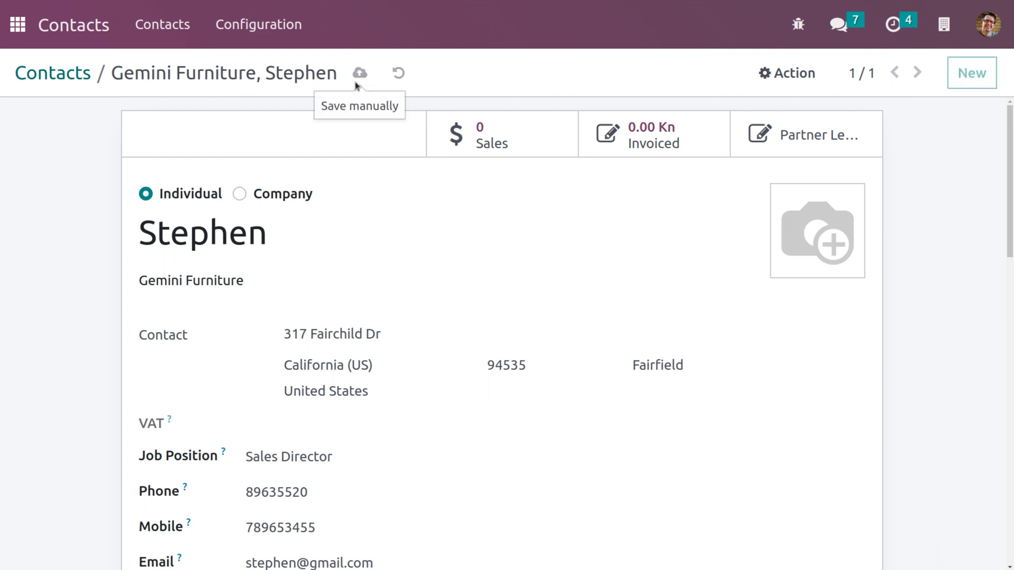
left_click(76, 83)
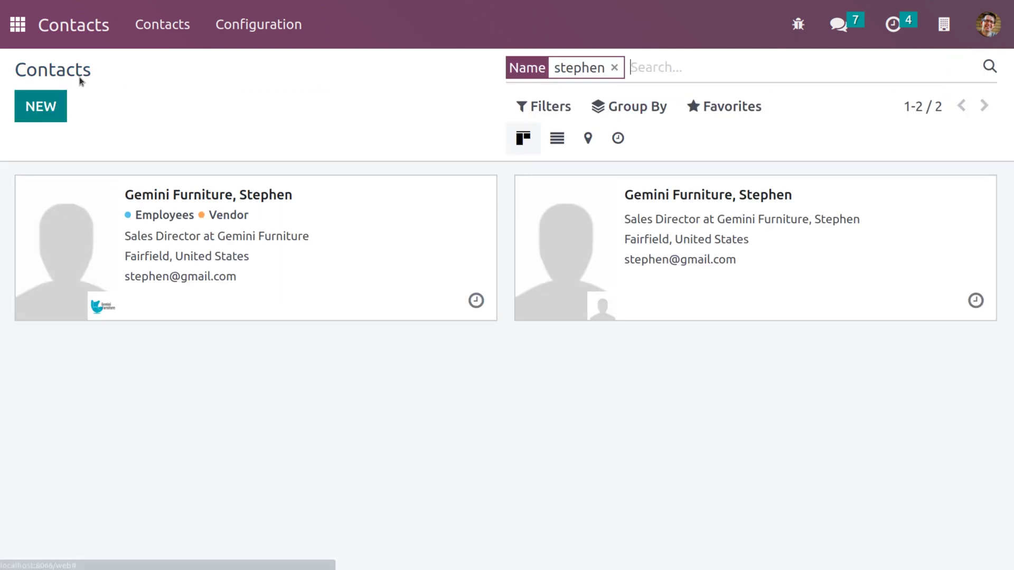
left_click(615, 68)
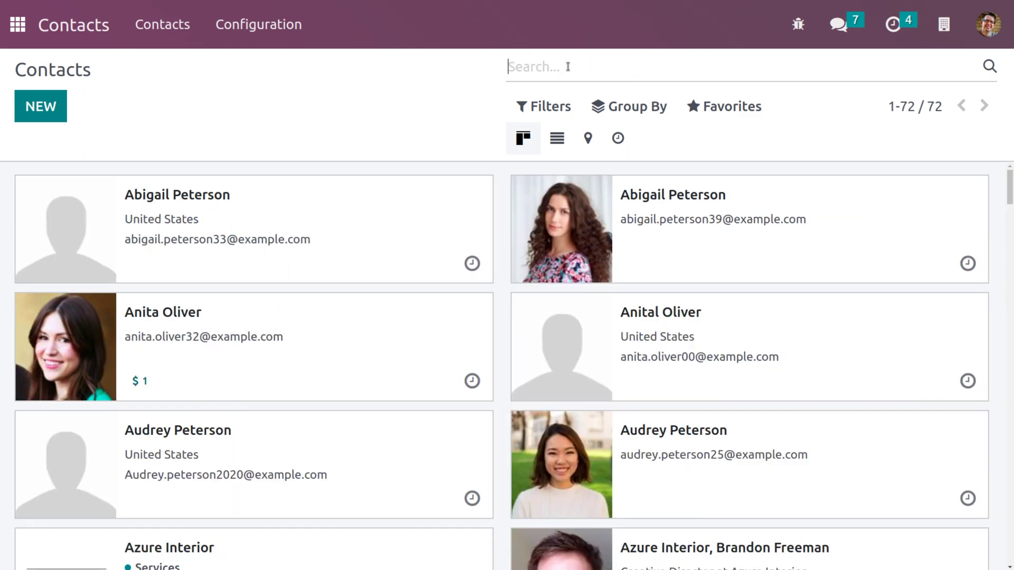
type("stephen")
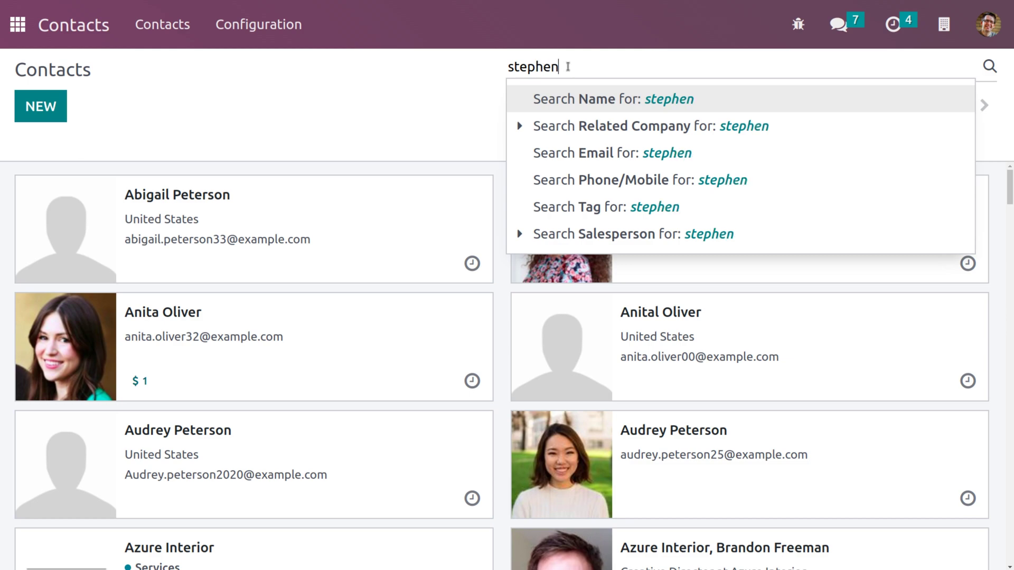
key("Return")
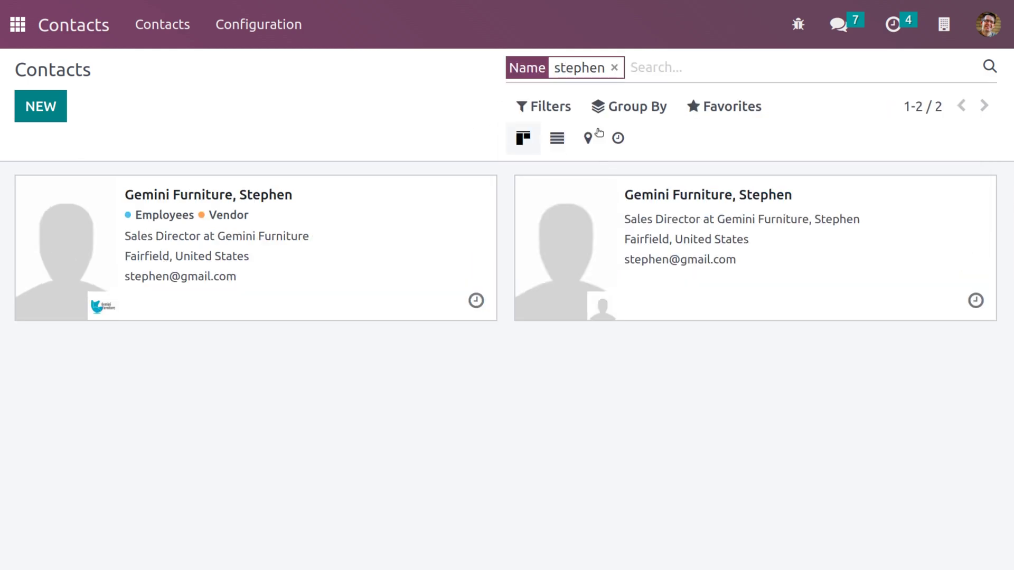
left_click(613, 69)
scroll(579, 417, "down", 15)
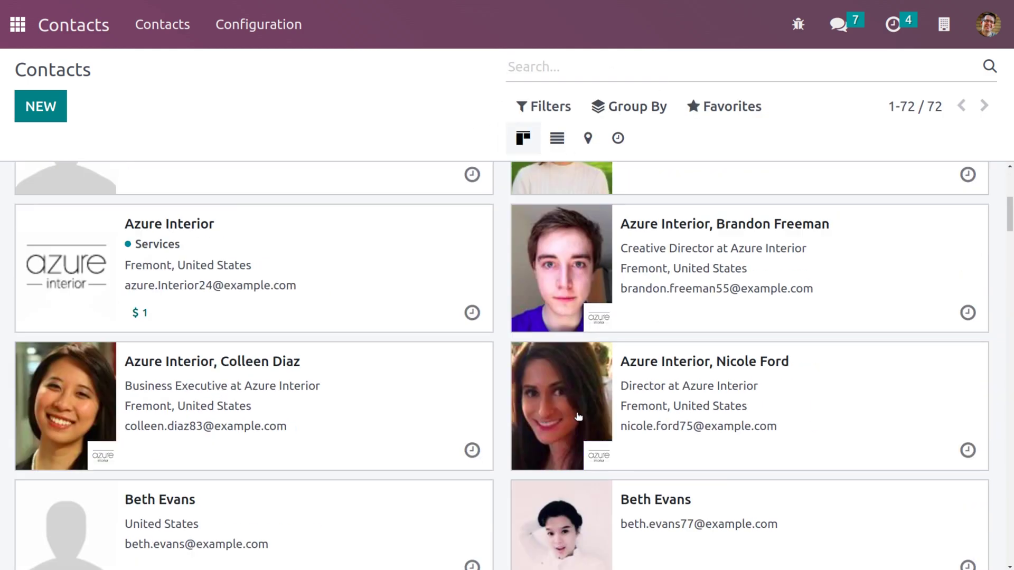
scroll(579, 417, "down", 15)
scroll(578, 416, "up", 5)
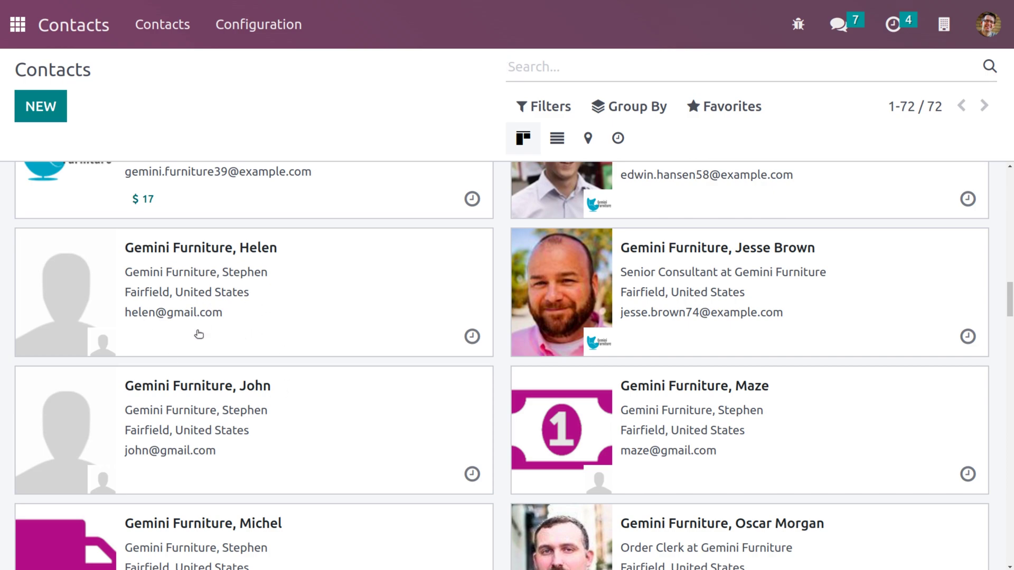
scroll(284, 328, "down", 4)
scroll(284, 328, "down", 12)
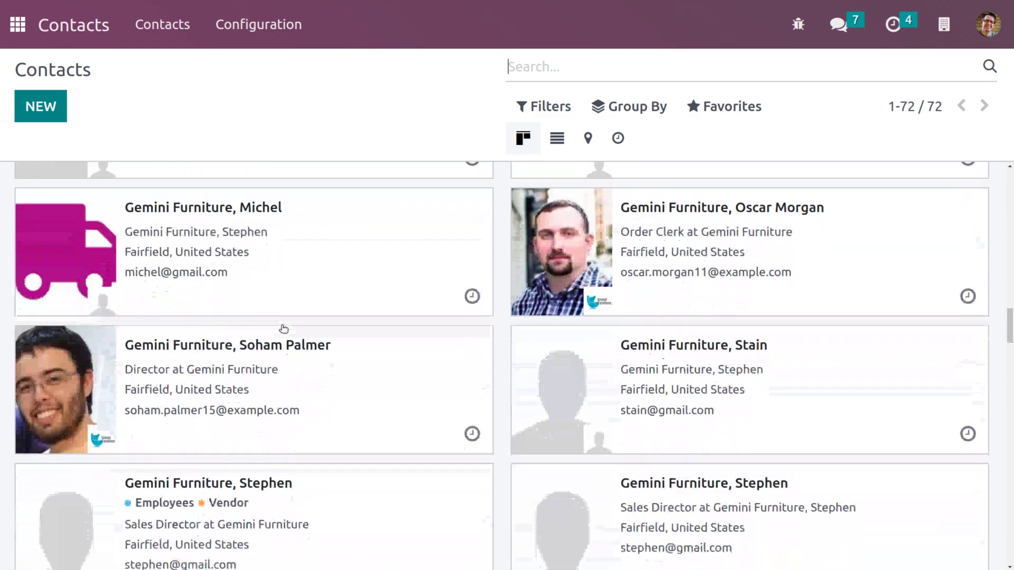
scroll(283, 328, "up", 10)
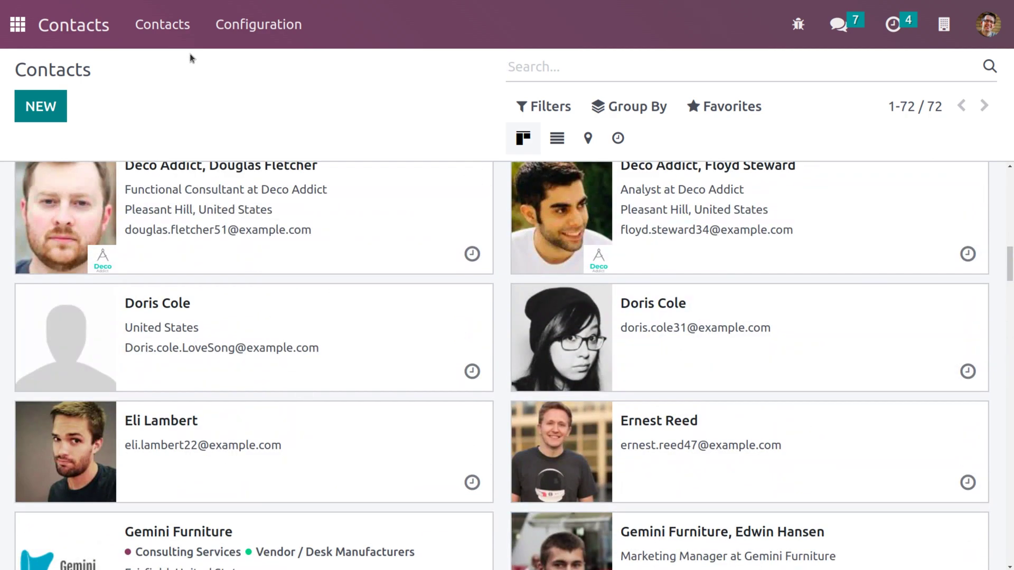
left_click(164, 27)
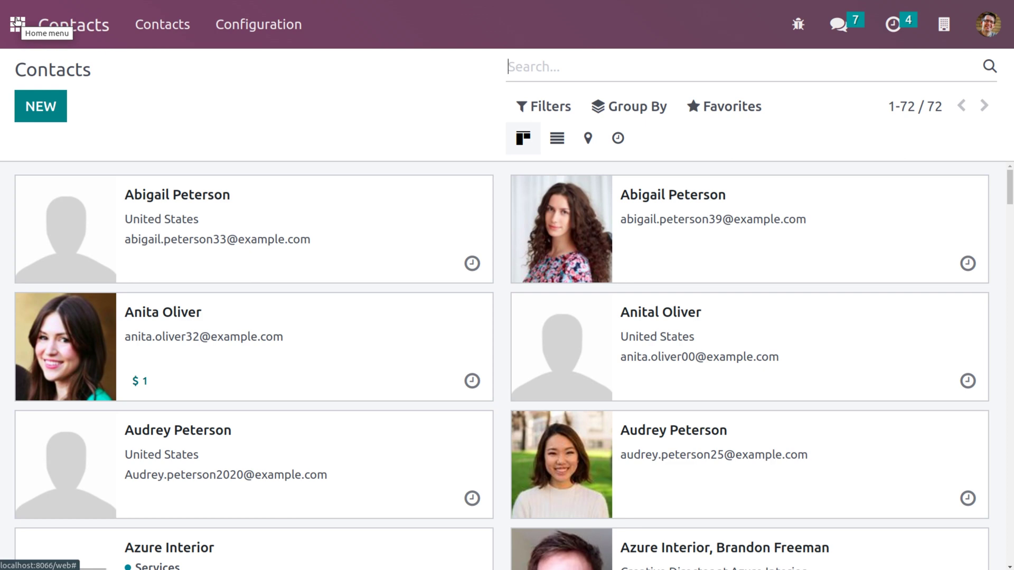
Go to the Accounting app's Configuration > Settings page
left_click(17, 23)
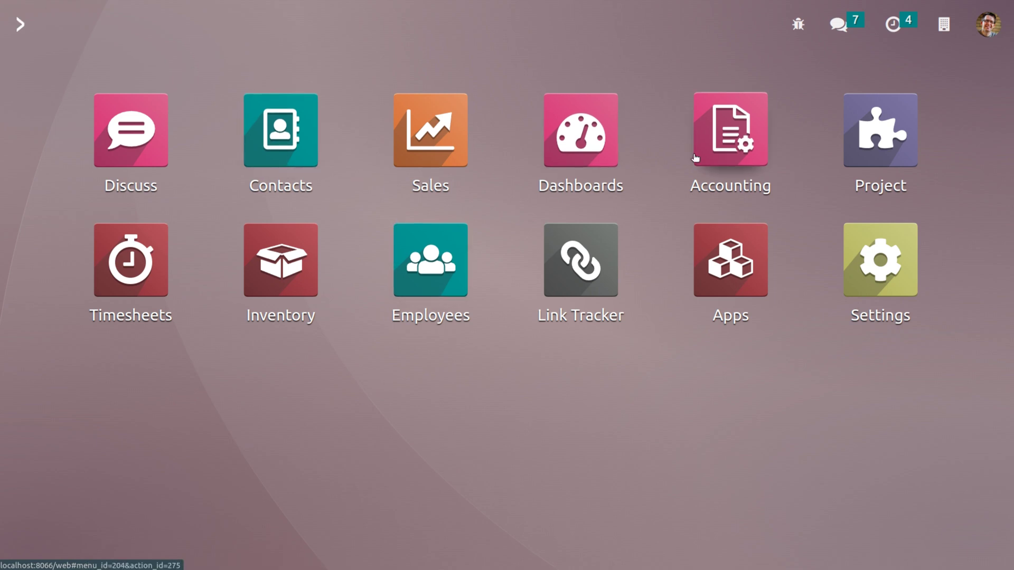
left_click(713, 153)
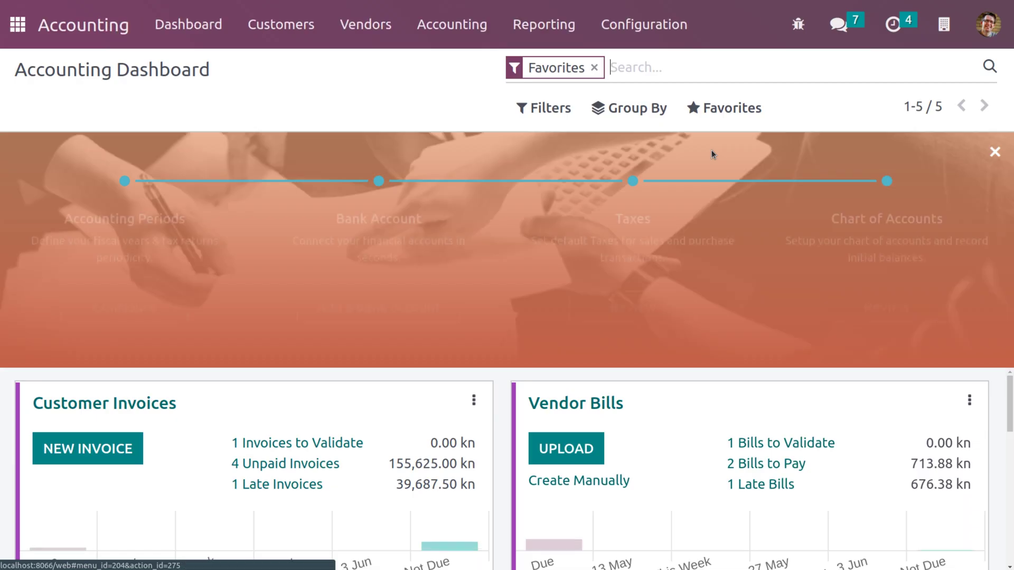
left_click(632, 25)
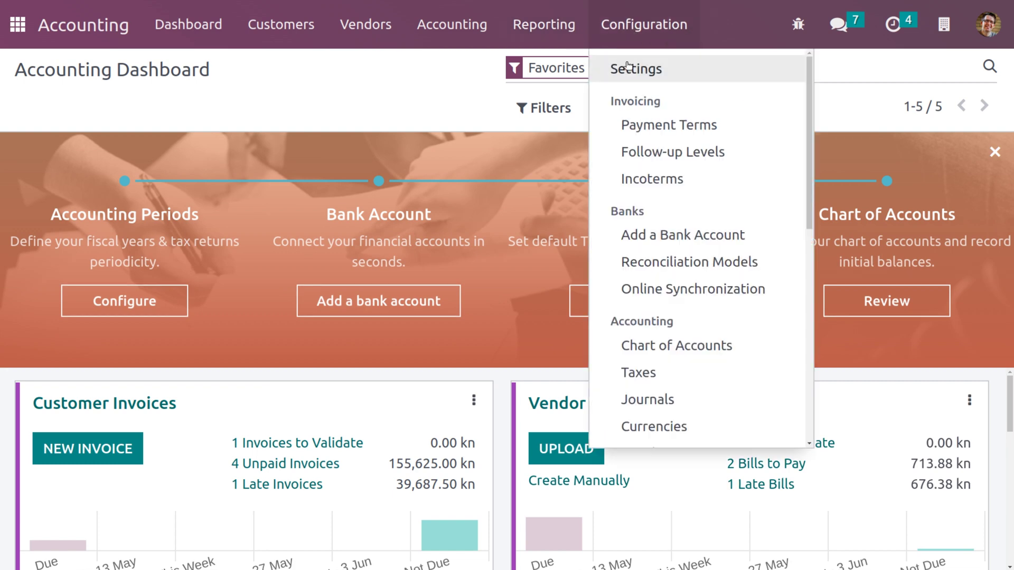
left_click(615, 88)
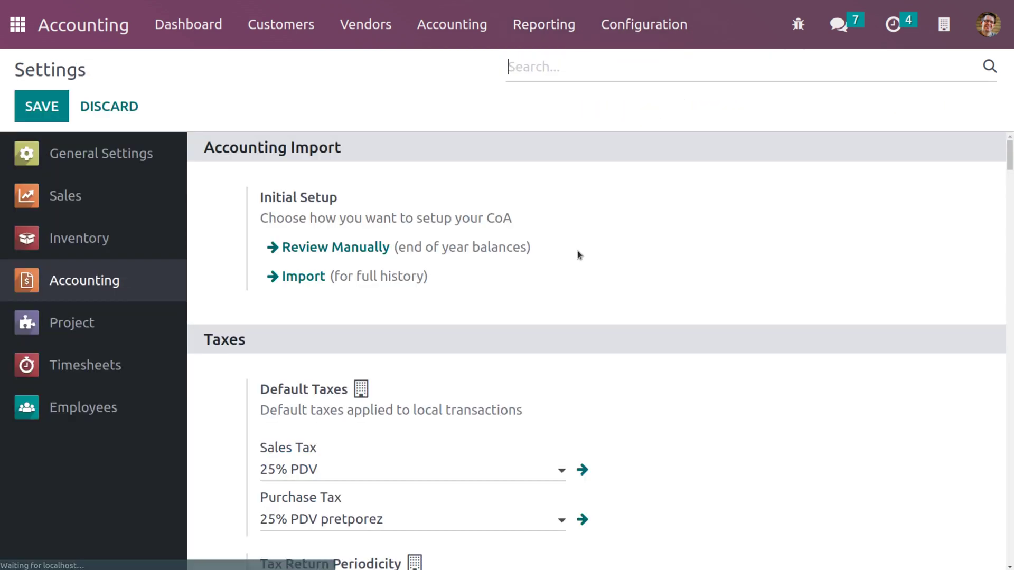
Tick the Customer Addresses option and save the Accounting settings
scroll(566, 319, "down", 10)
scroll(566, 319, "down", 12)
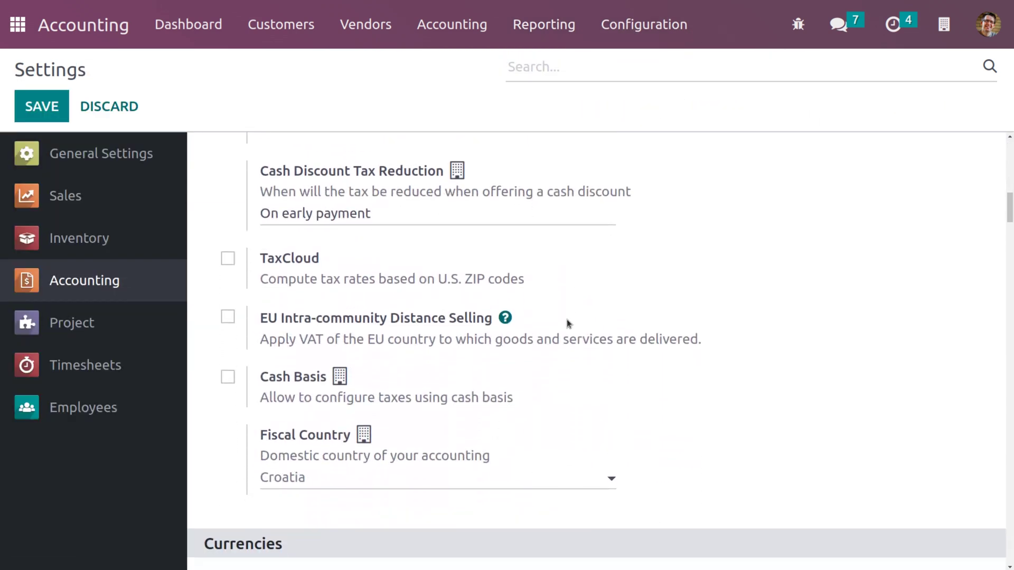
scroll(566, 319, "down", 8)
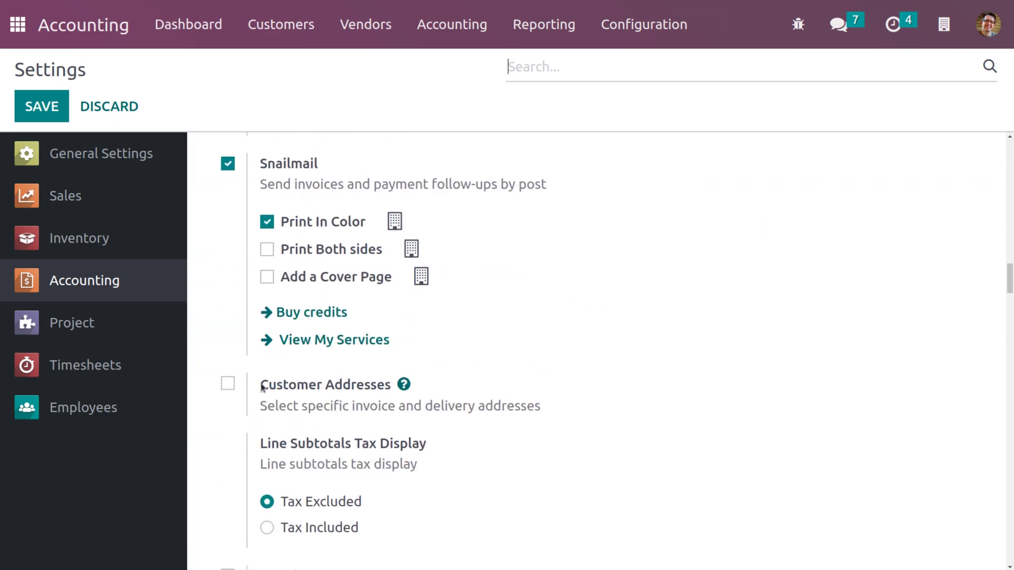
left_click(227, 384)
scroll(370, 273, "up", 4)
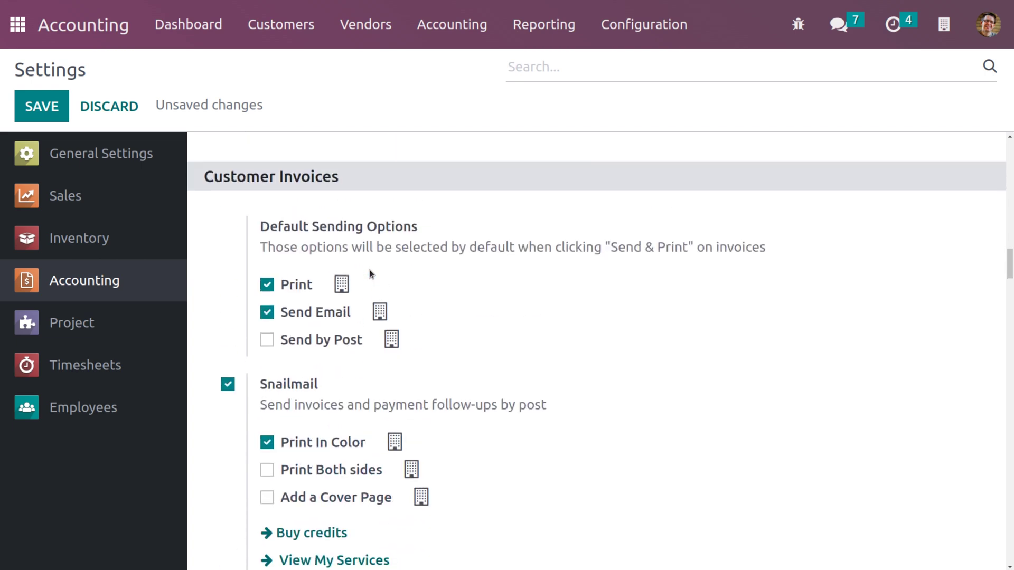
scroll(369, 271, "down", 5)
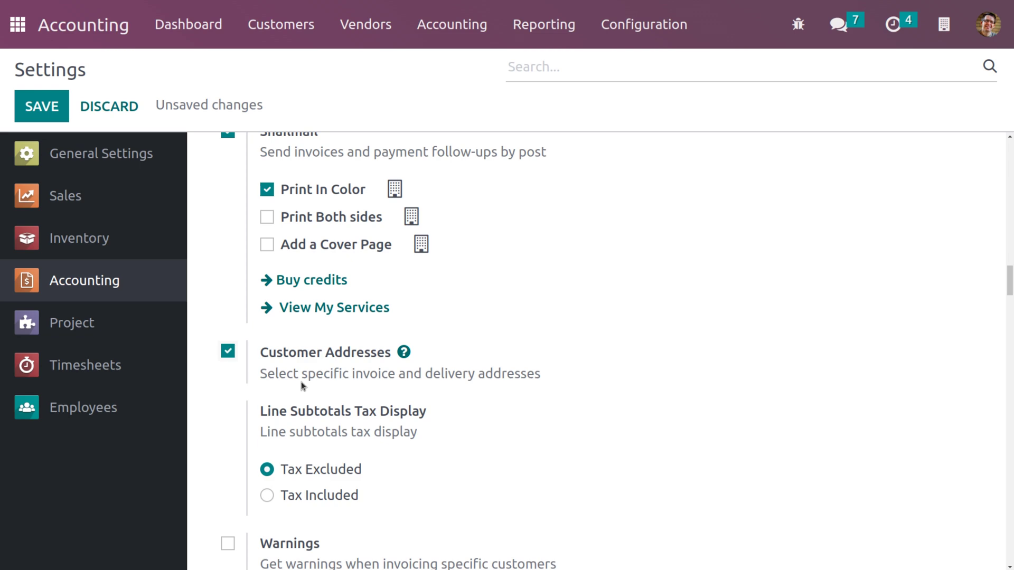
left_click(46, 106)
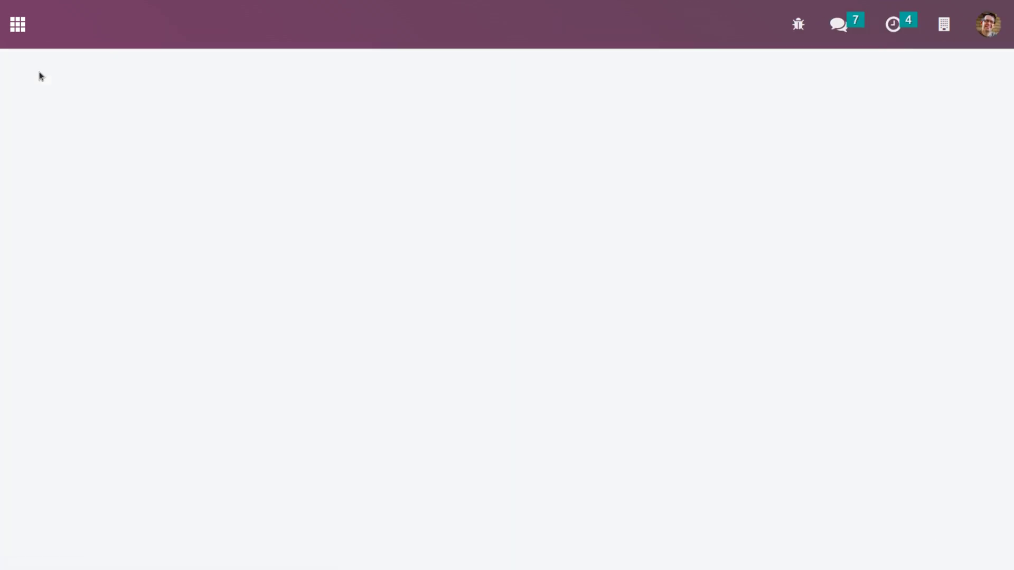
Create a new Sales quotation with the contact's Gemini Furniture entry as customer, found by name search
left_click(9, 25)
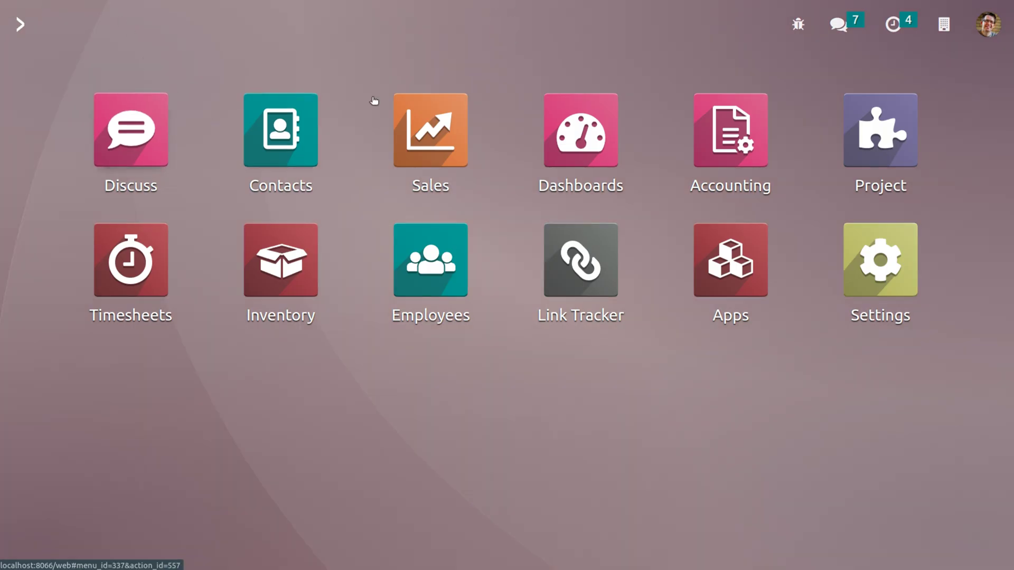
left_click(444, 123)
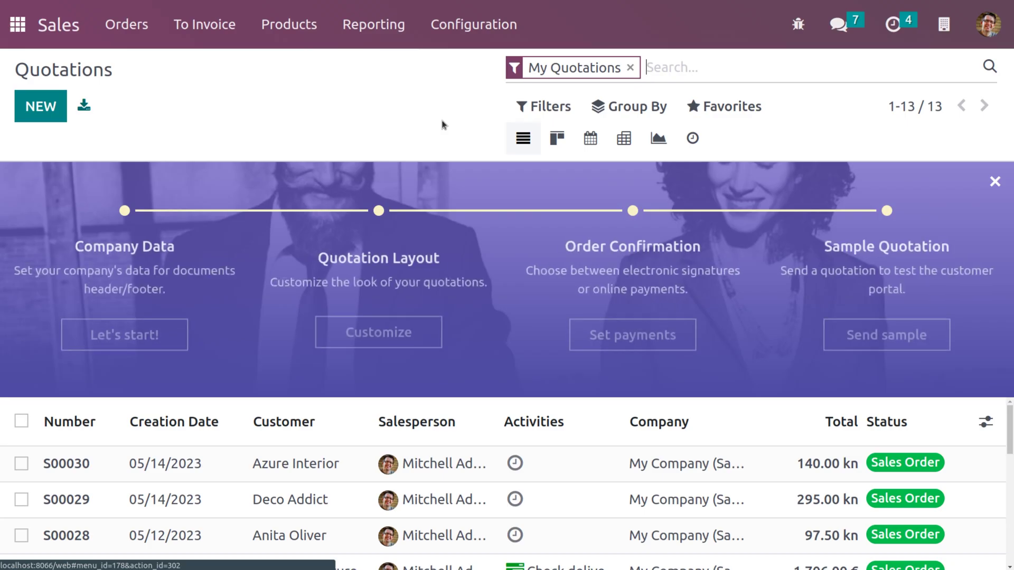
left_click(59, 106)
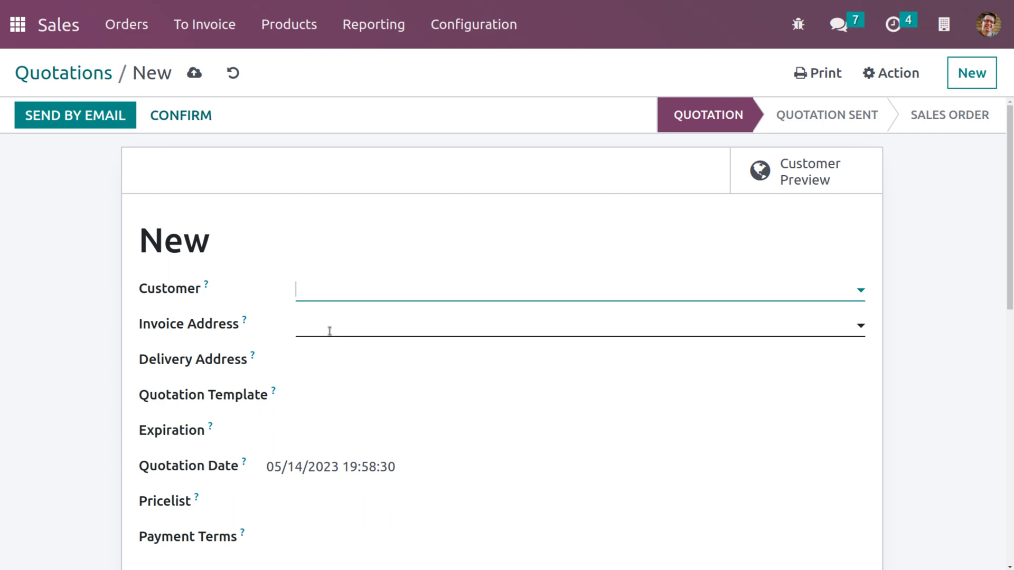
left_click(318, 280)
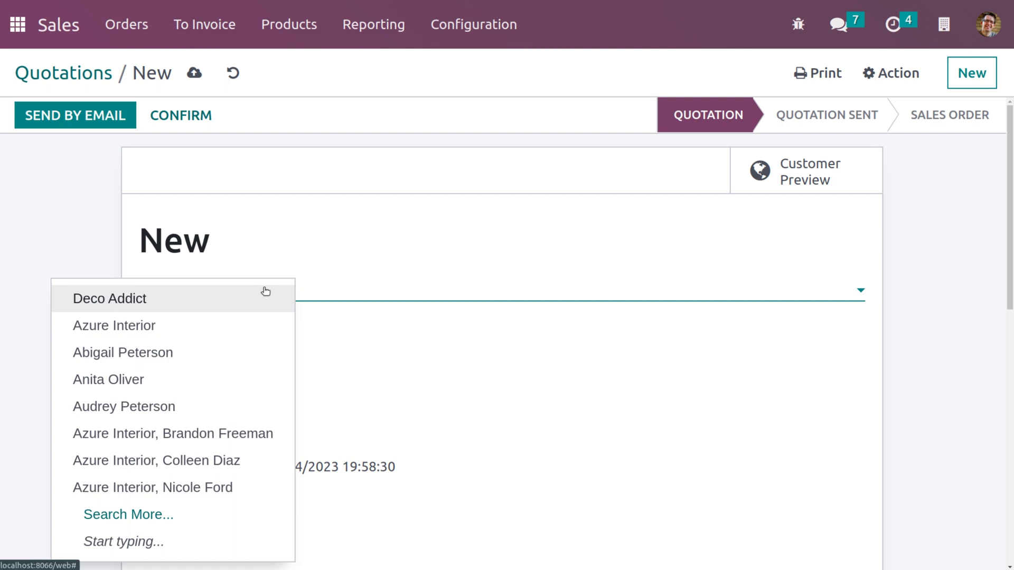
type("ste")
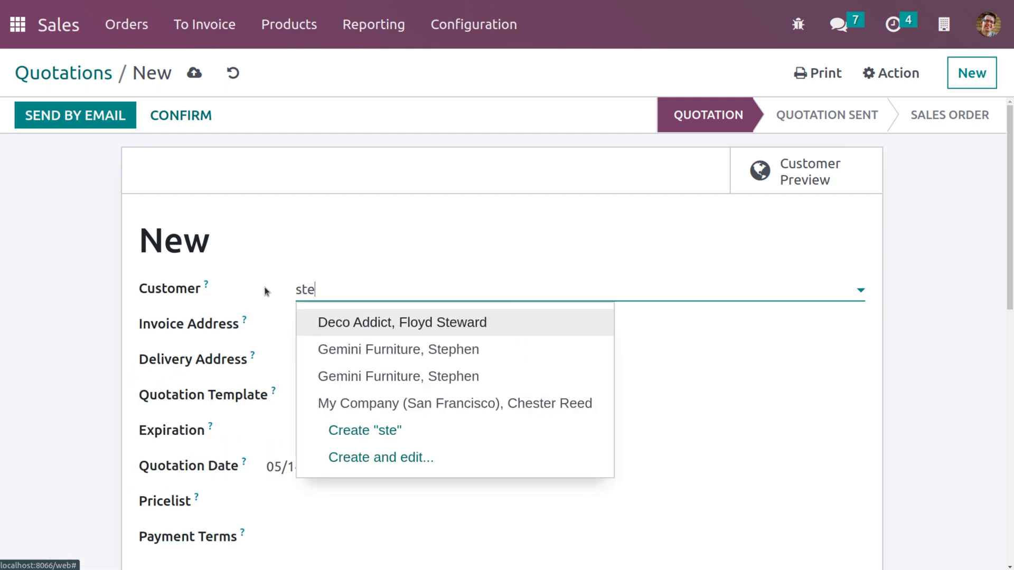
type("phen")
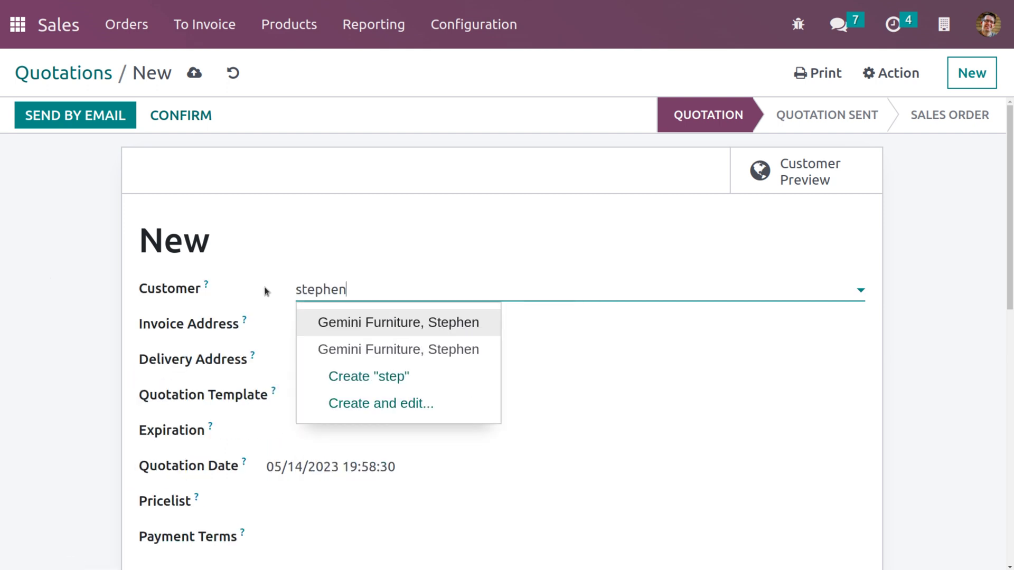
left_click(390, 323)
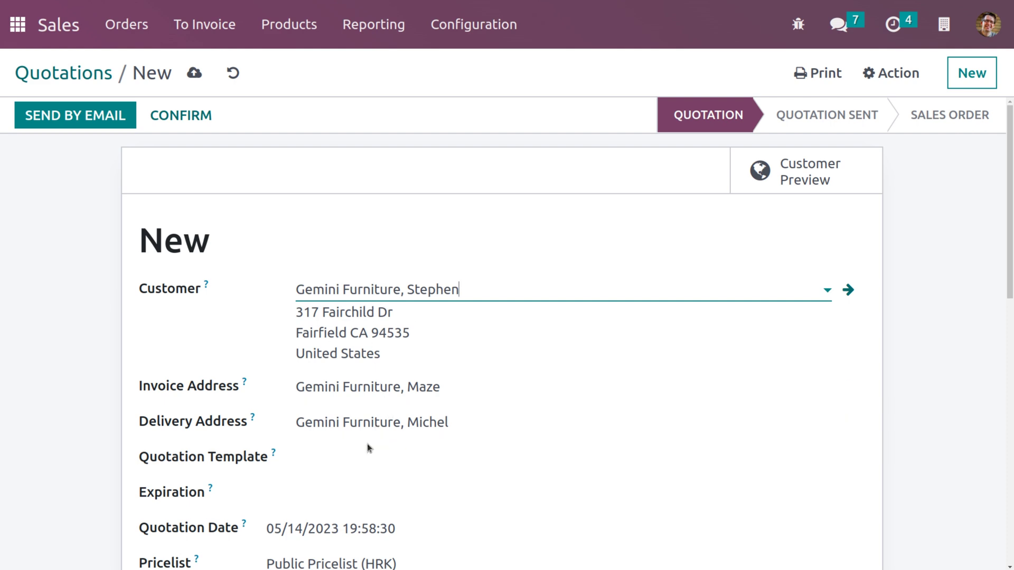
scroll(364, 422, "down", 5)
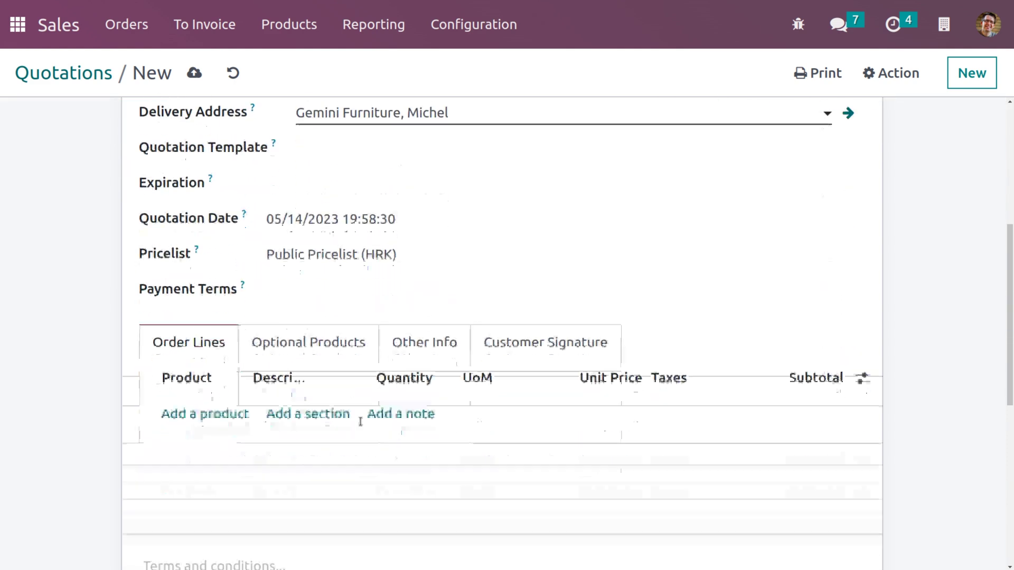
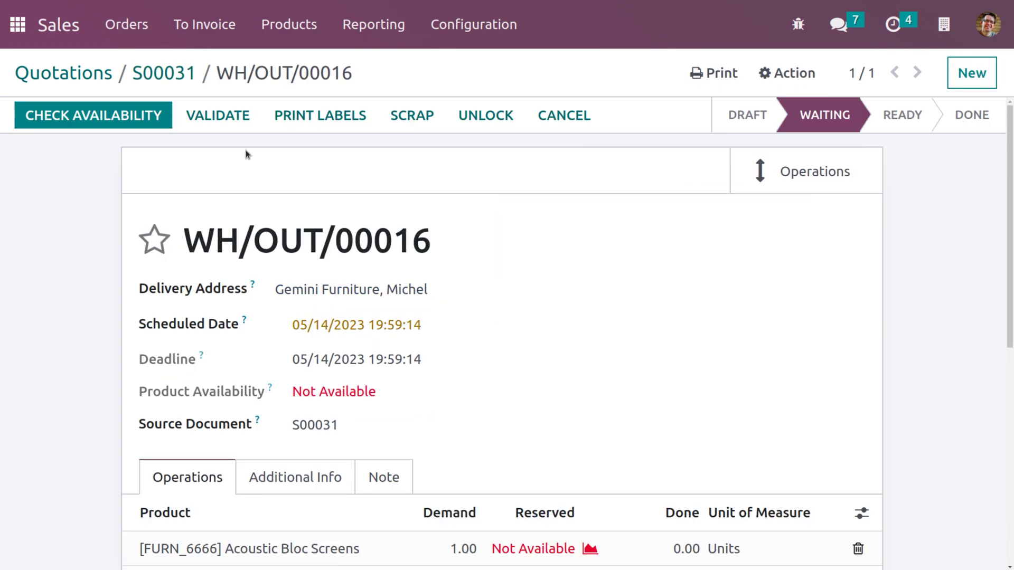
Check the forecasted stock report for the Acoustic Bloc Screens order line
scroll(433, 400, "down", 2)
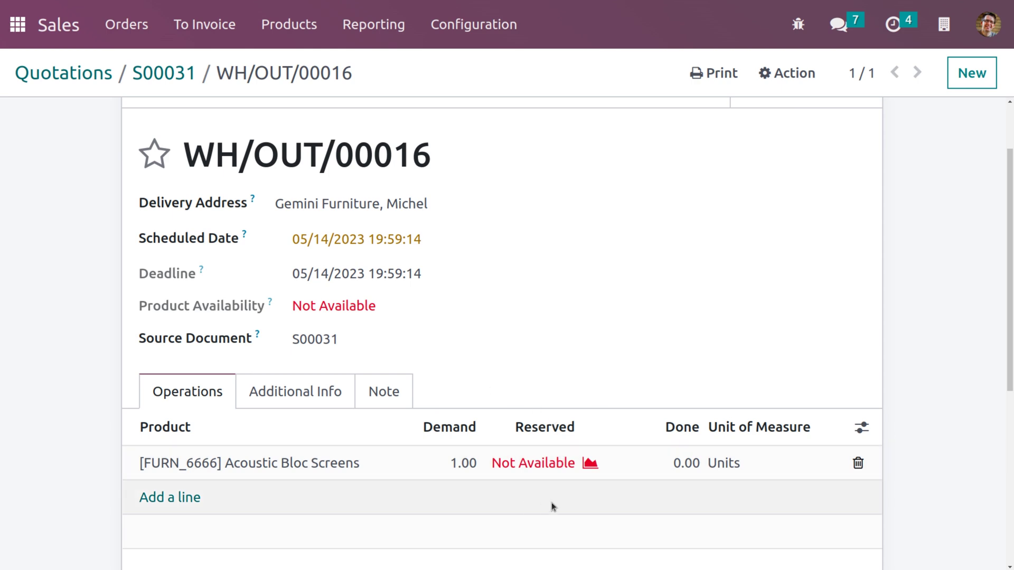
left_click(572, 463)
left_click(589, 463)
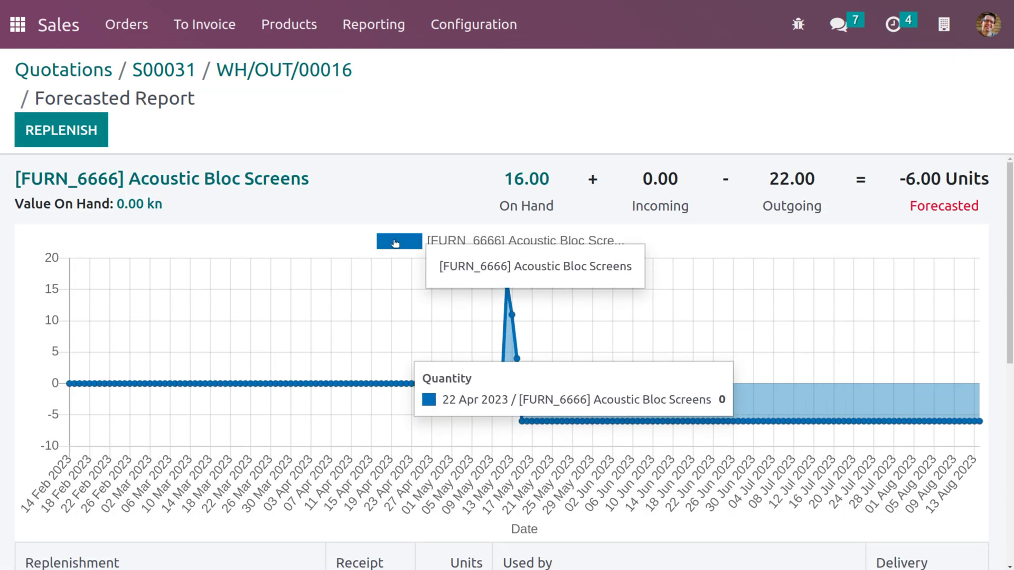
Open the Acoustic Bloc Screens product from S00031 and show its 16.00 on-hand quantities
left_click(158, 71)
scroll(264, 212, "down", 6)
left_click(272, 264)
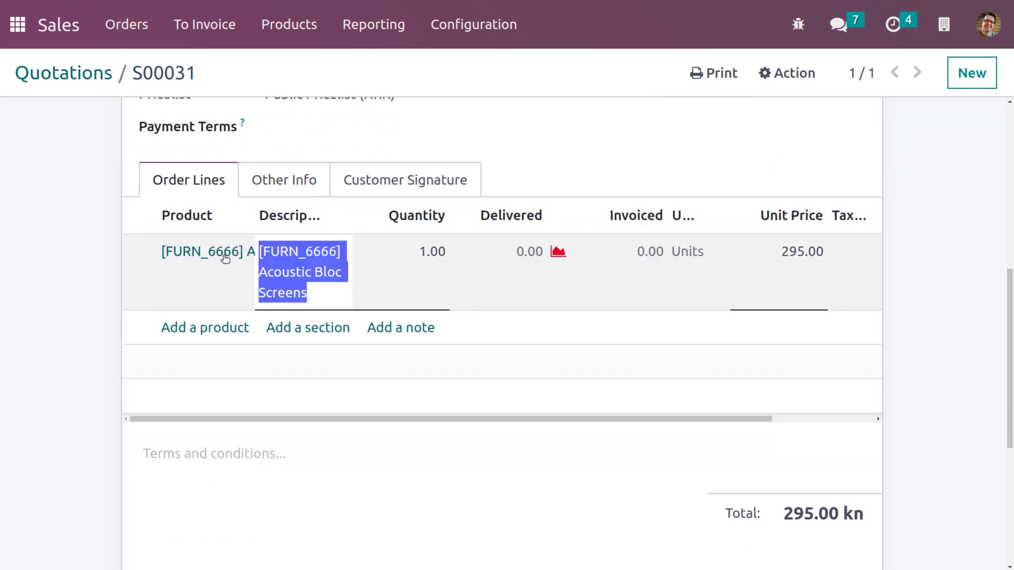
left_click(235, 252)
scroll(326, 327, "down", 1)
scroll(327, 327, "down", 8)
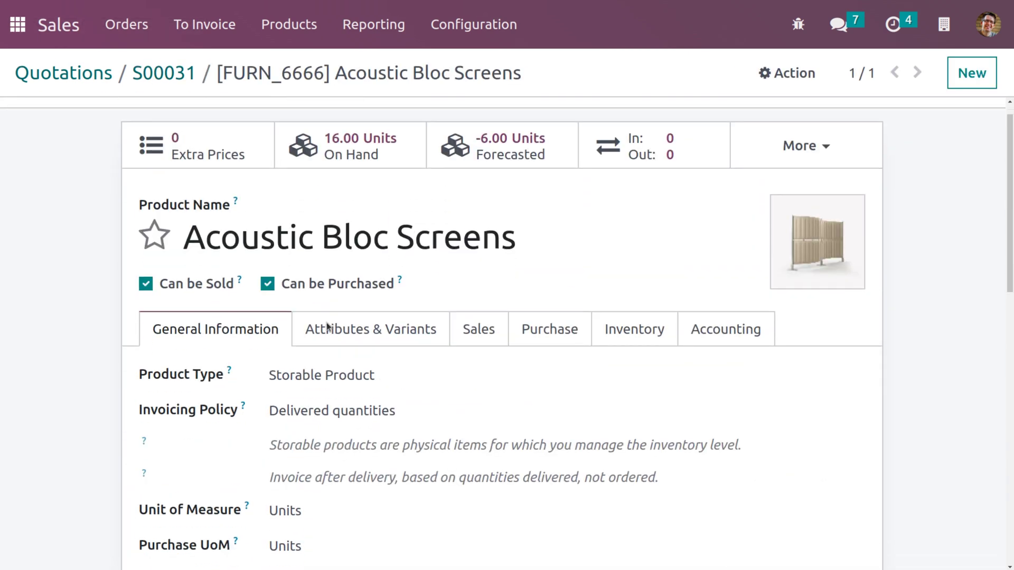
scroll(384, 207, "up", 8)
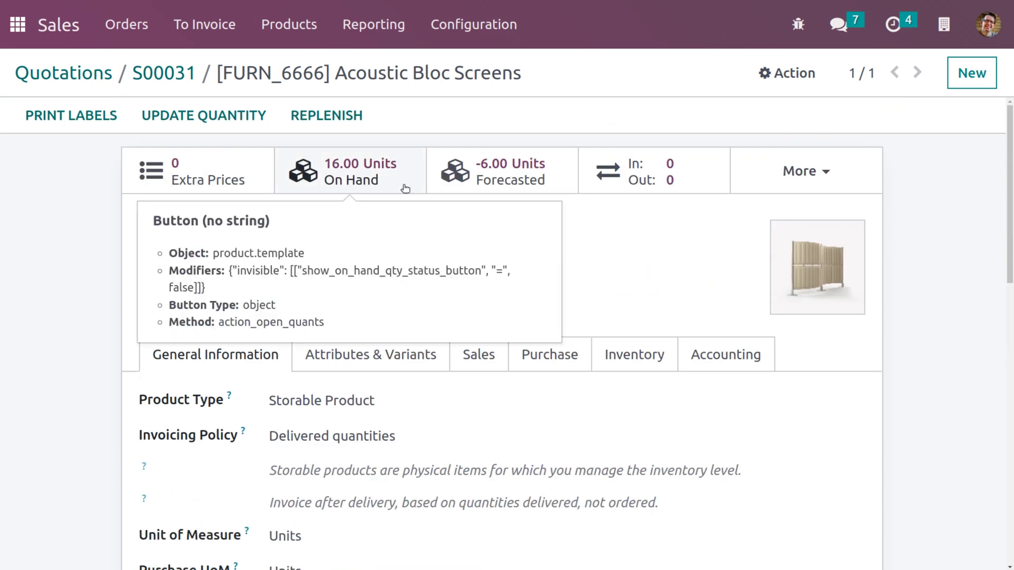
left_click(203, 115)
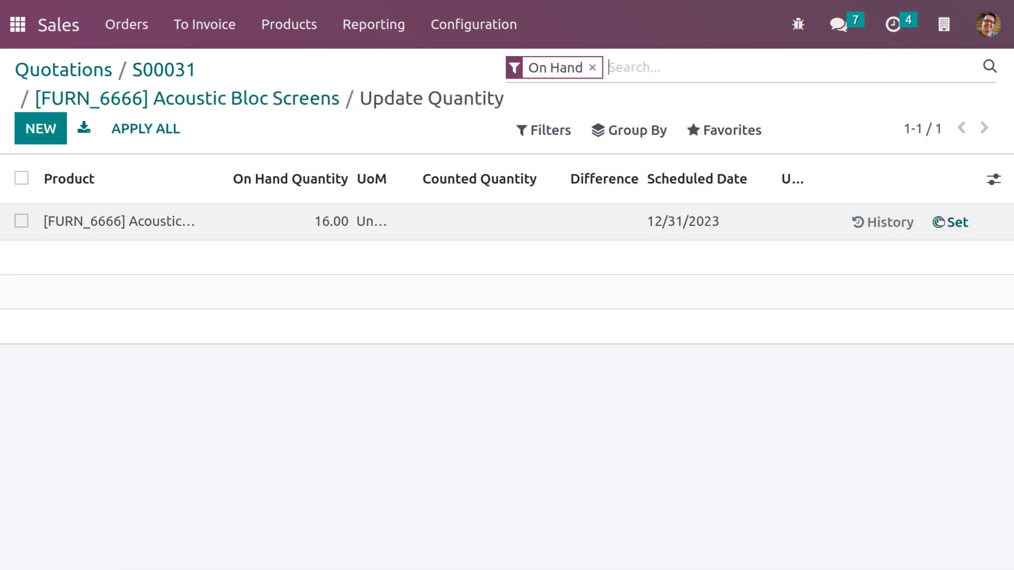
Count and apply 100 units on hand for Acoustic Bloc Screens
left_click(942, 222)
left_click(40, 129)
type("100")
left_click(398, 358)
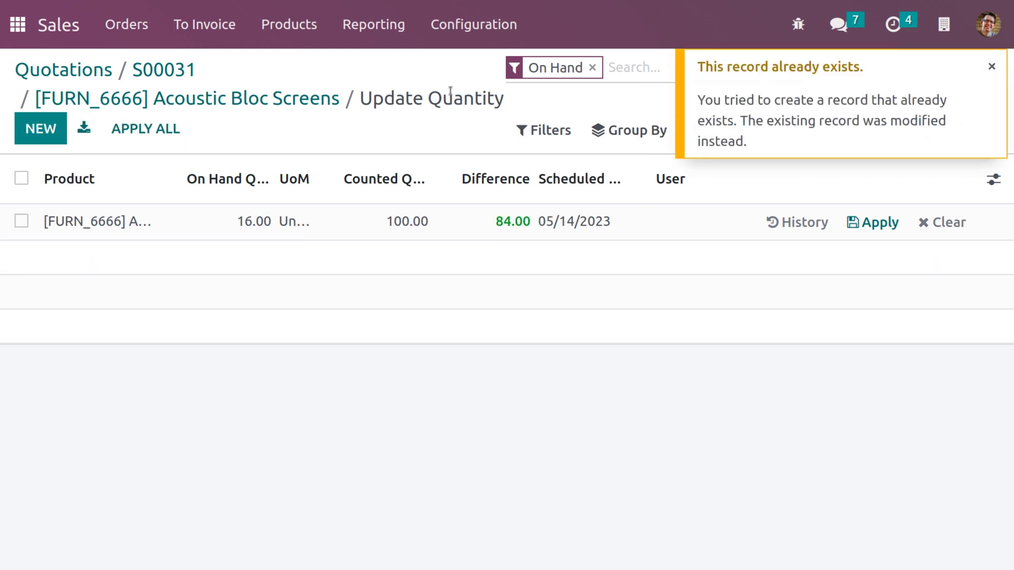
left_click(873, 222)
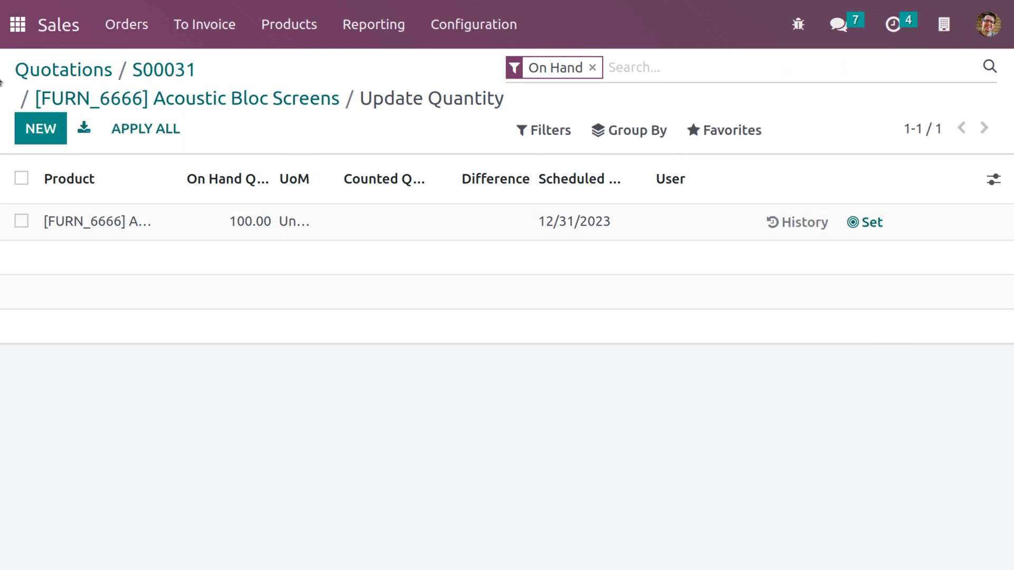
Go back to quotation S00031 and open its delivery WH/OUT/00016
left_click(116, 35)
left_click(127, 61)
left_click(351, 460)
scroll(351, 457, "down", 5)
scroll(352, 457, "up", 5)
left_click(674, 174)
scroll(597, 254, "down", 2)
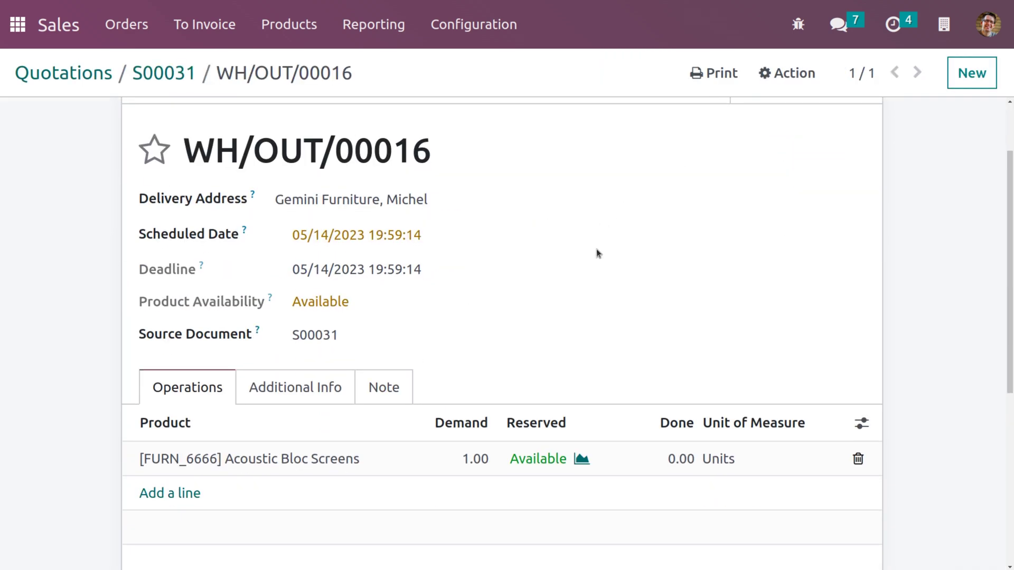
scroll(597, 254, "up", 2)
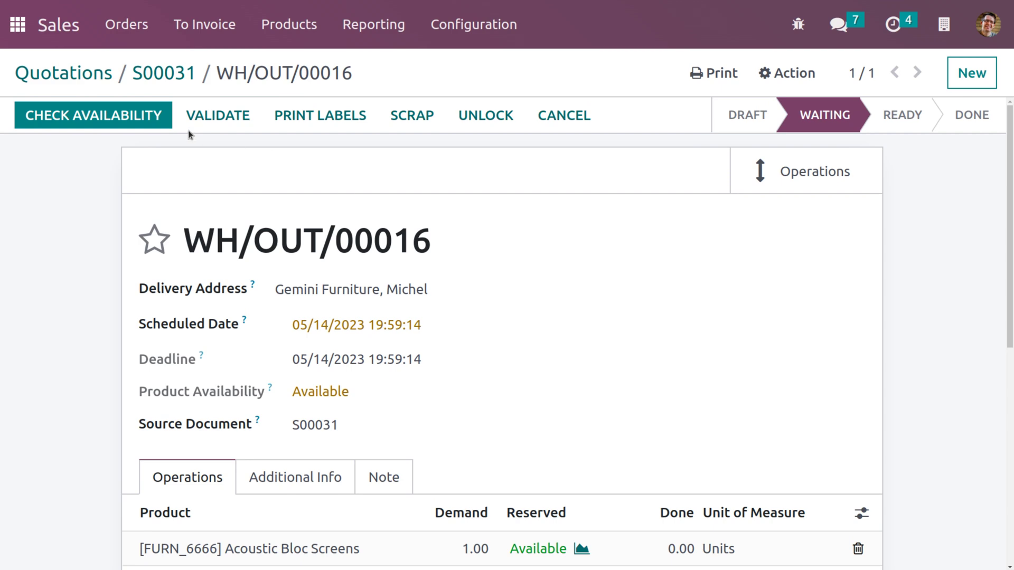
Recheck availability, set 1.00 unit done and validate WH/OUT/00016, then return to S00031
left_click(153, 116)
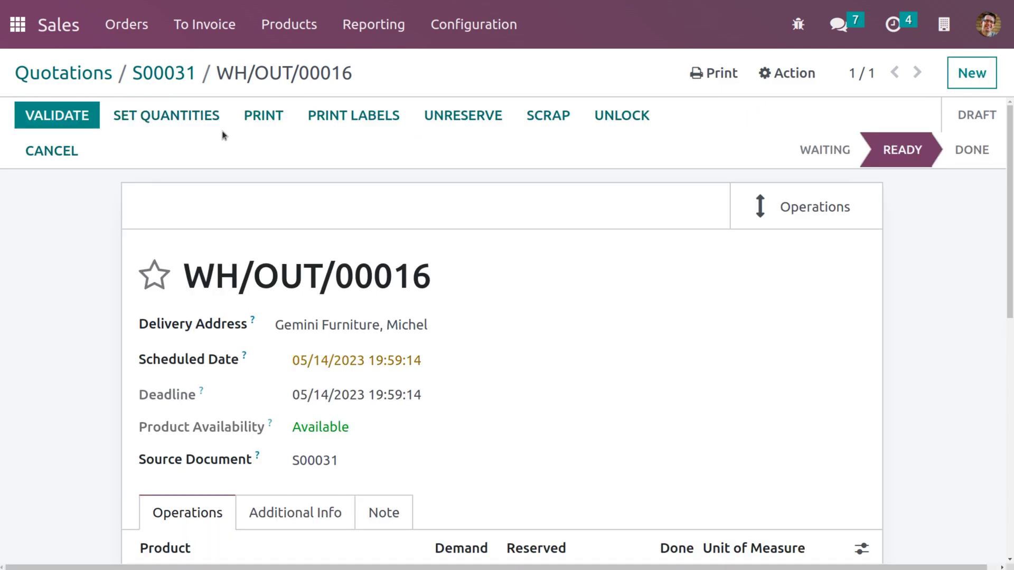
left_click(132, 127)
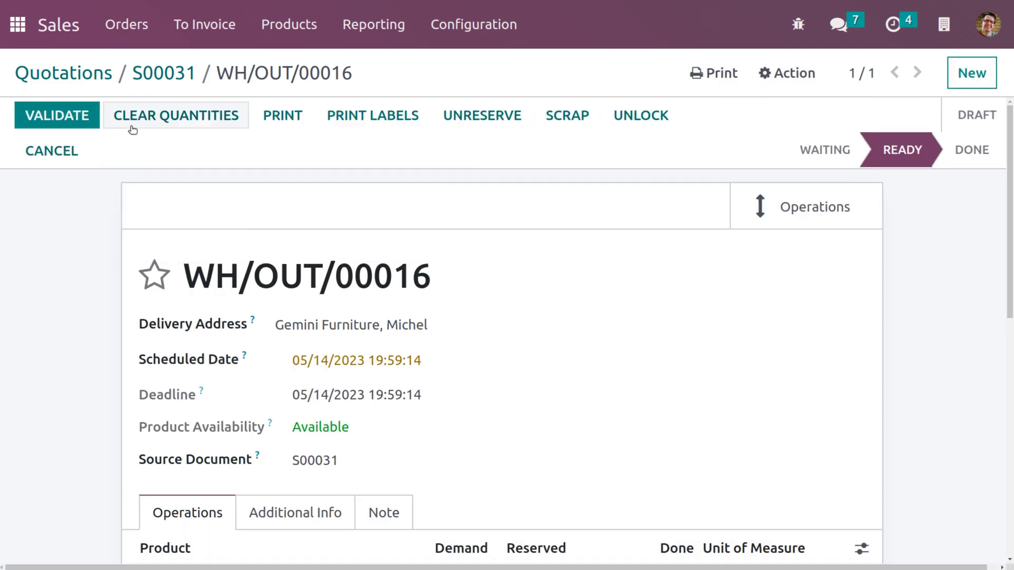
left_click(79, 127)
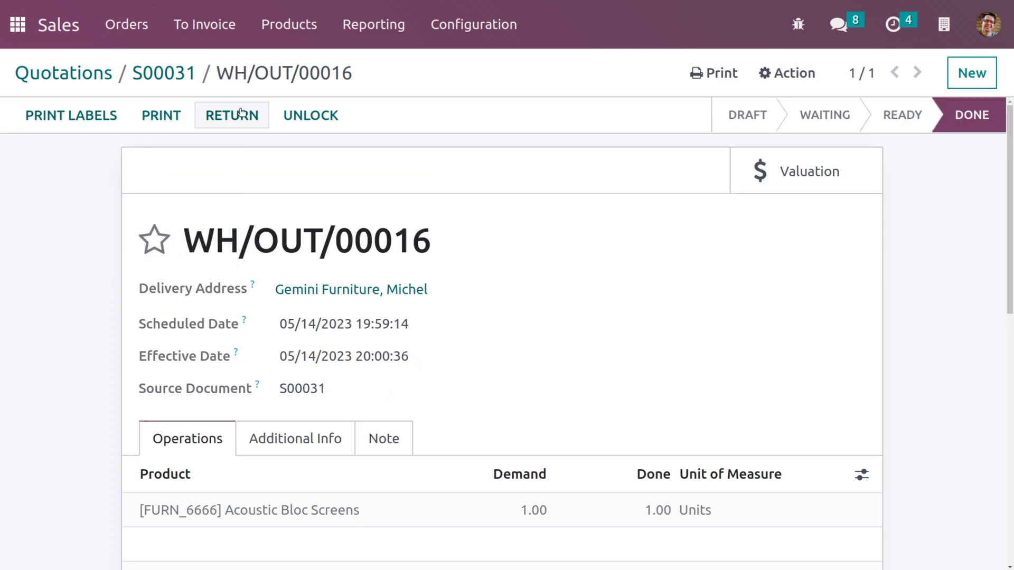
scroll(537, 233, "down", 1)
scroll(538, 235, "up", 1)
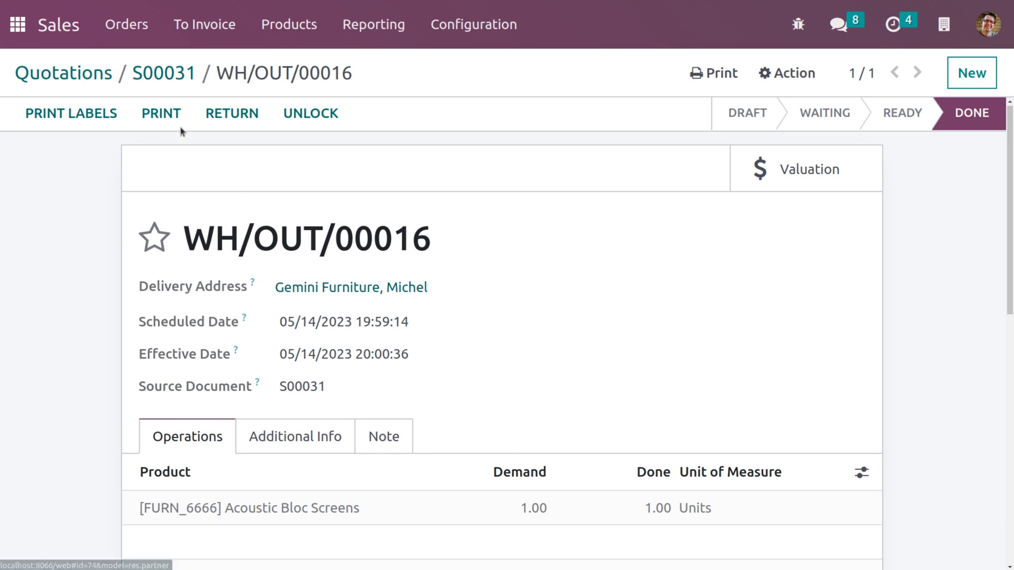
left_click(156, 82)
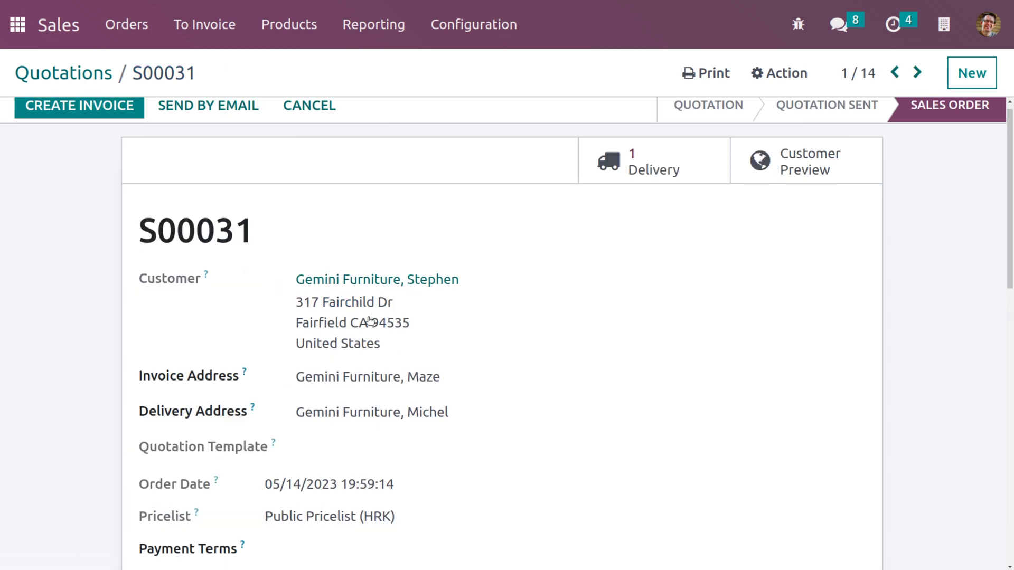
Create a regular invoice for S00031, post it as INV/2023/00005, and start a kn295.00 payment
left_click(113, 105)
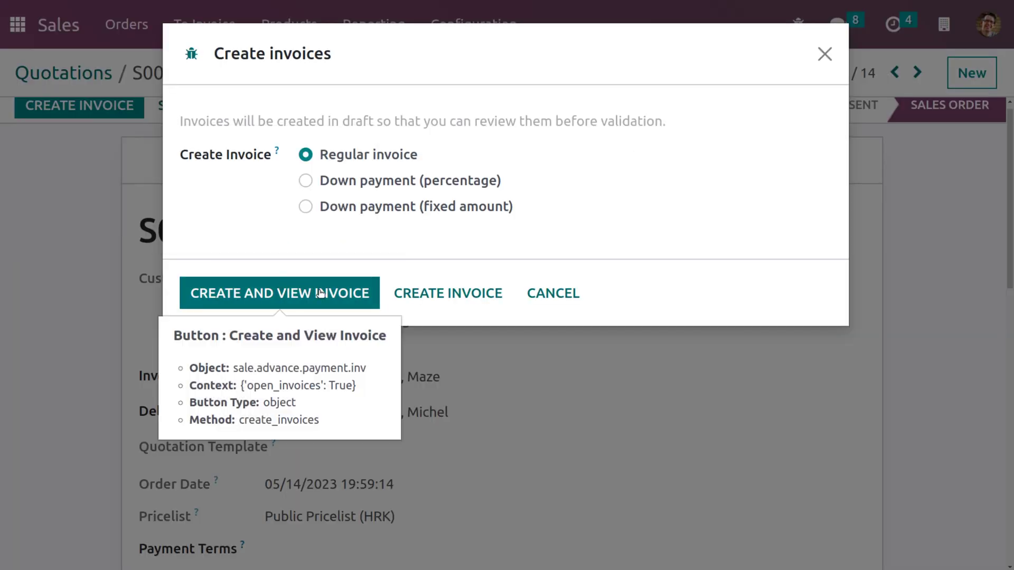
left_click(318, 293)
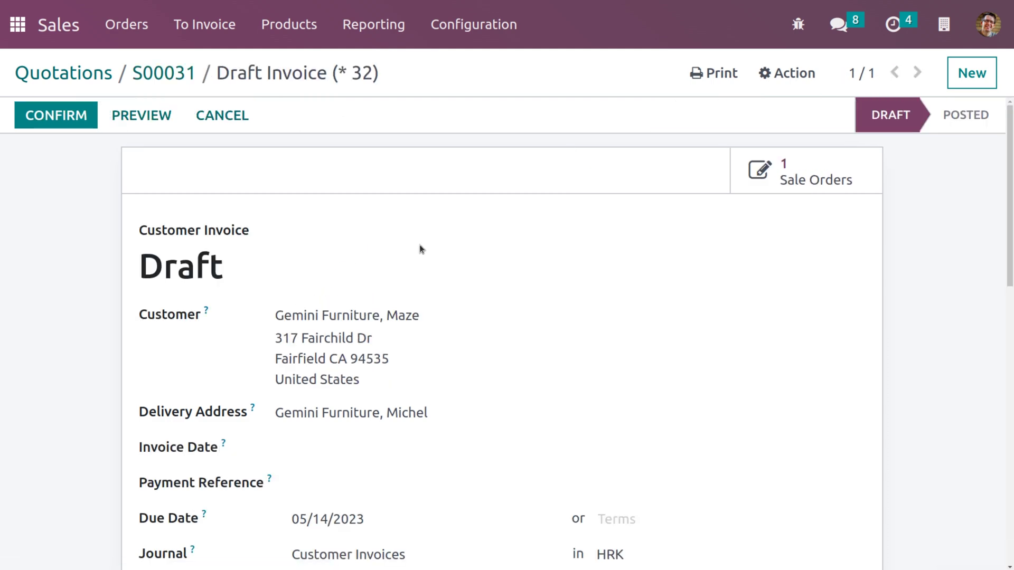
scroll(306, 389, "down", 2)
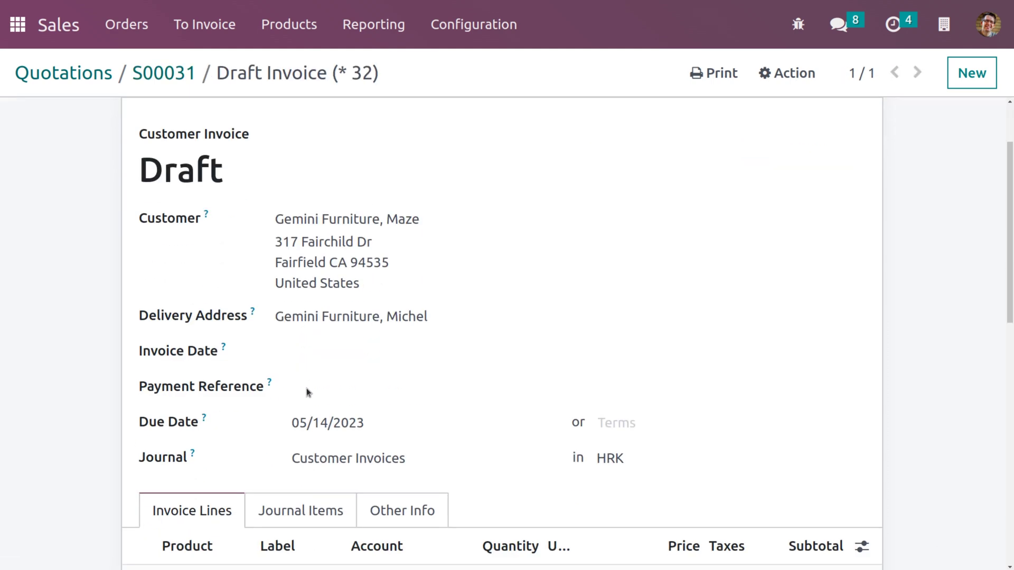
scroll(146, 164, "up", 2)
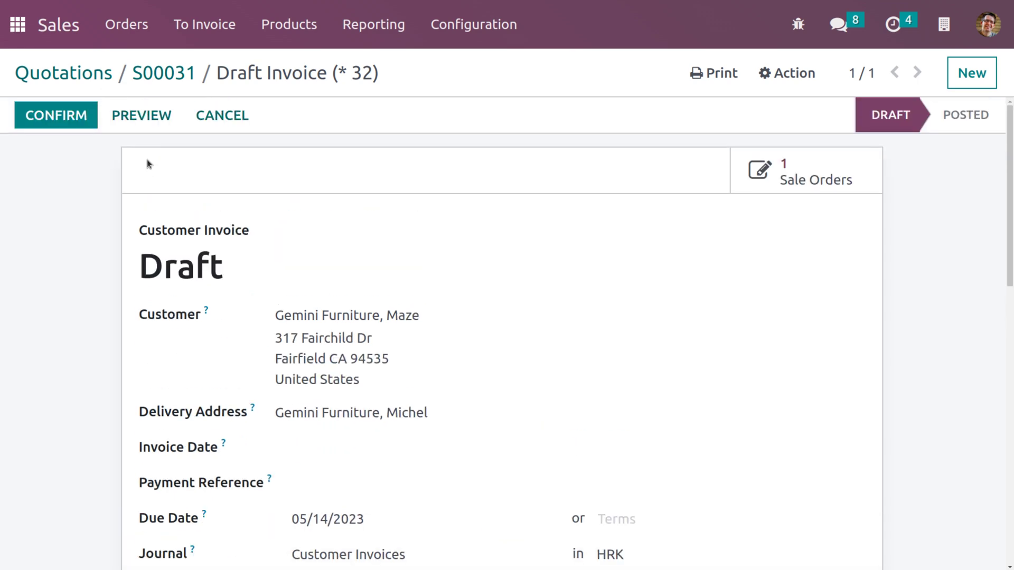
left_click(73, 117)
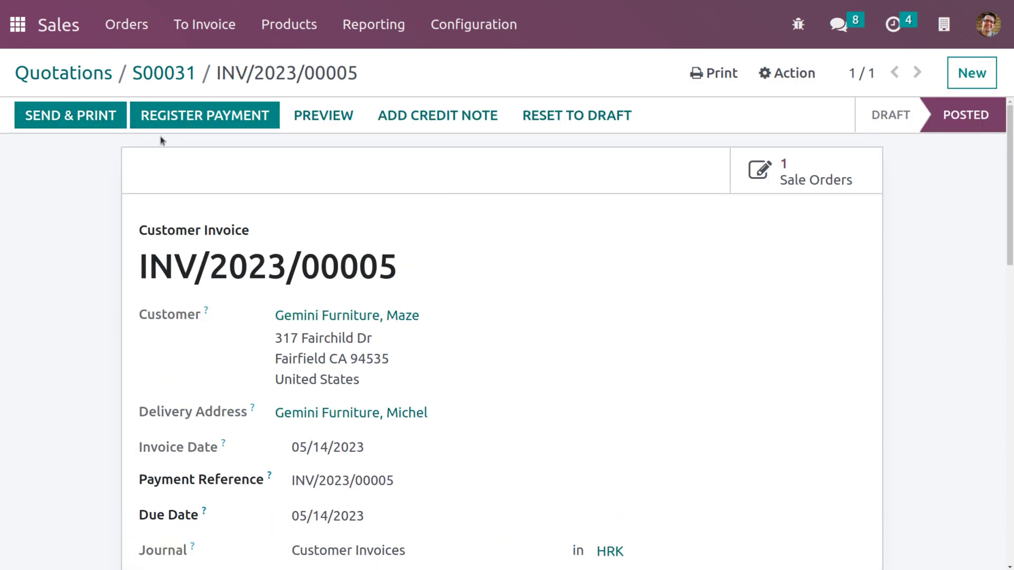
left_click(210, 126)
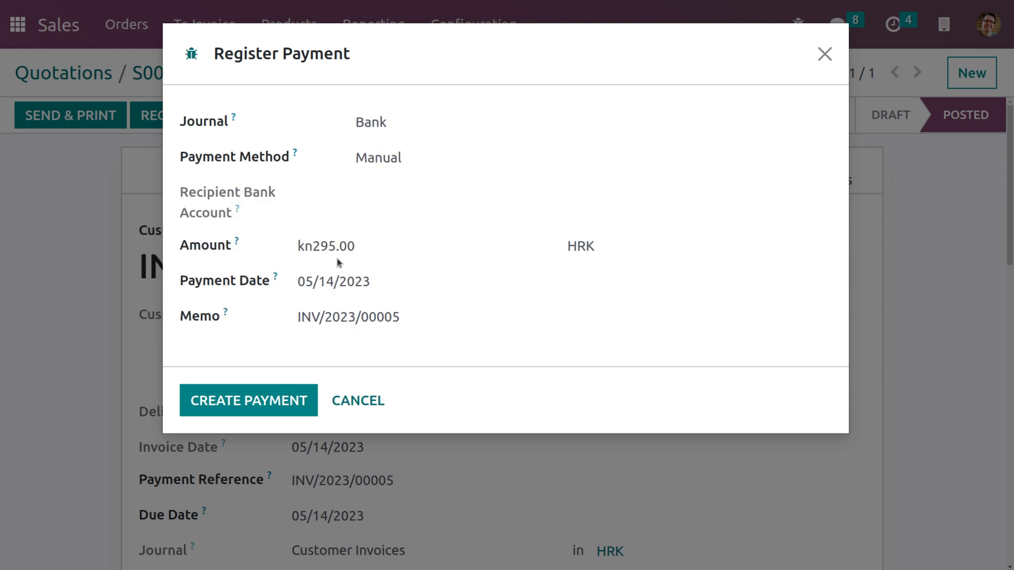
Confirm the kn295.00 bank payment for INV/2023/00005
left_click(236, 408)
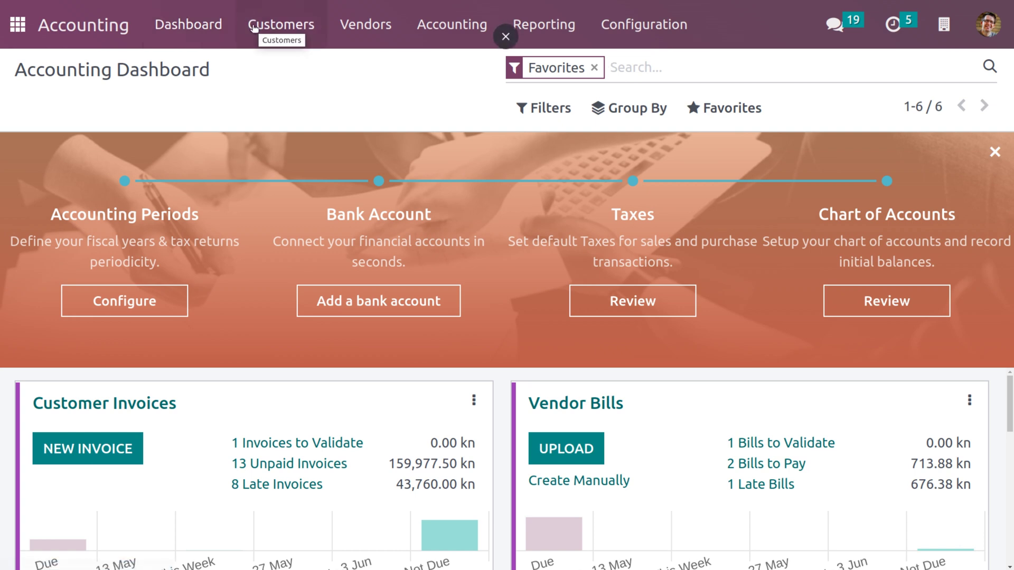
Start a new customer invoice for the Gemini Furniture contact
left_click(281, 24)
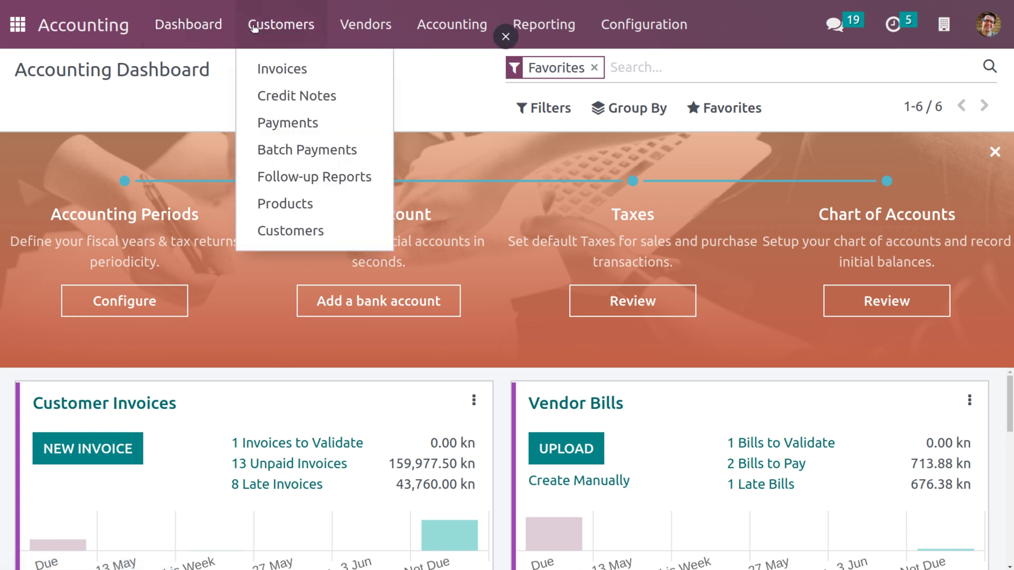
left_click(288, 74)
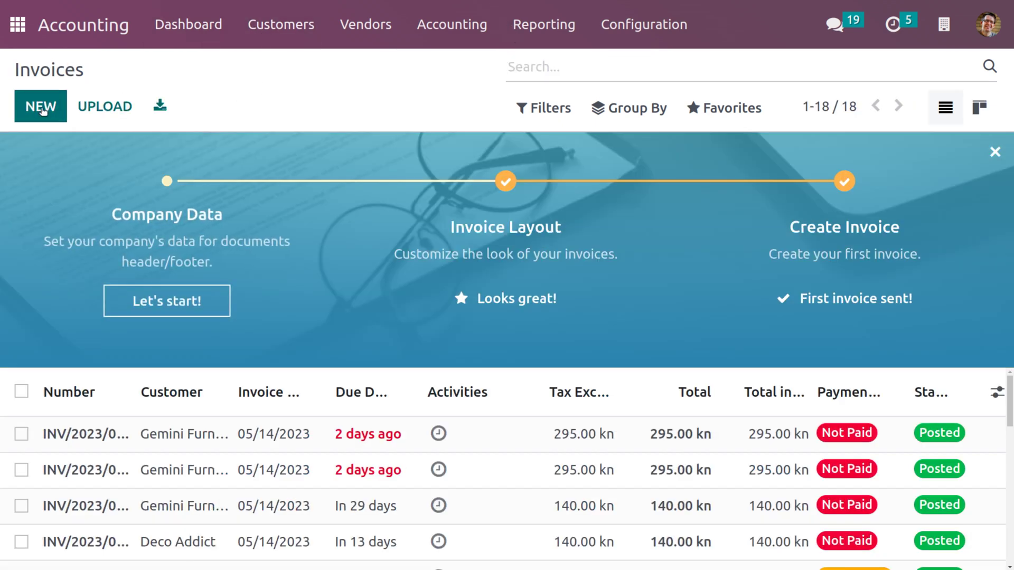
left_click(43, 109)
left_click(301, 270)
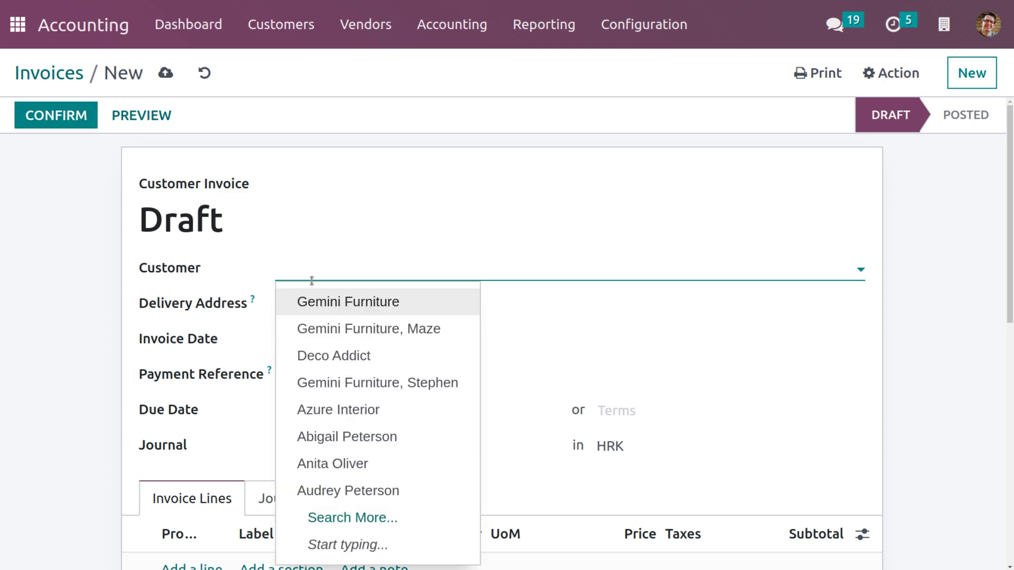
type("st")
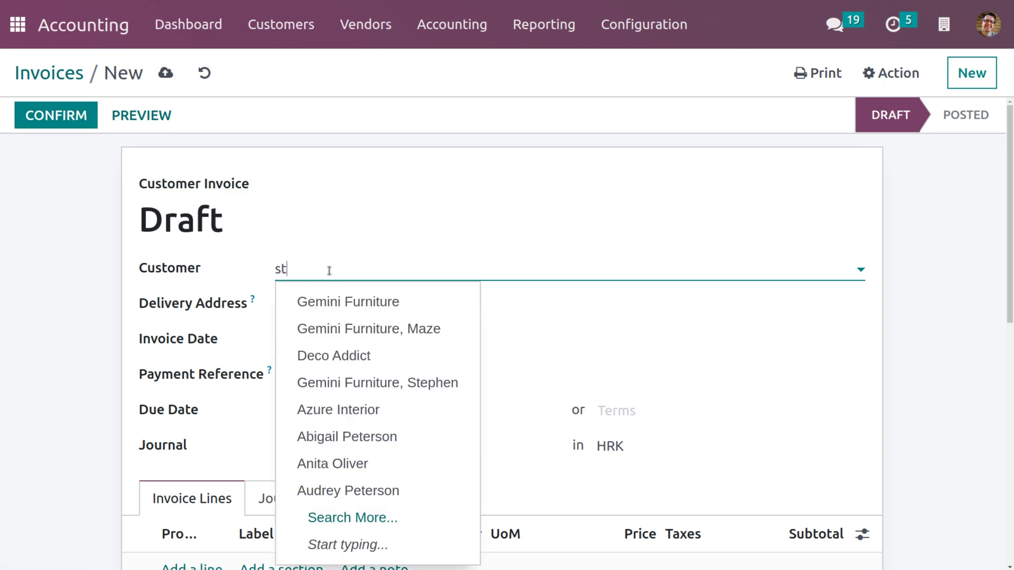
type("ephen")
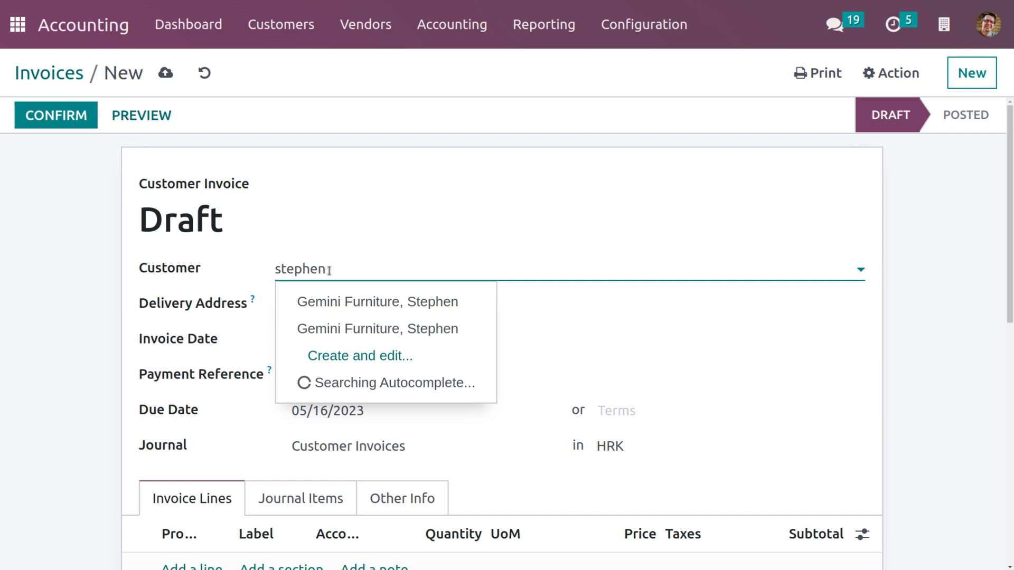
key("Down")
key("Return")
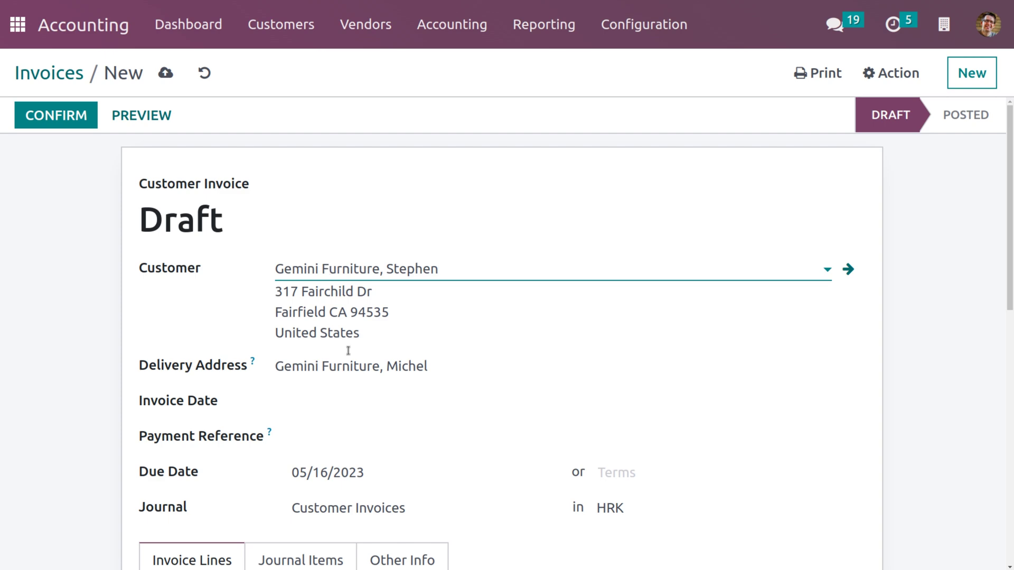
Set the invoice date to 05/01/2023 and payment terms to Immediate Payment
left_click(365, 400)
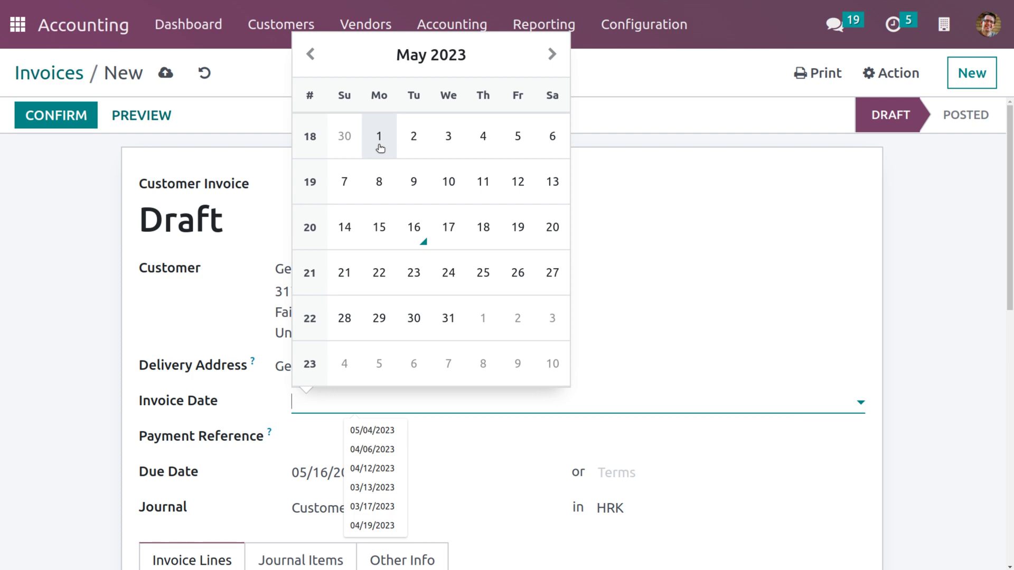
left_click(380, 138)
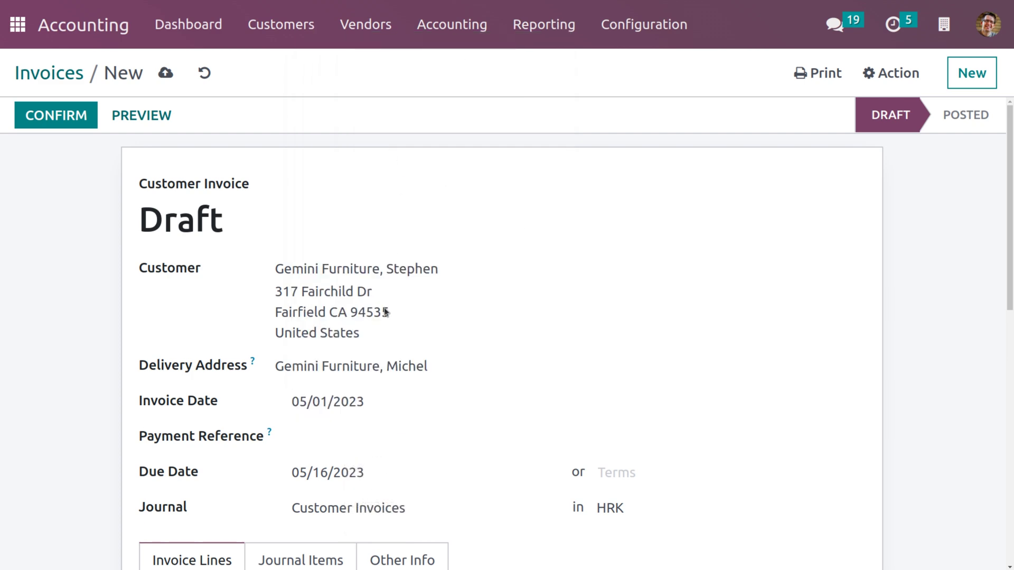
scroll(383, 354, "down", 2)
left_click(616, 358)
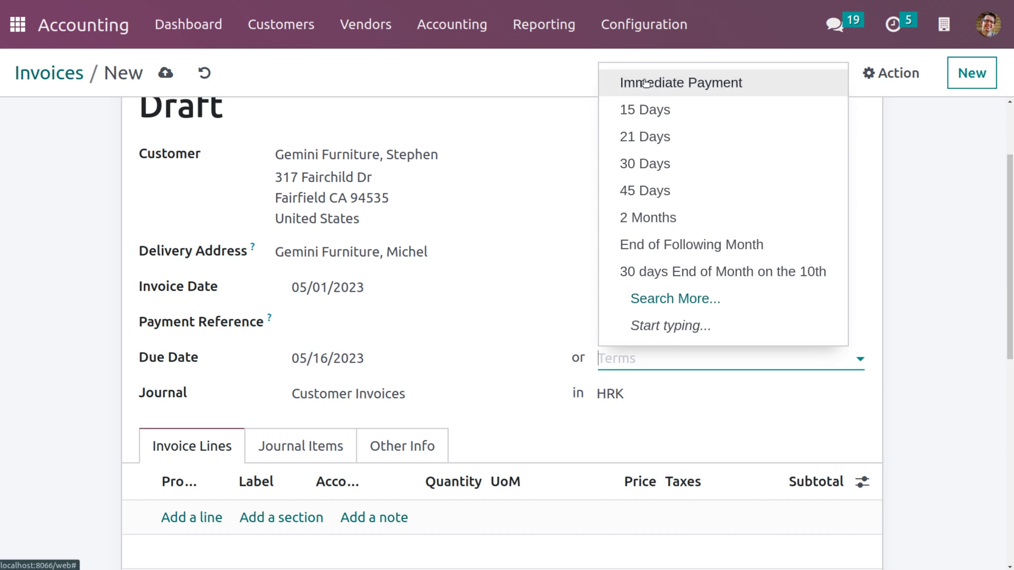
left_click(645, 83)
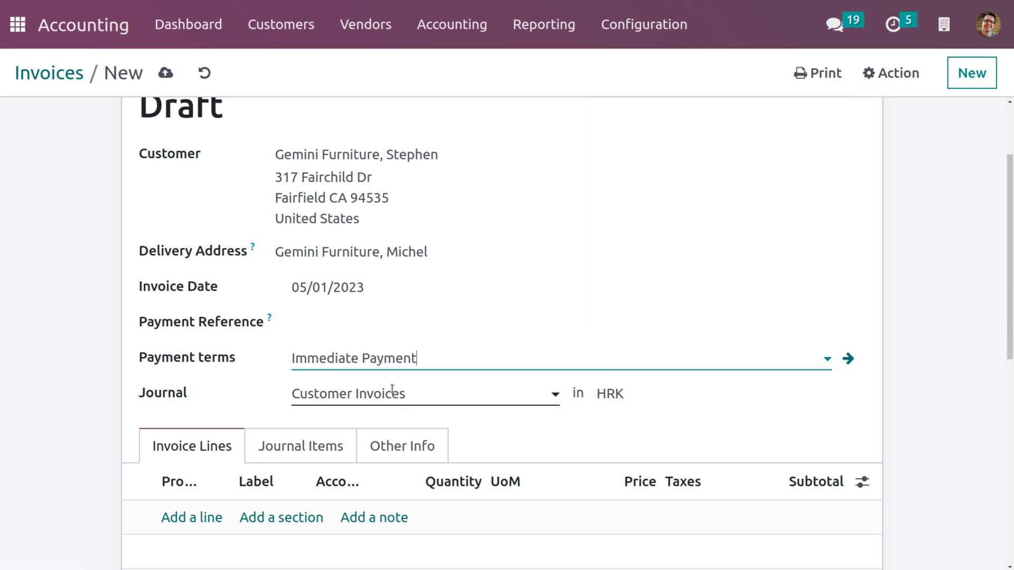
scroll(393, 391, "down", 3)
Add a tax-free Customizable Desk (Custom, White) line at 500.00, save and post the invoice
left_click(193, 361)
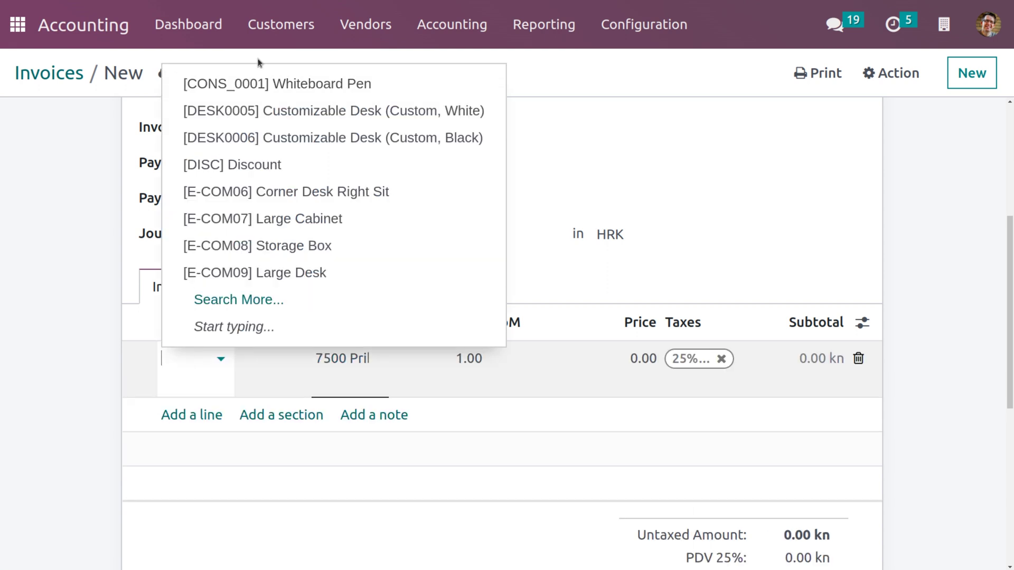
left_click(271, 110)
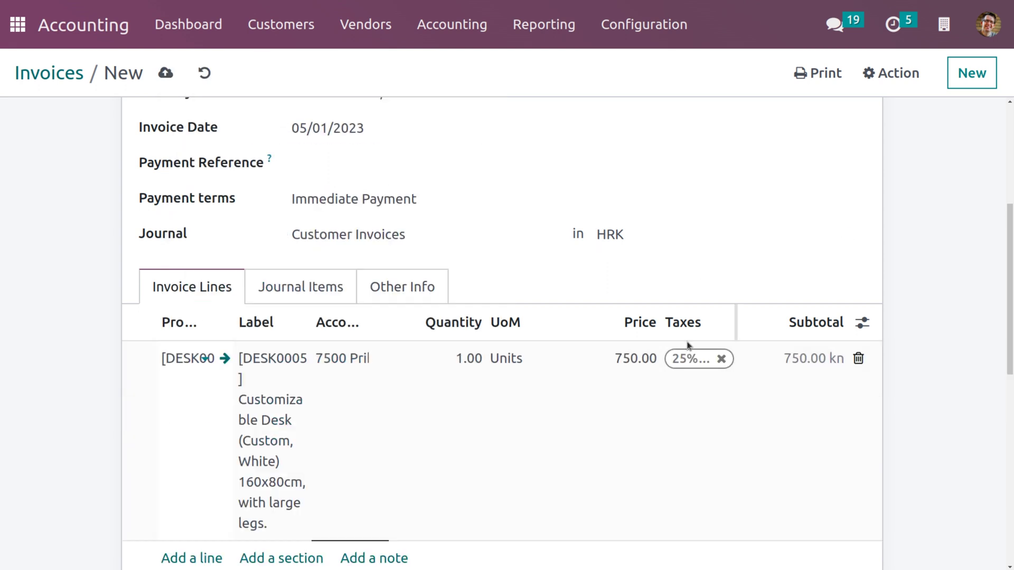
left_click(721, 358)
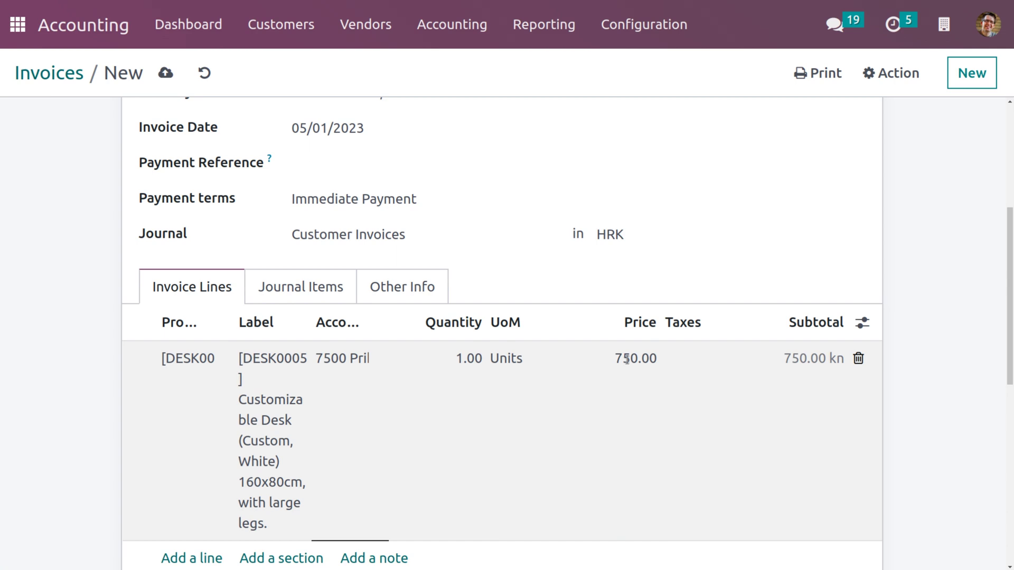
left_click(627, 361)
type("500")
left_click(629, 198)
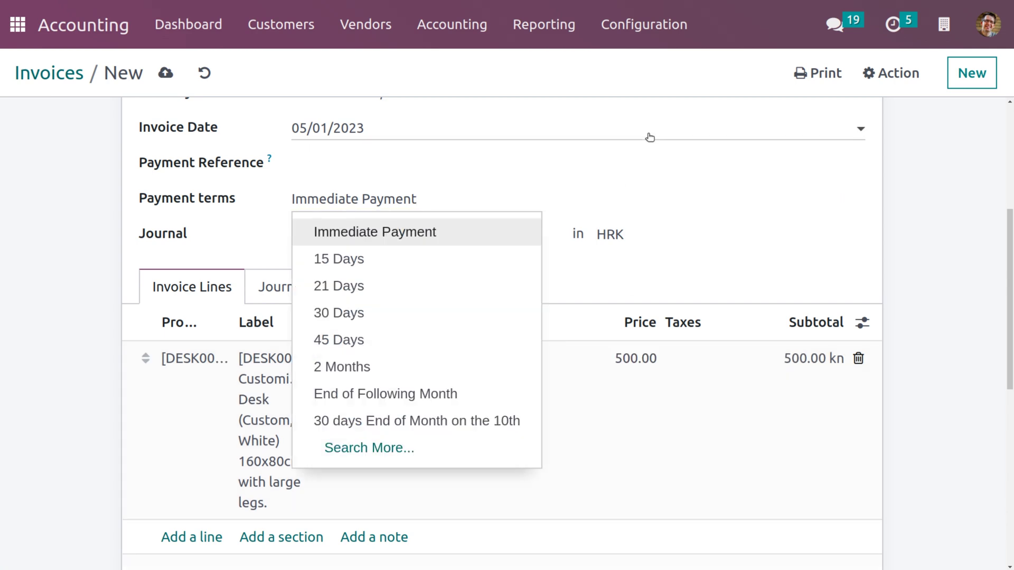
left_click(650, 135)
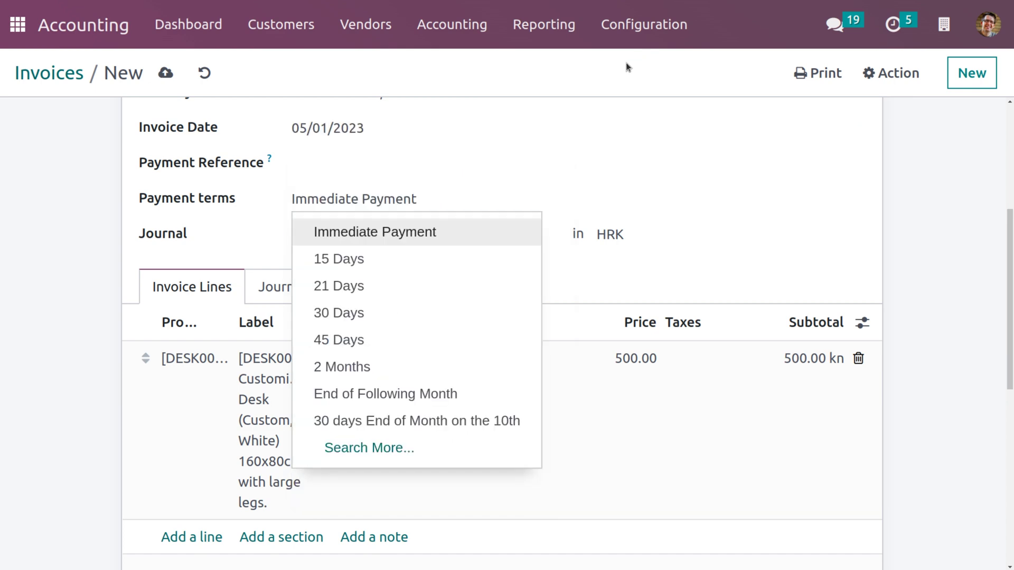
left_click(166, 73)
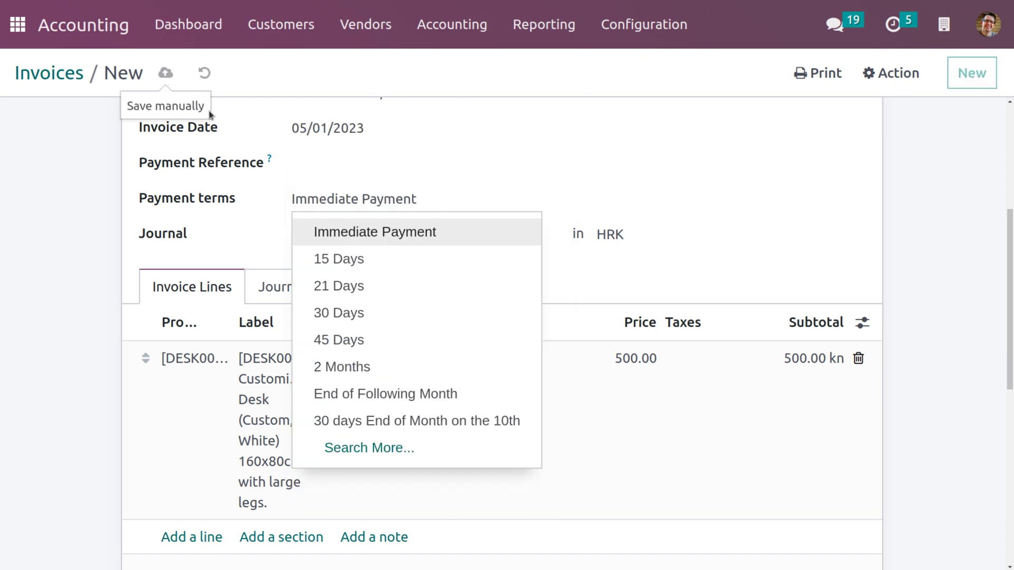
left_click(61, 110)
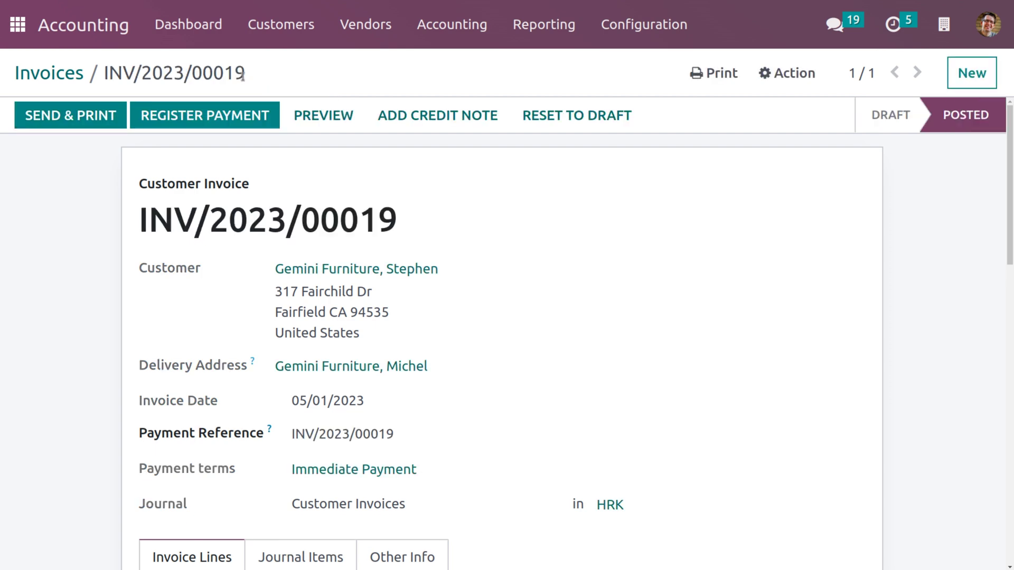
Return to the invoices list and widen the Number column to show INV/2023/00019 in full
left_click(58, 77)
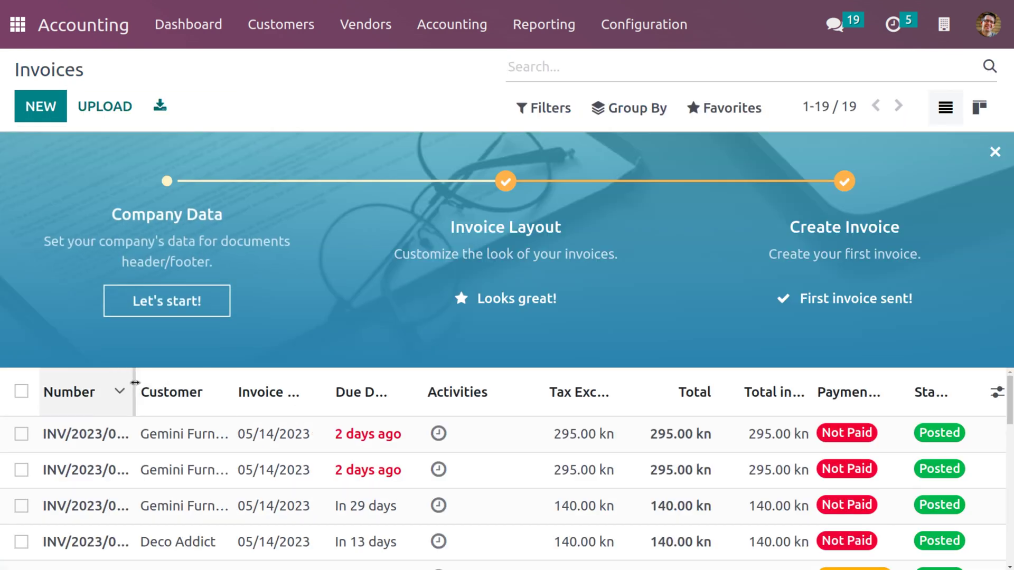
left_click_drag(135, 383, 215, 382)
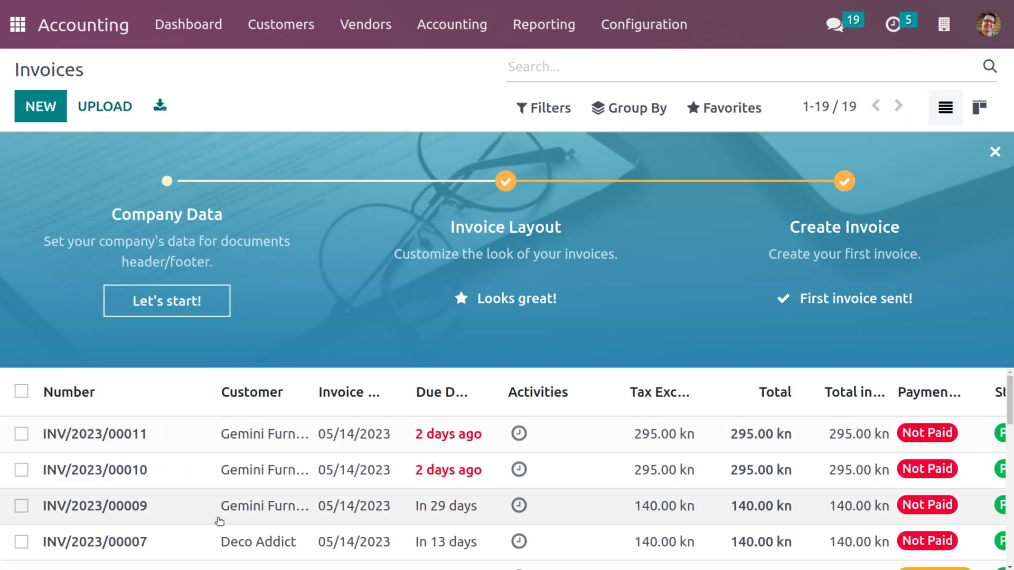
scroll(220, 521, "down", 3)
scroll(220, 522, "down", 3)
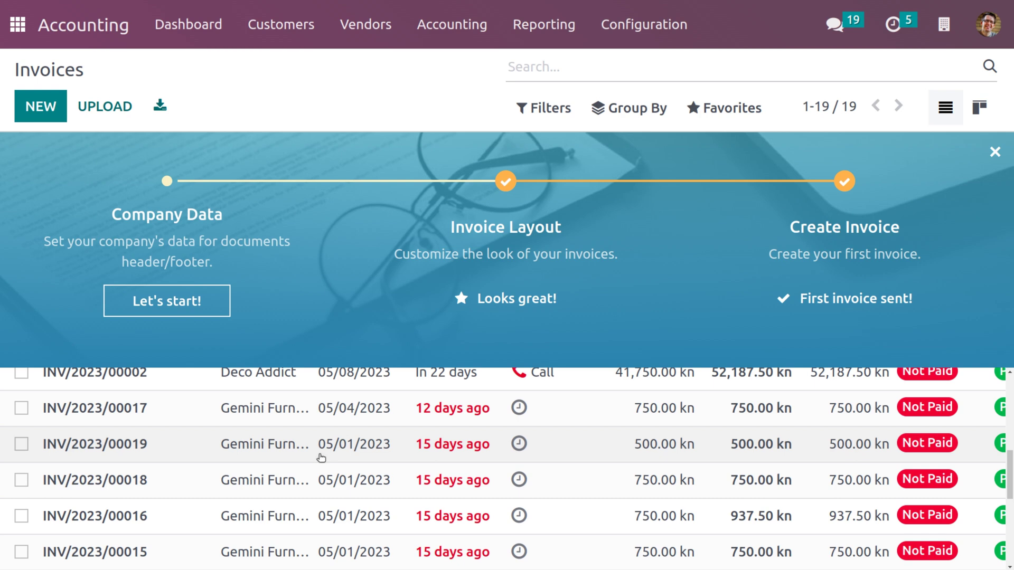
scroll(321, 457, "up", 5)
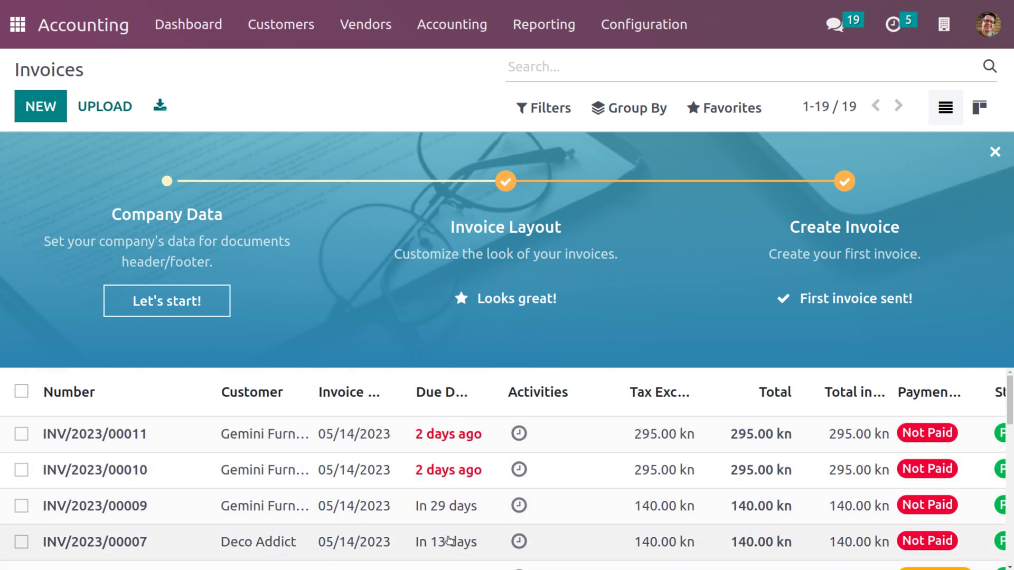
scroll(449, 540, "down", 2)
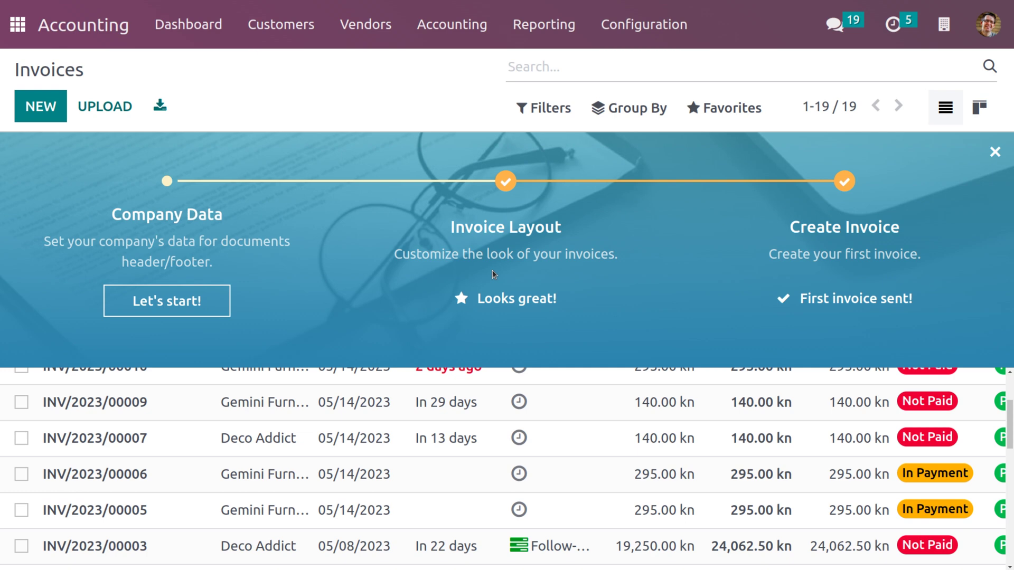
Open the 15 Days level from the Follow-up Levels configuration list
left_click(634, 27)
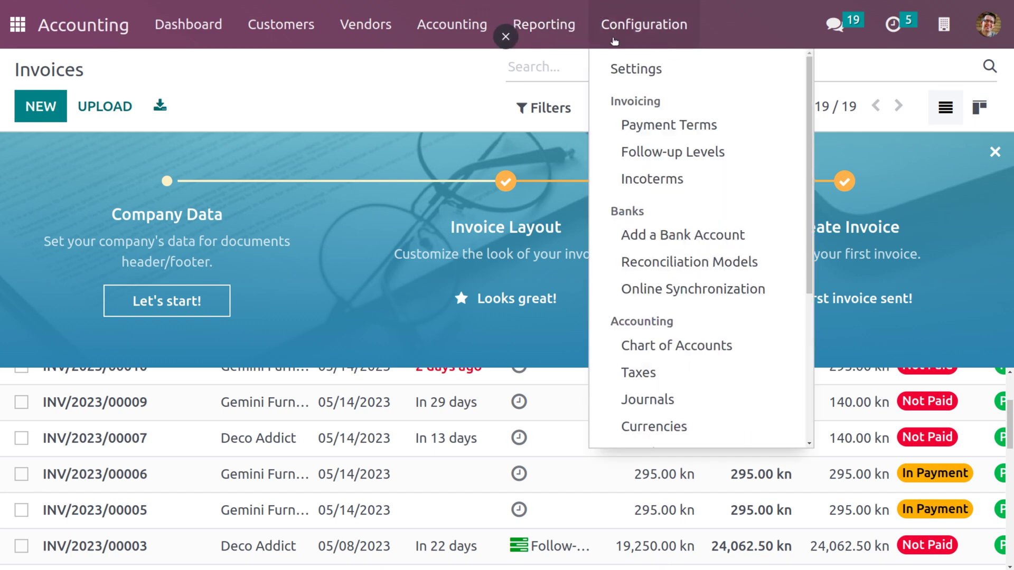
left_click(675, 162)
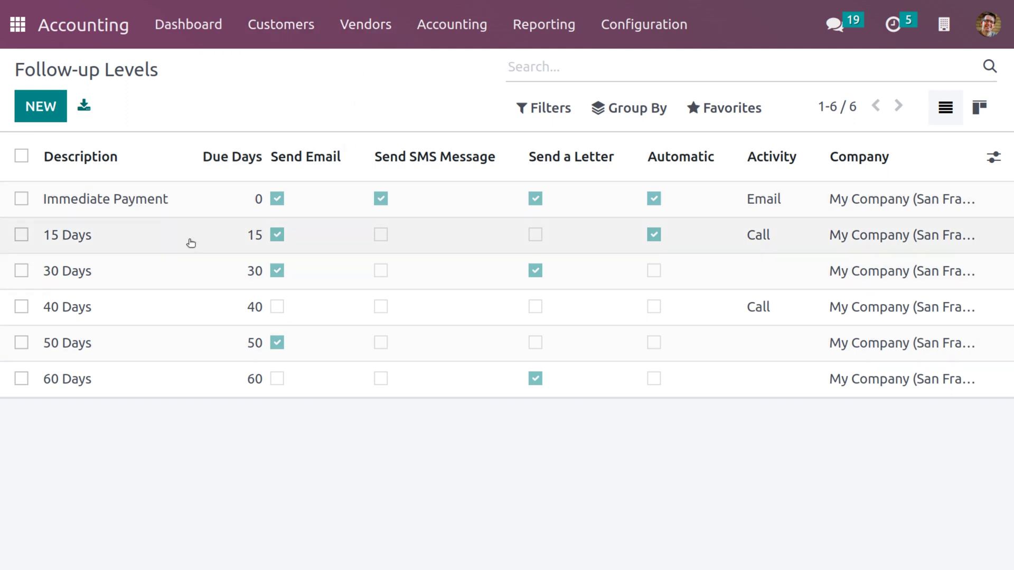
left_click(155, 241)
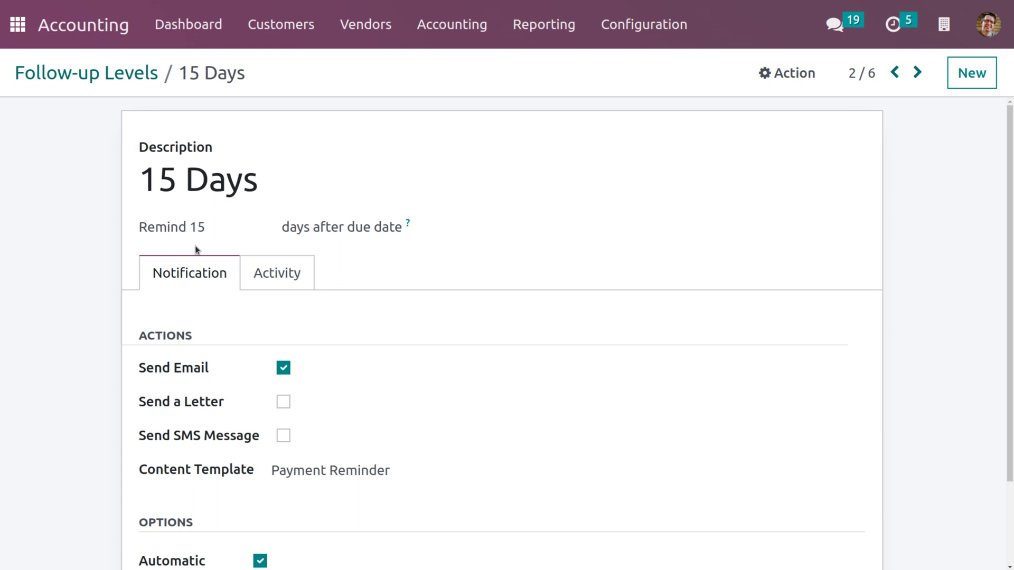
Review the 15 Days level's activity: a Call type with summary 'Delay payment'
scroll(178, 370, "down", 2)
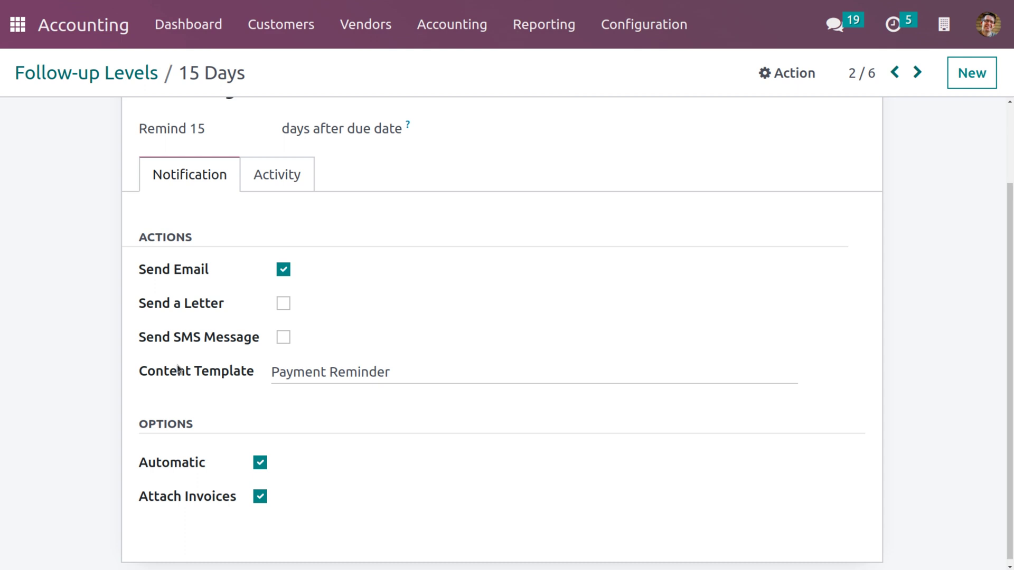
left_click(270, 189)
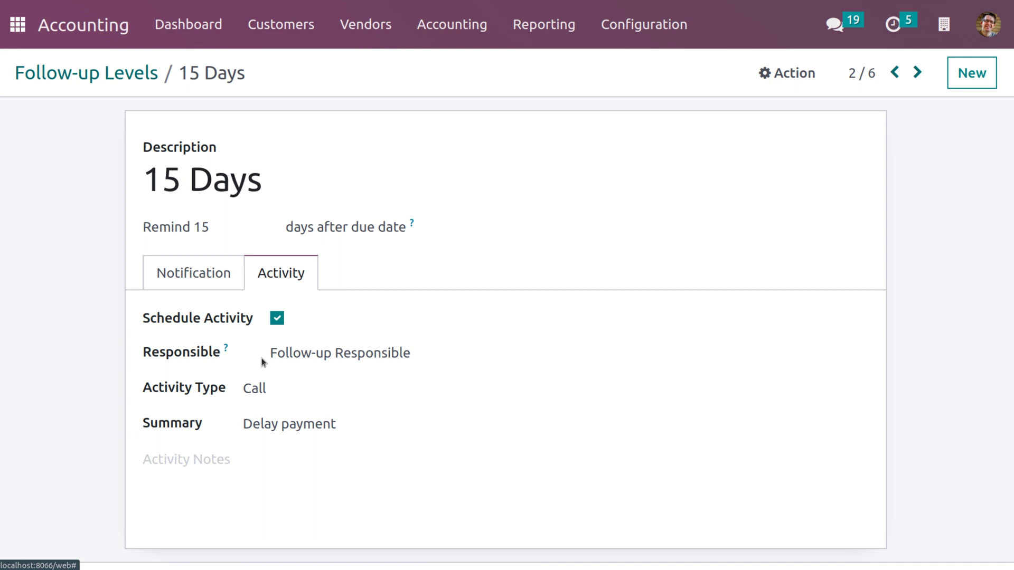
left_click(280, 383)
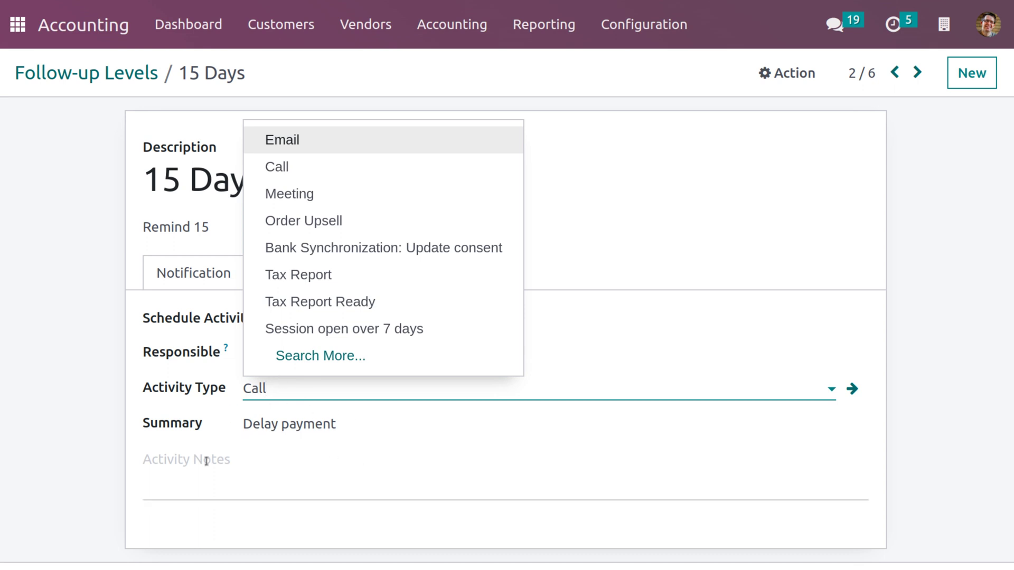
left_click(389, 427)
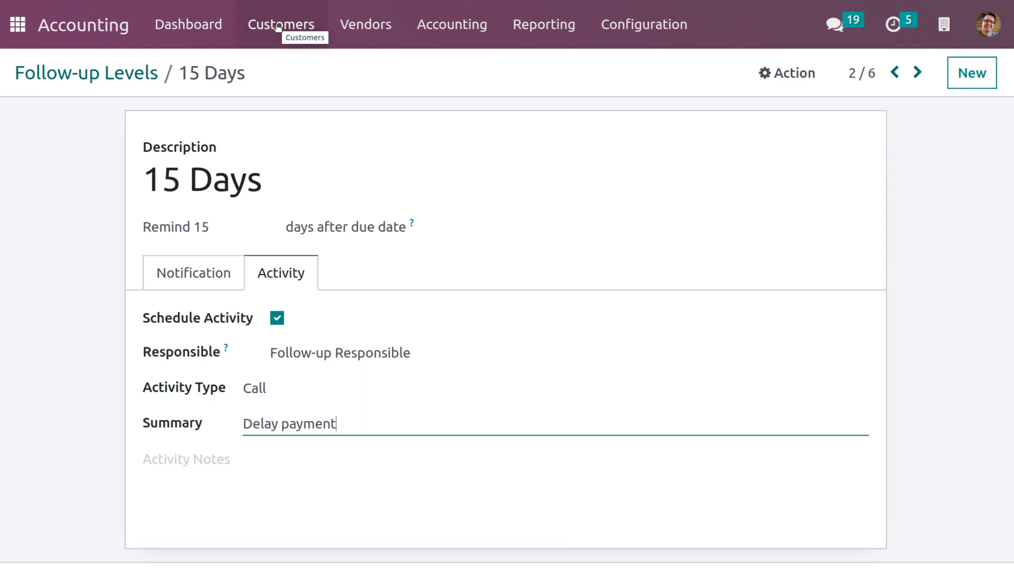
left_click(278, 27)
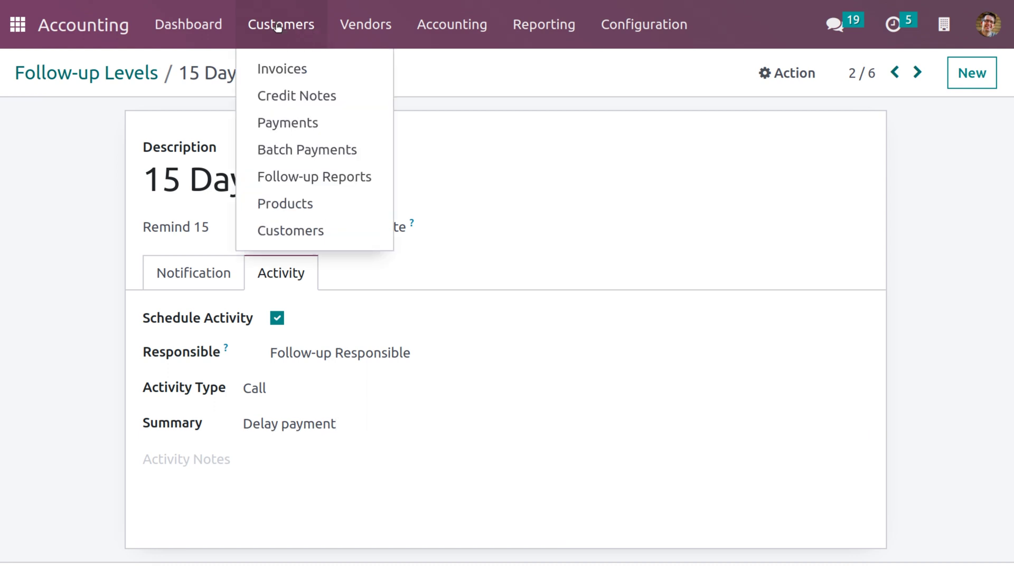
Open Gemini Furniture's follow-up report and widen Invoice No. to show full numbers
left_click(316, 176)
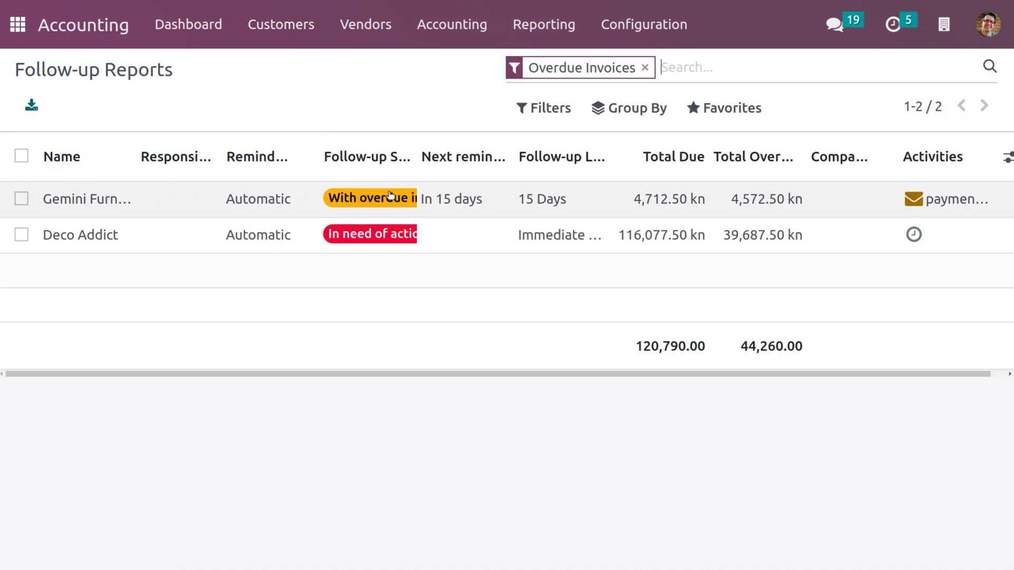
left_click(168, 202)
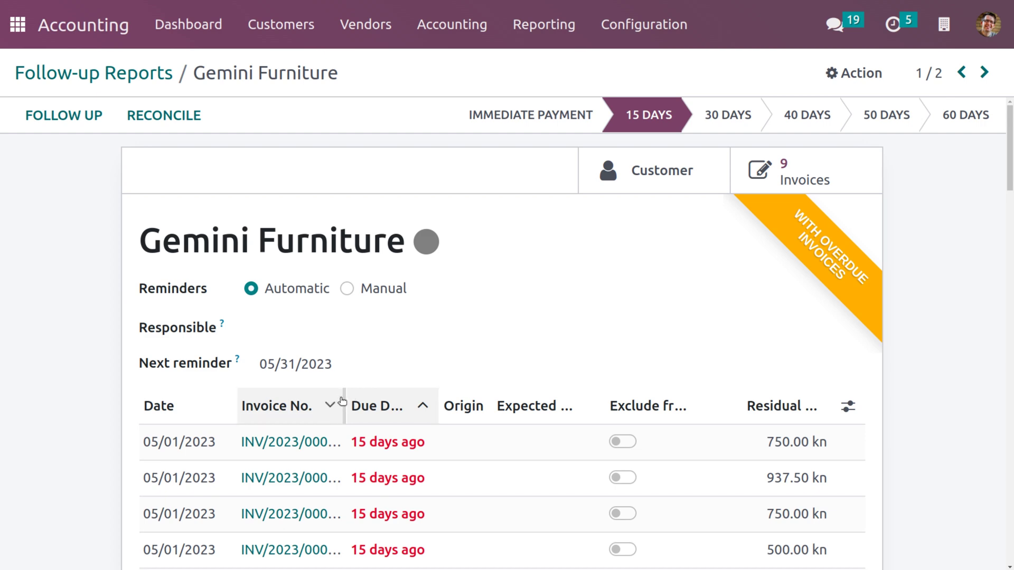
left_click_drag(342, 401, 397, 403)
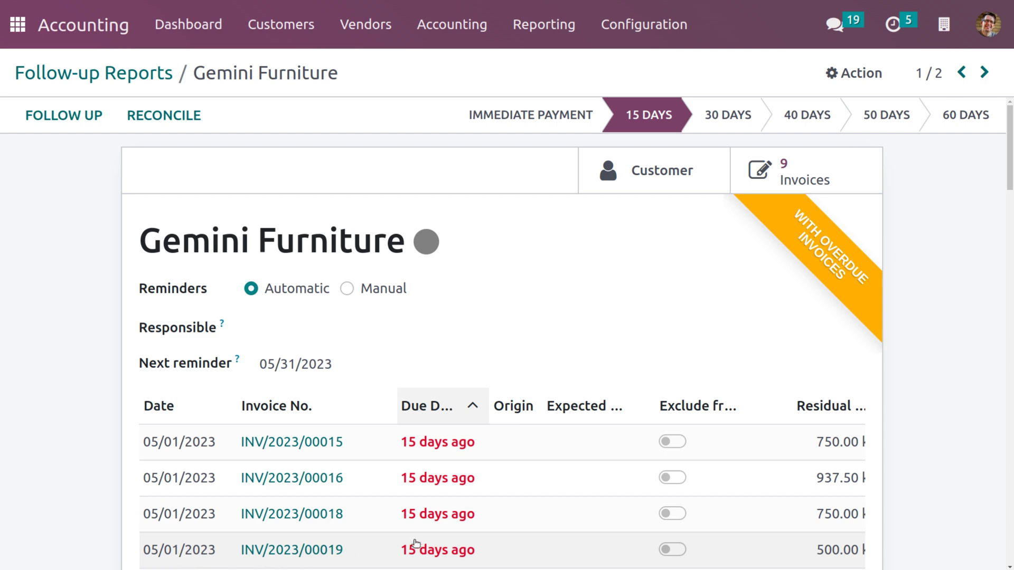
scroll(412, 543, "down", 2)
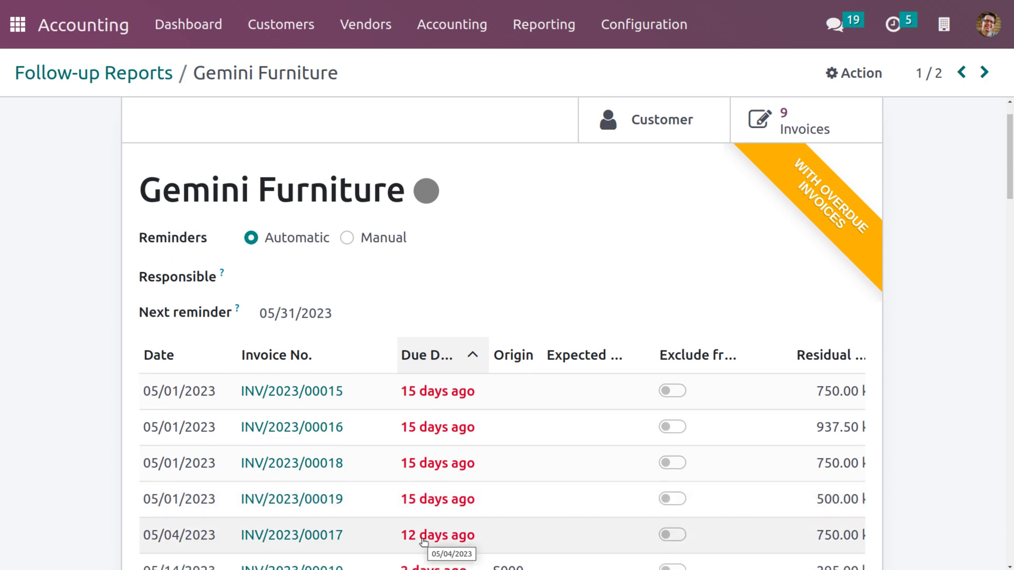
scroll(424, 541, "up", 1)
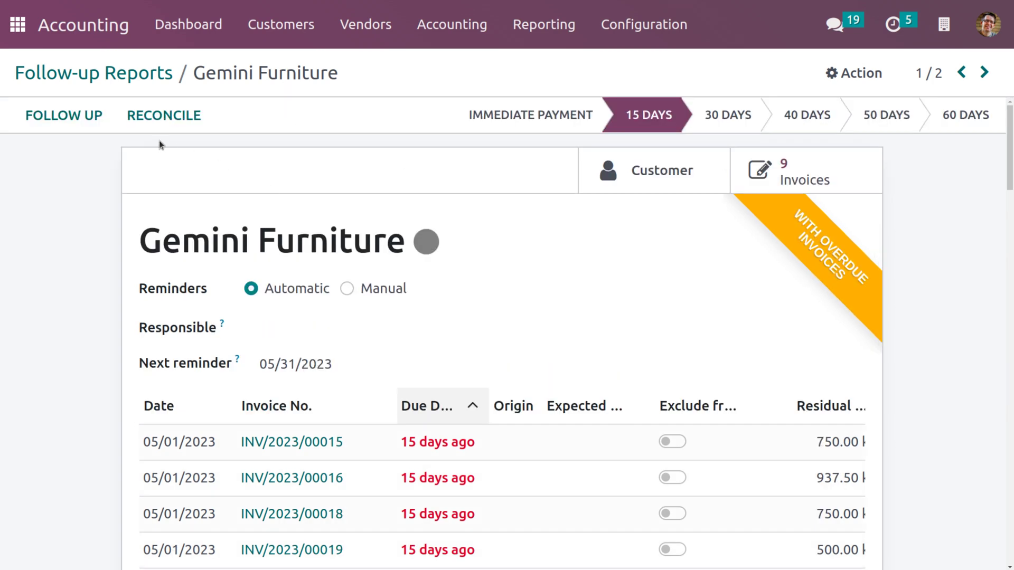
Email and print Gemini Furniture's 15 Days payment reminder with its invoices attached
left_click(83, 120)
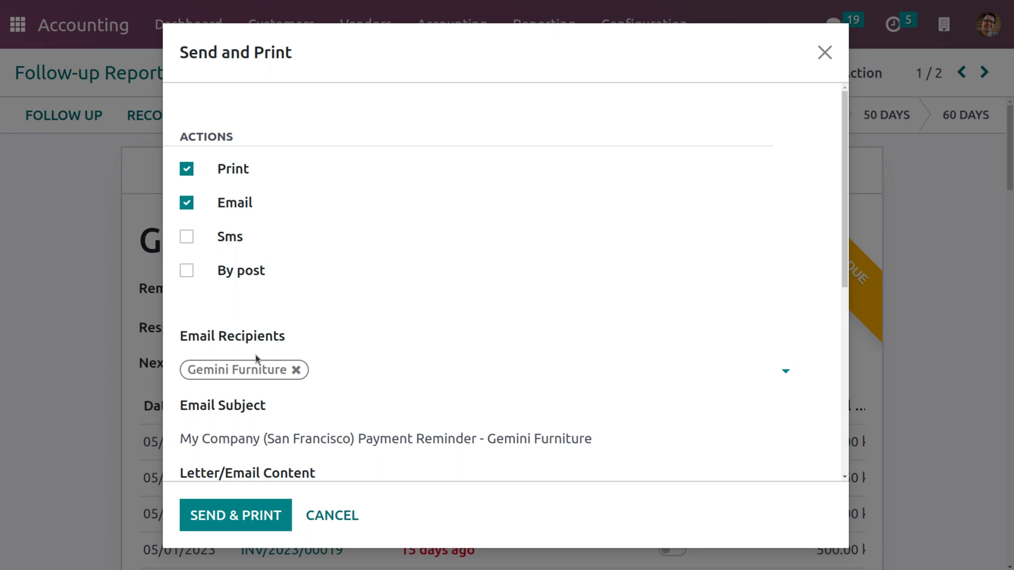
scroll(256, 360, "down", 5)
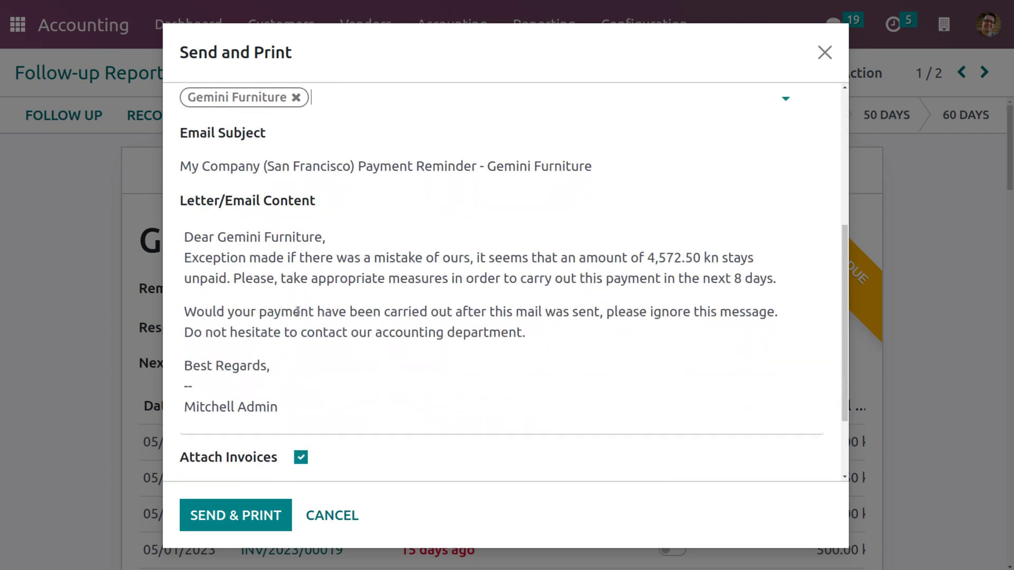
left_click(236, 516)
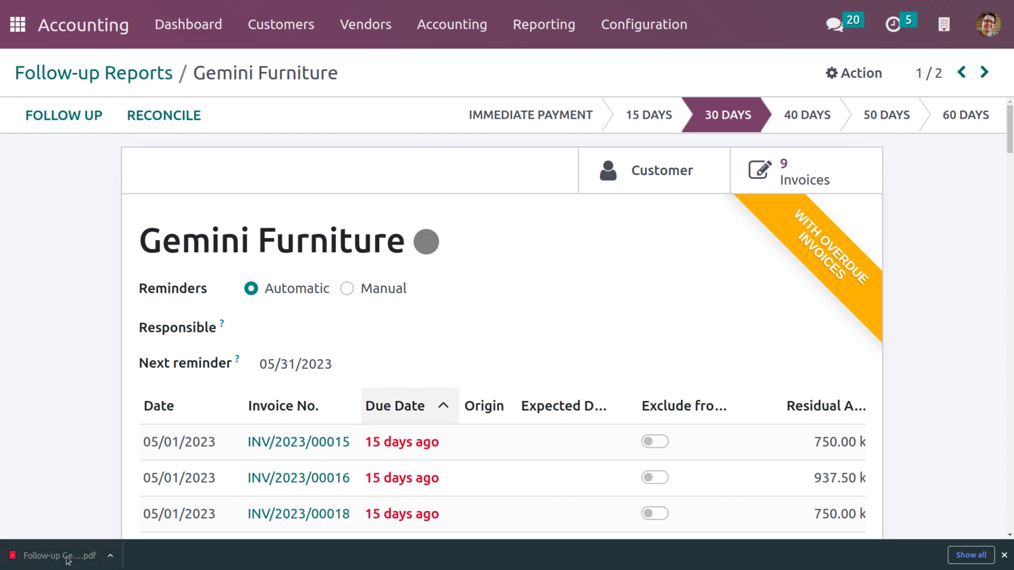
Open the downloaded follow-up reminder PDF from Chrome's download bar
left_click(116, 560)
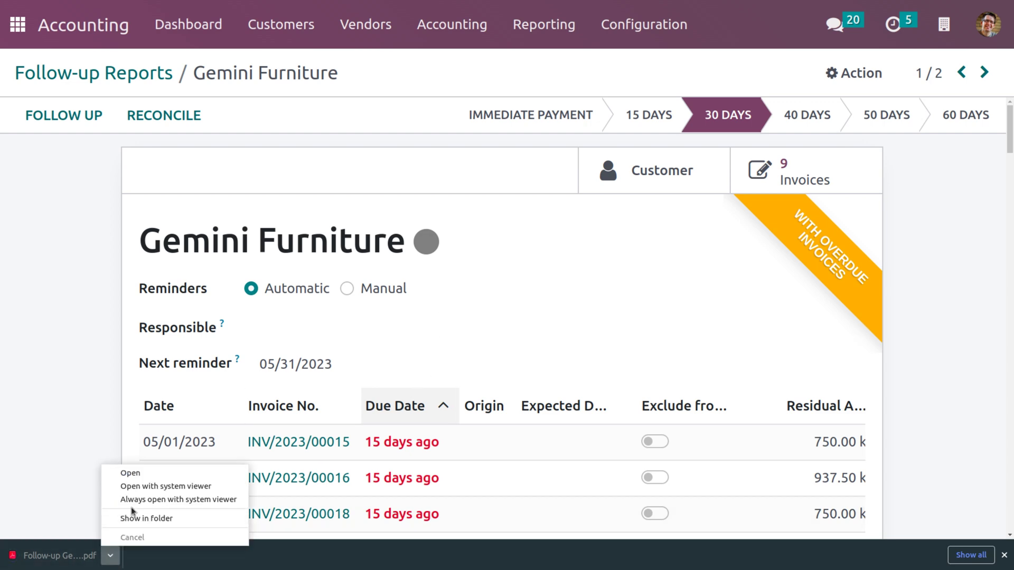
left_click(139, 474)
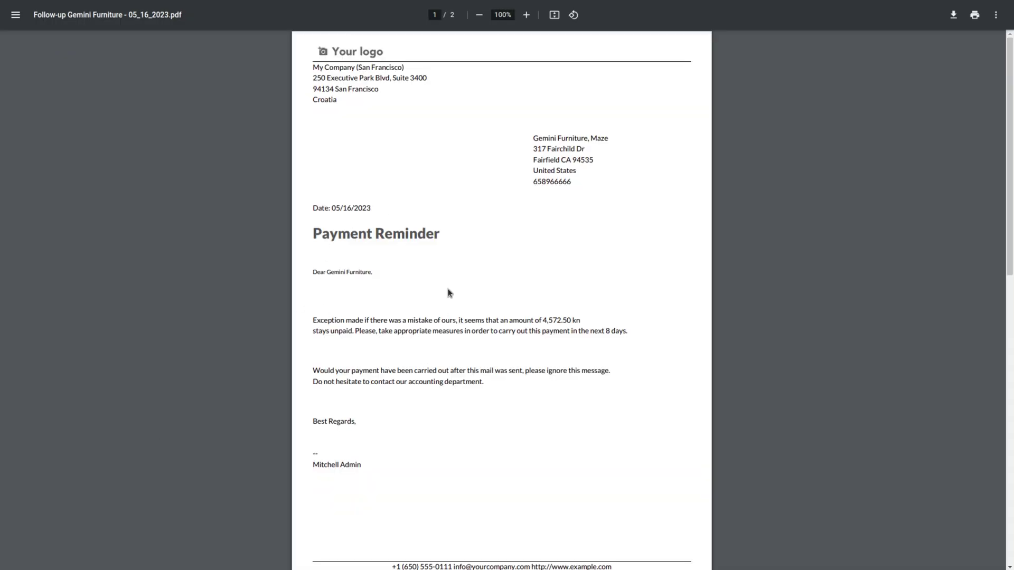